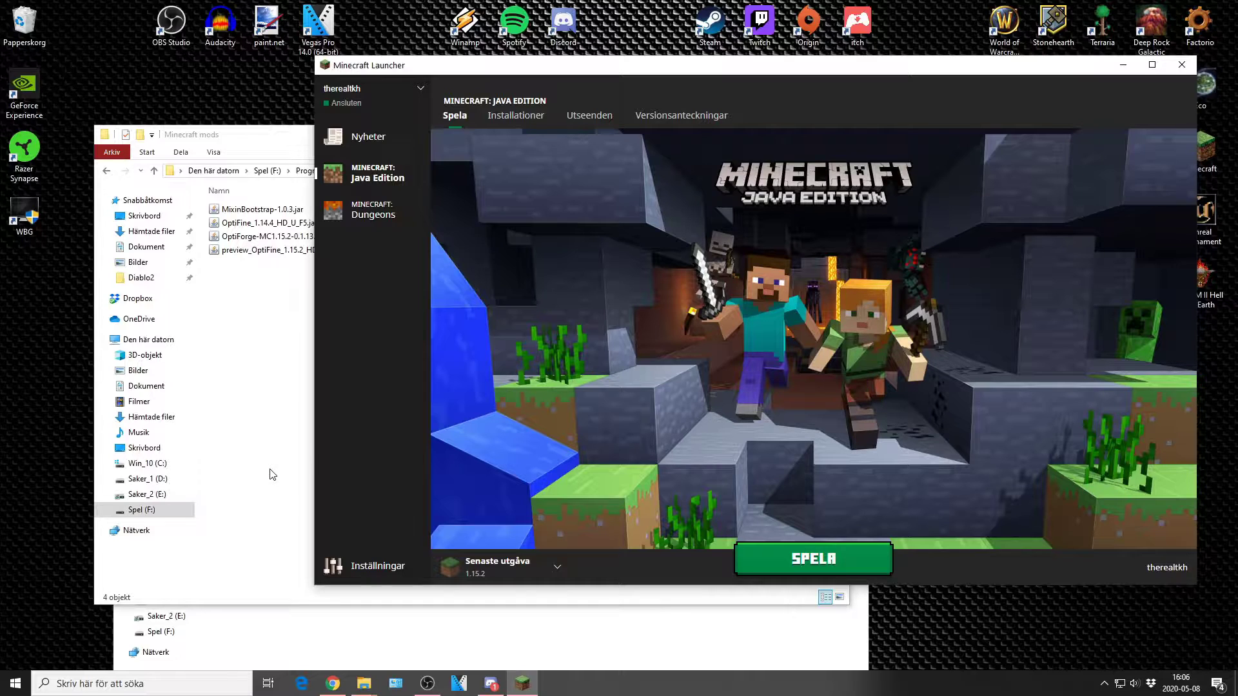
# Look up OptiFine 1.15.2 HD U G1 pre16 among the preview versions on the OptiFine downloads page and return to the Minecraft mods folder.
pyautogui.click(251, 373)
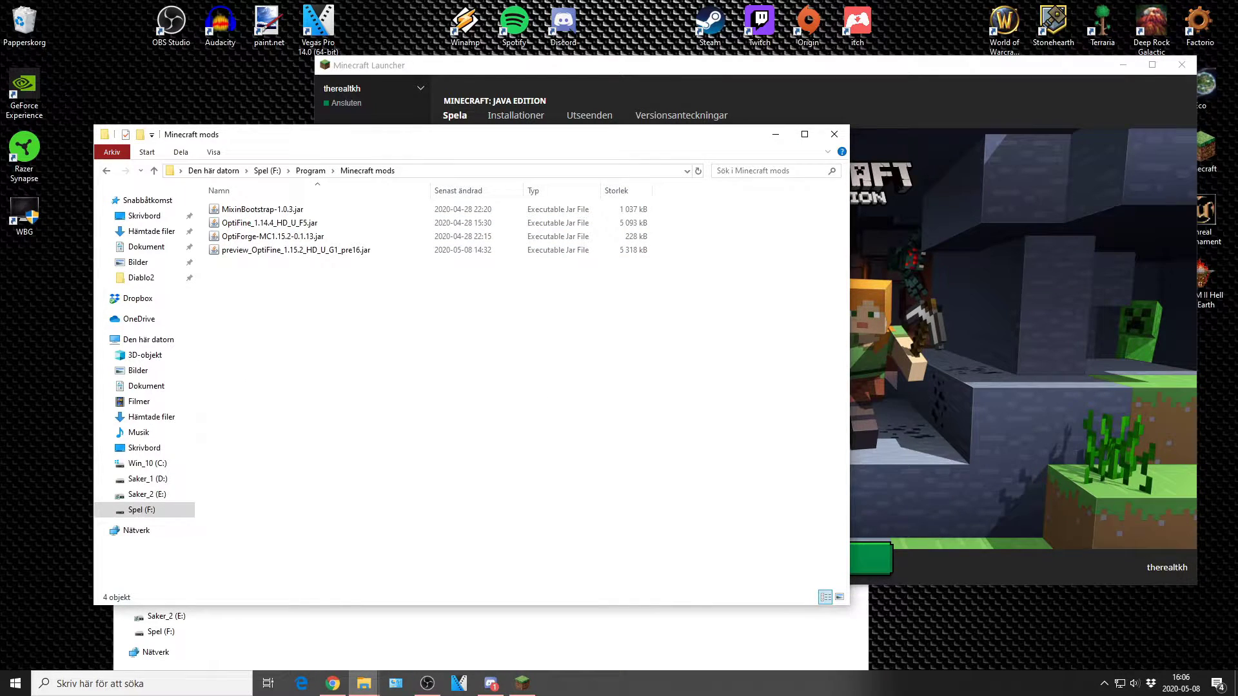
pyautogui.hotkey('alt', 'Tab')
pyautogui.moveTo(729, 97); pyautogui.dragTo(820, 30)
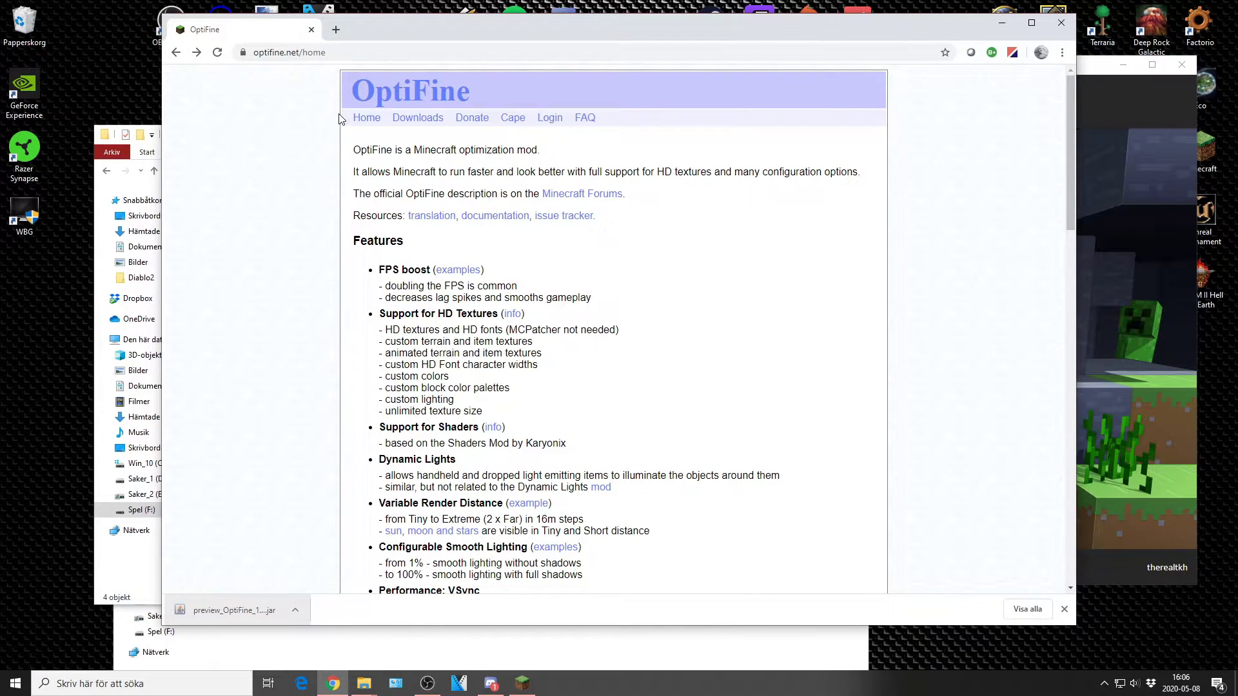
pyautogui.click(437, 121)
pyautogui.click(398, 144)
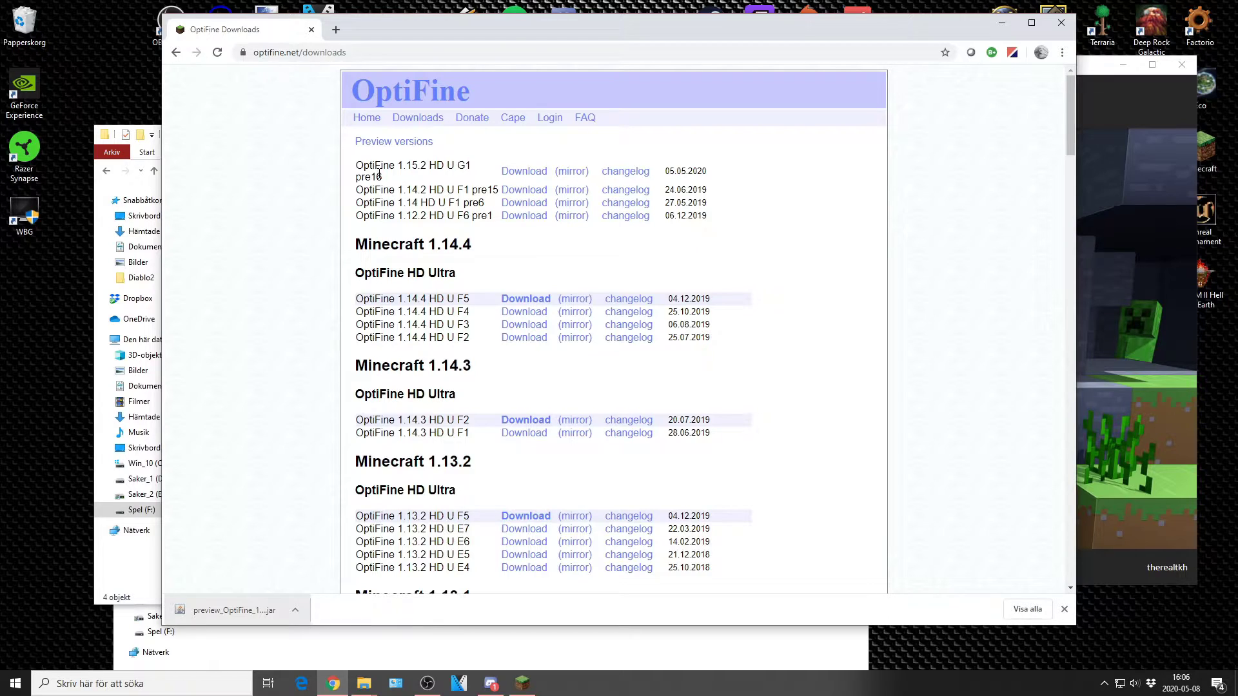
pyautogui.click(1001, 22)
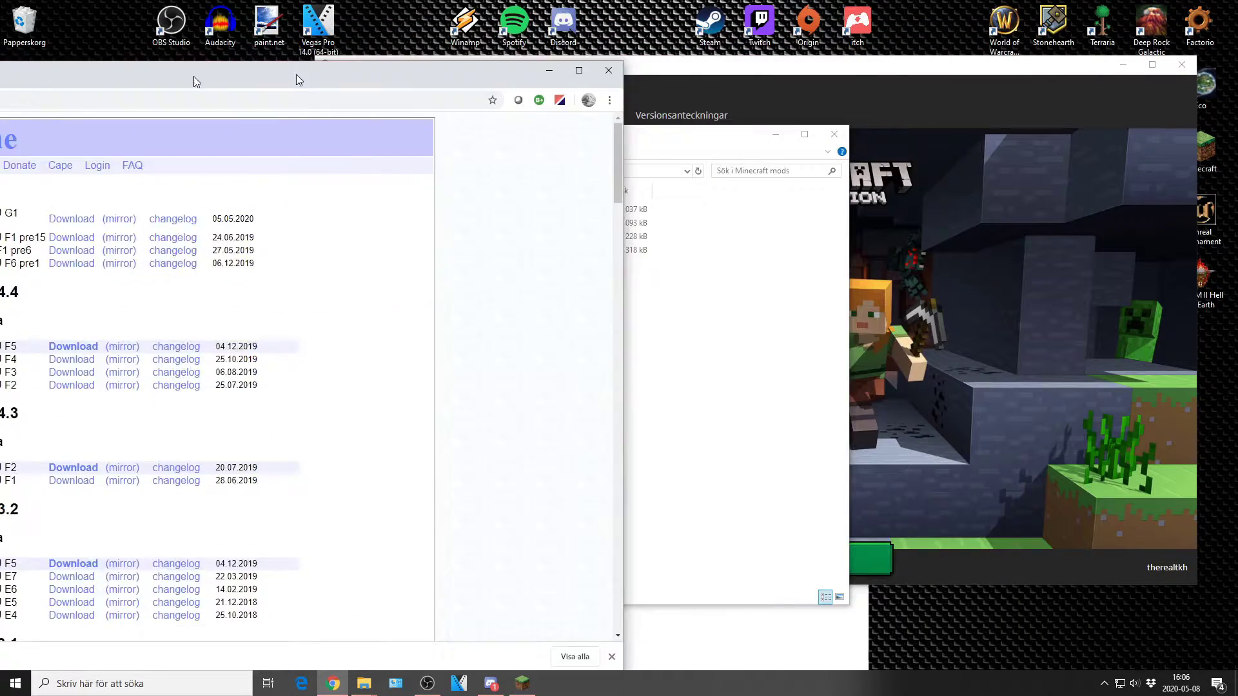
pyautogui.click(408, 348)
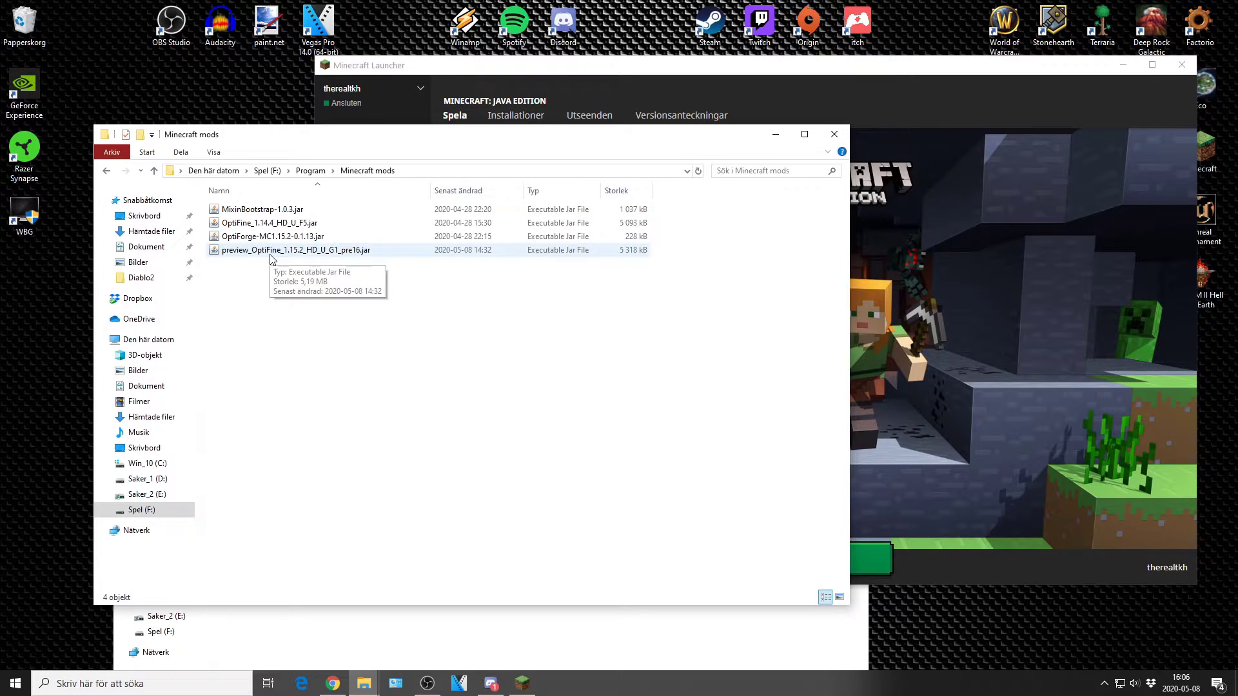
# Check which game versions the Minecraft Launcher offers and close the launcher.
pyautogui.click(933, 82)
pyautogui.click(544, 573)
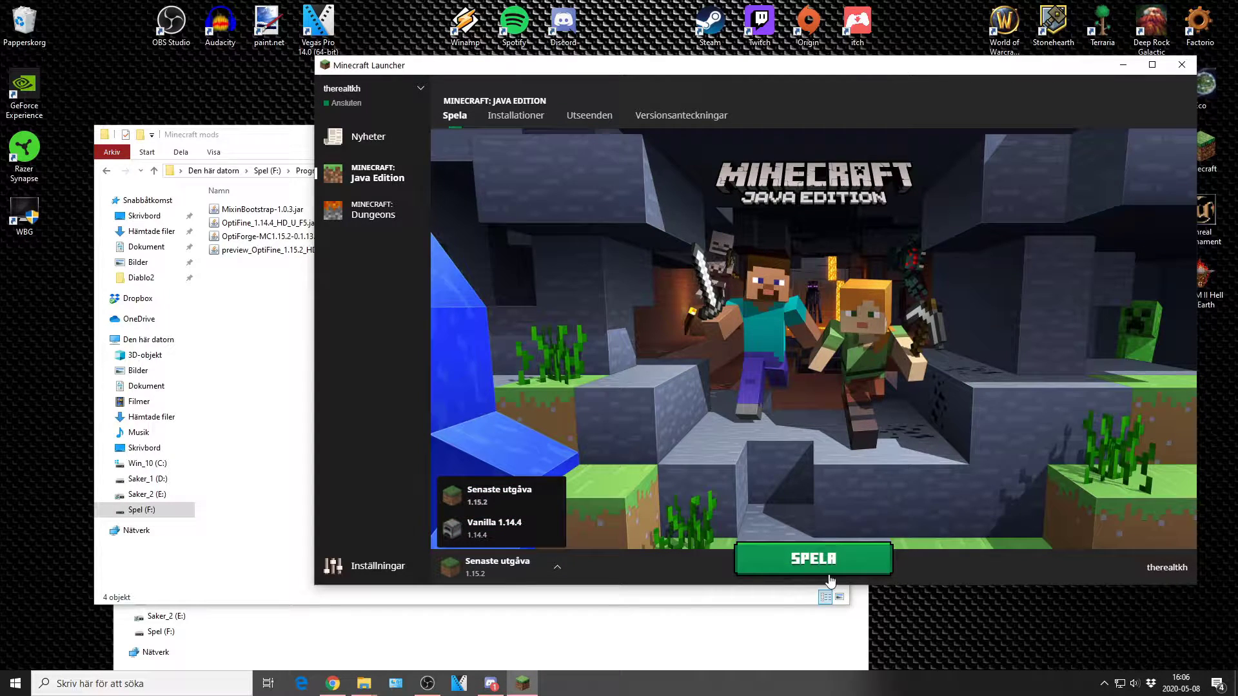
pyautogui.click(1181, 66)
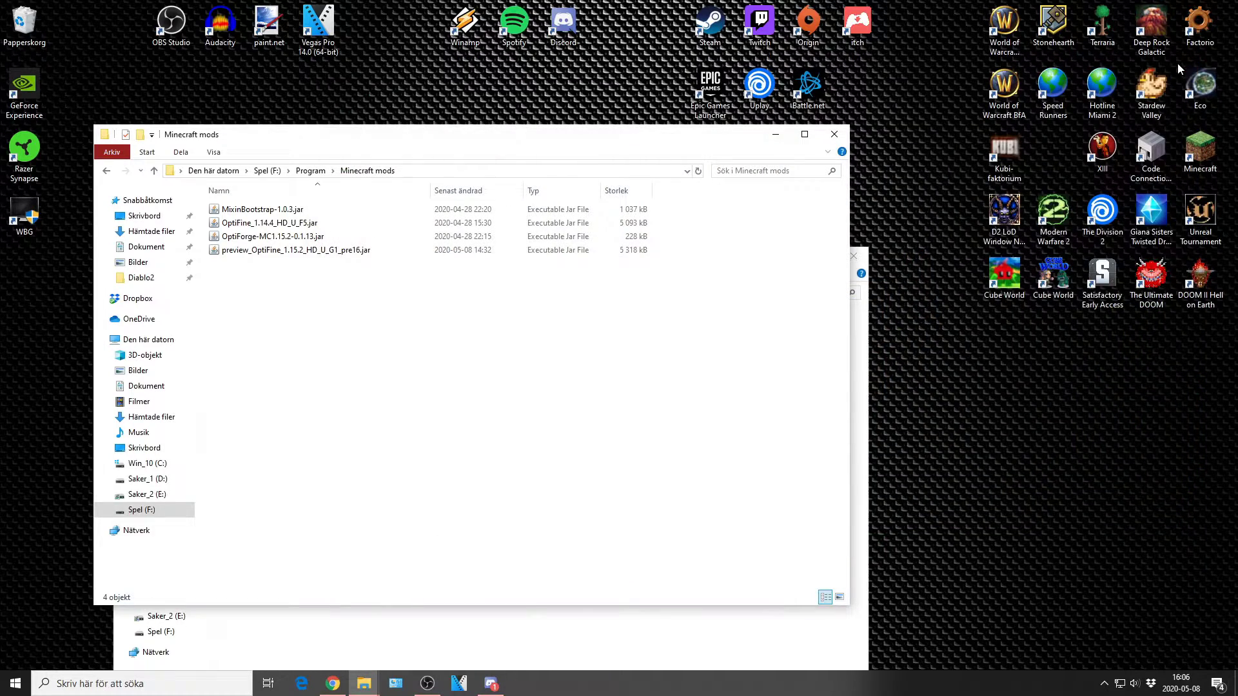
# Install OptiFine into the .minecraft folder by running preview_OptiFine_1.15.2_HD_U_G1_pre16.jar.
pyautogui.doubleClick(258, 250)
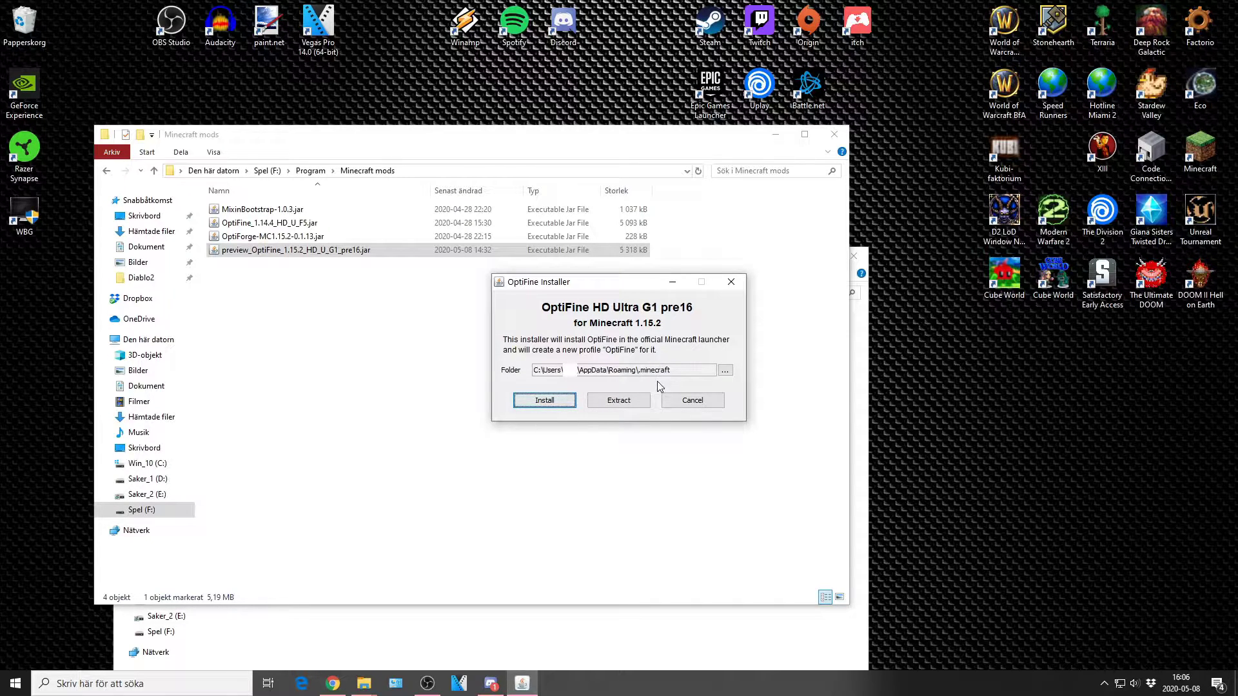
pyautogui.click(542, 404)
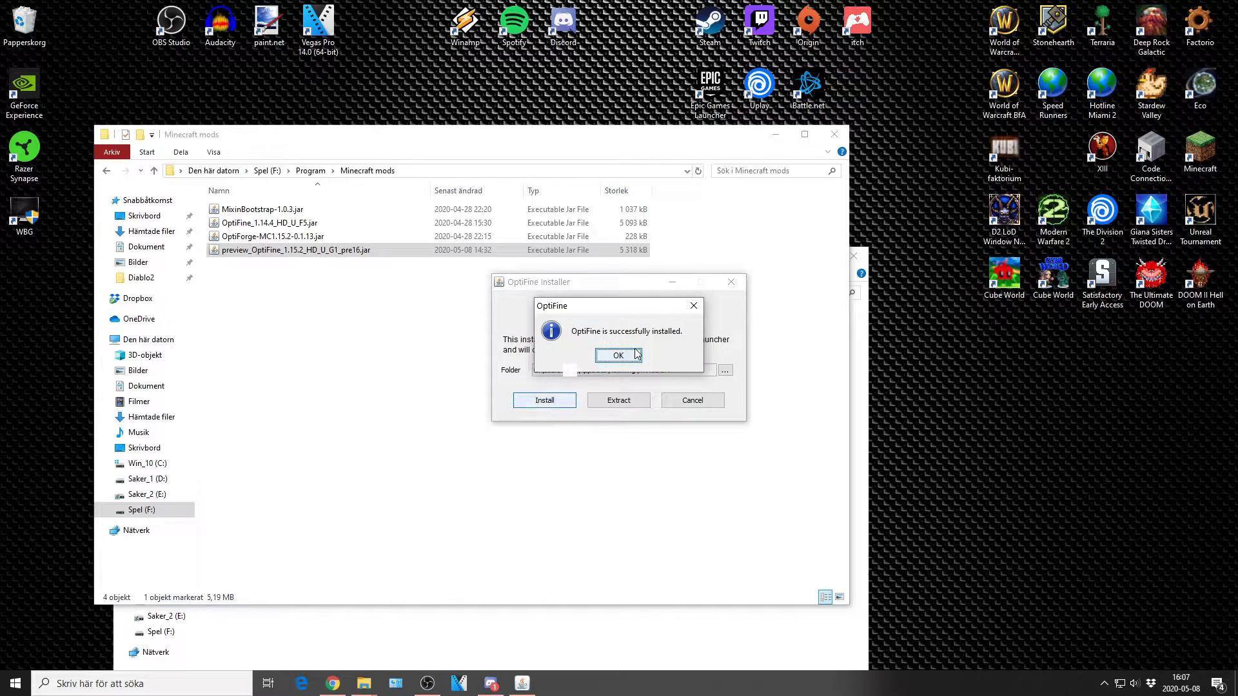
pyautogui.click(619, 356)
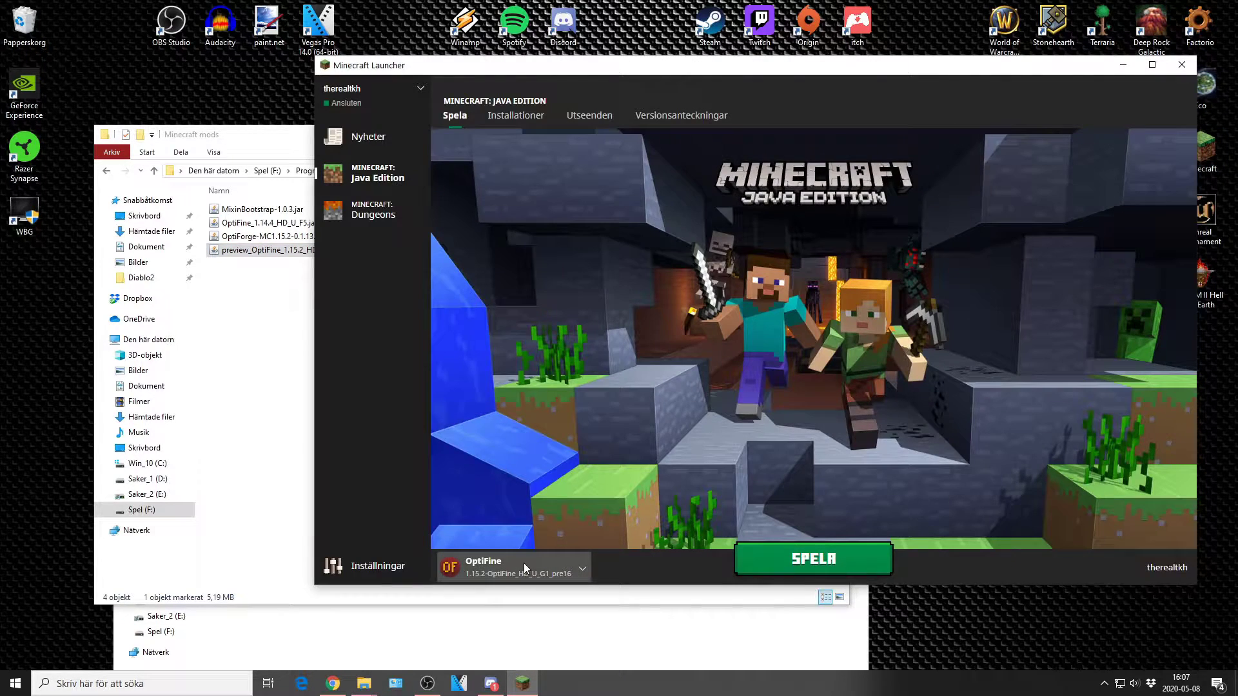
# Start Minecraft from the launcher with the OptiFine installation 1.15.2-OptiFine_HD_U_G1_pre16.
pyautogui.click(542, 567)
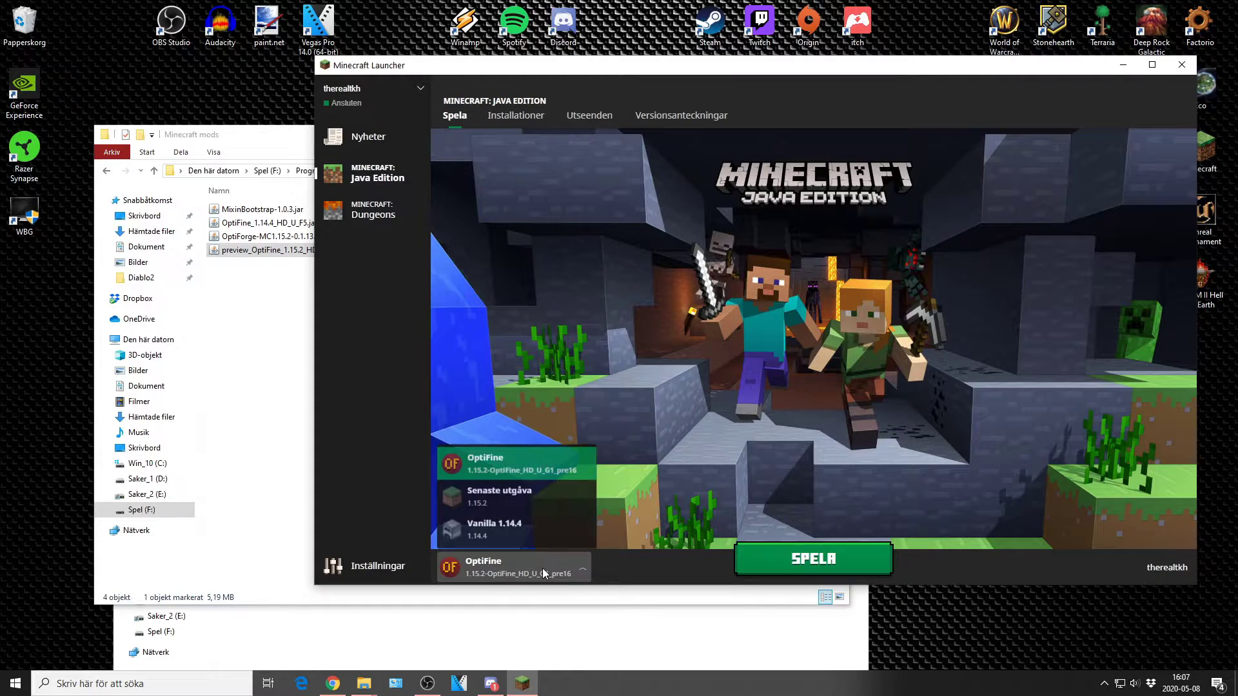
pyautogui.click(543, 452)
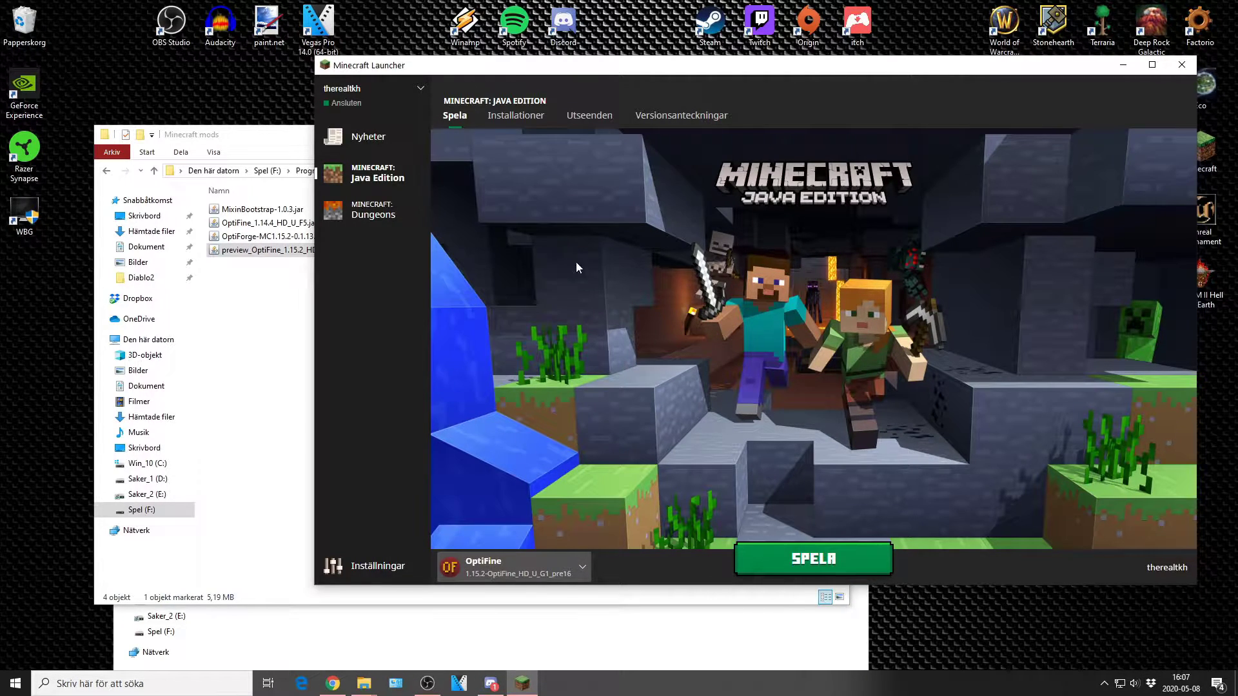
pyautogui.click(778, 561)
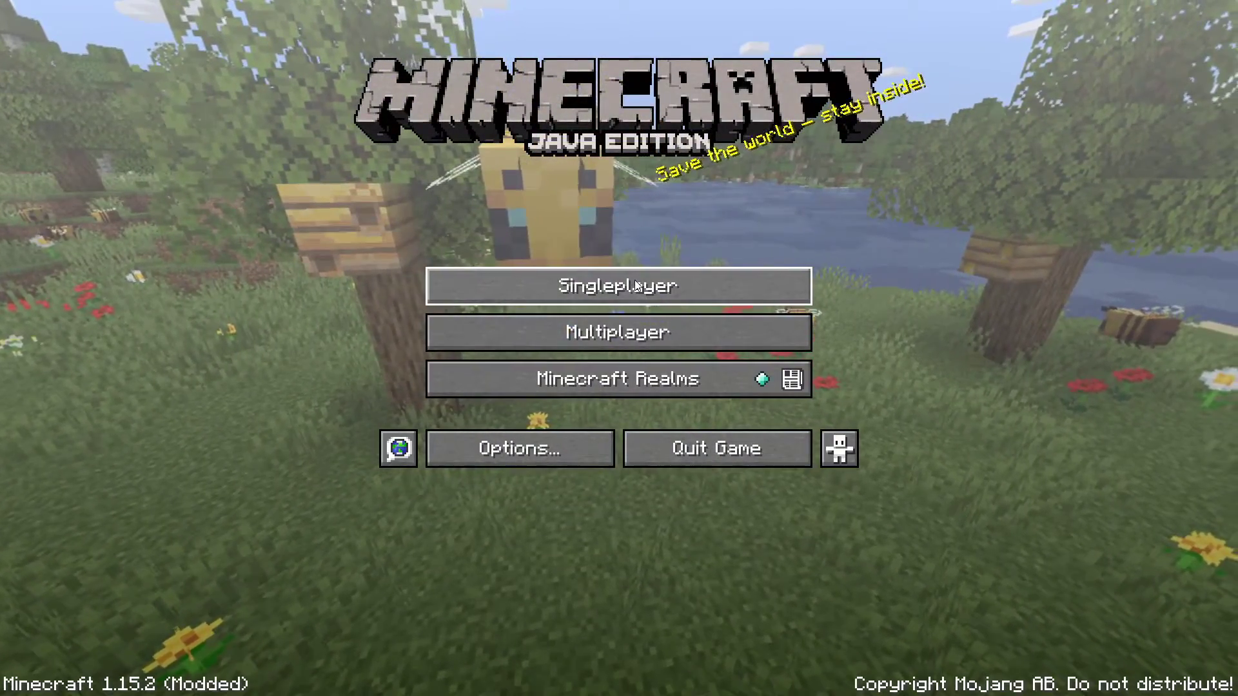
# Check the list of available shaders within the video settings and leave the settings again.
pyautogui.click(535, 451)
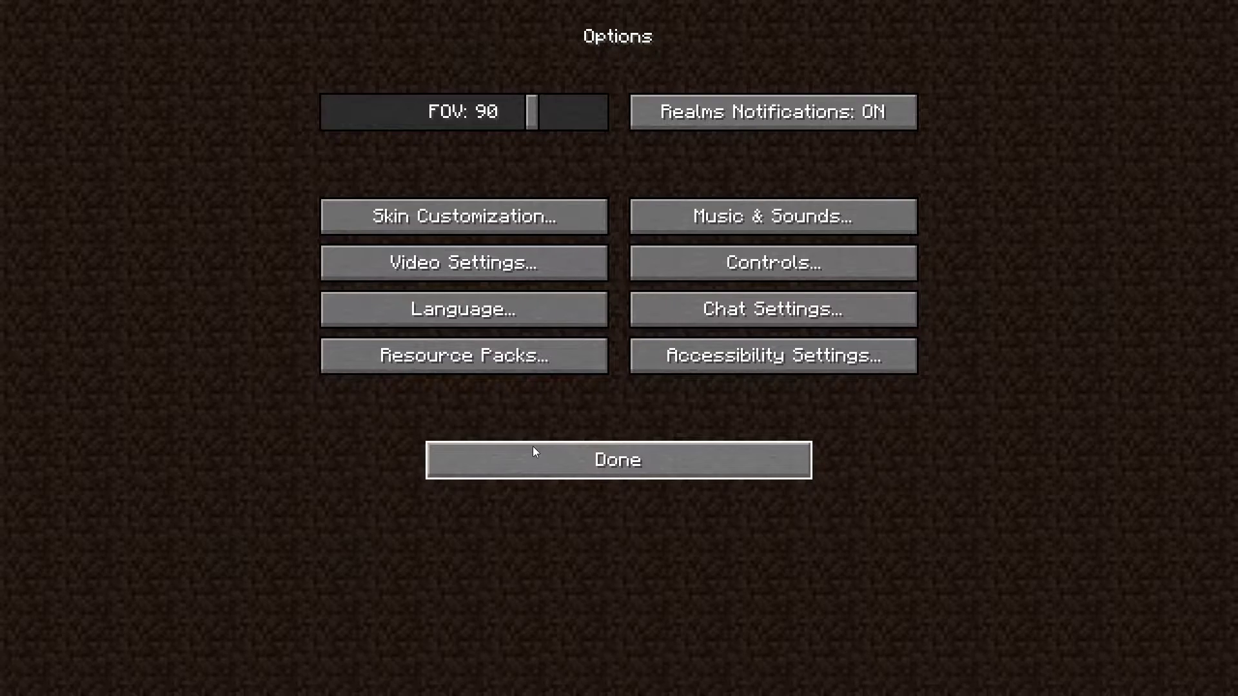
pyautogui.click(474, 267)
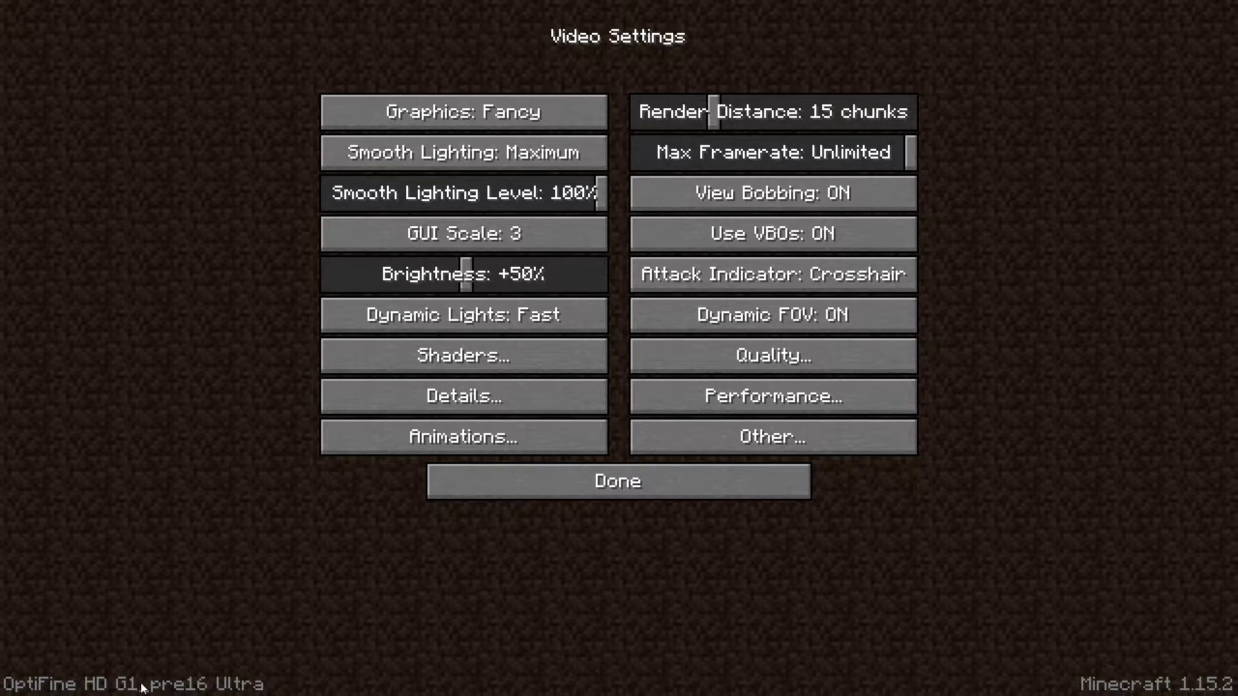
pyautogui.click(451, 357)
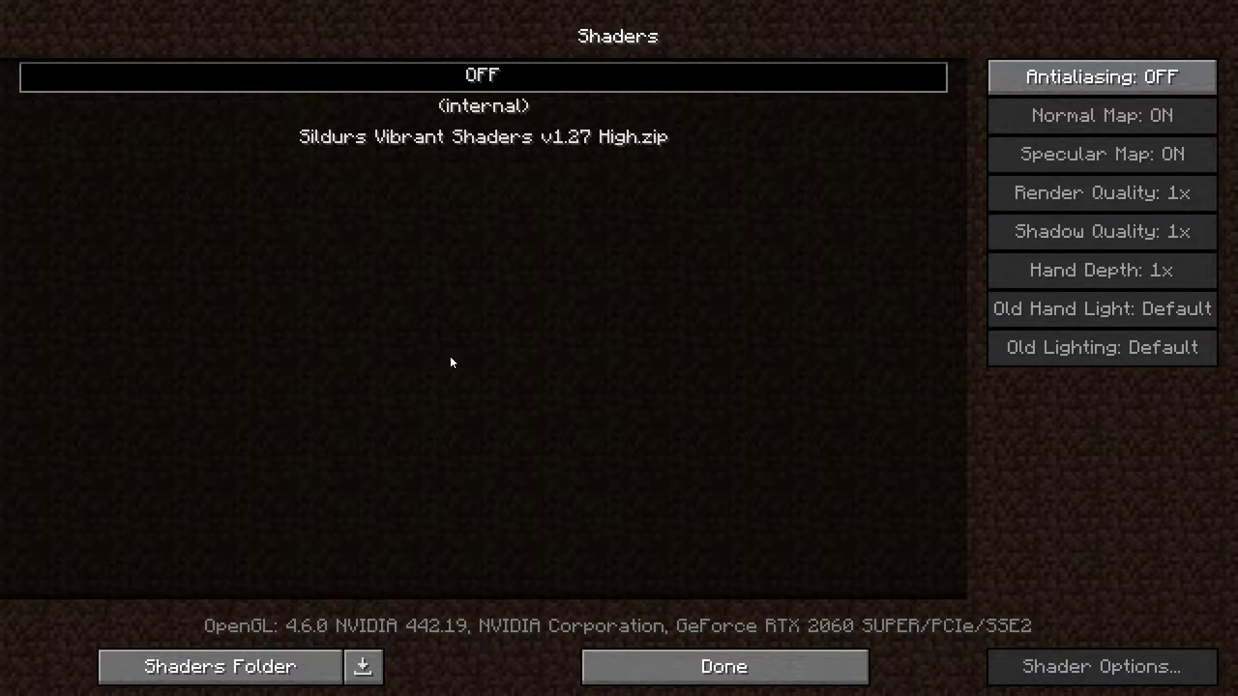
pyautogui.click(712, 667)
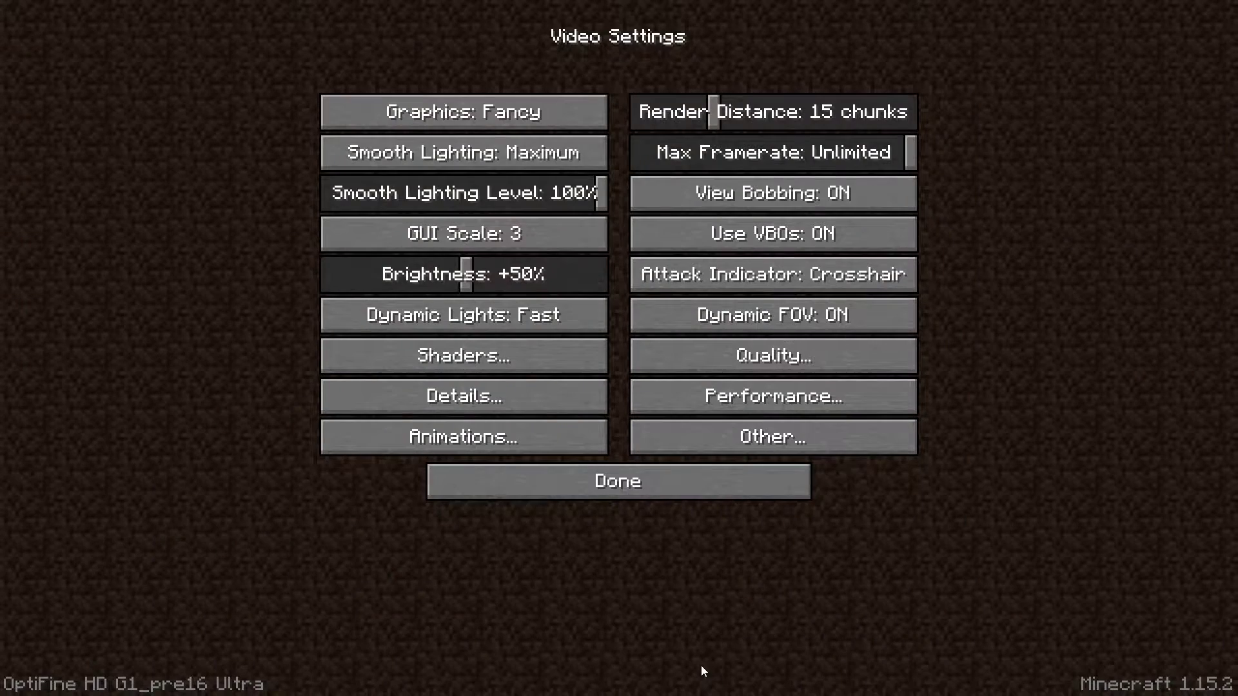
pyautogui.click(639, 490)
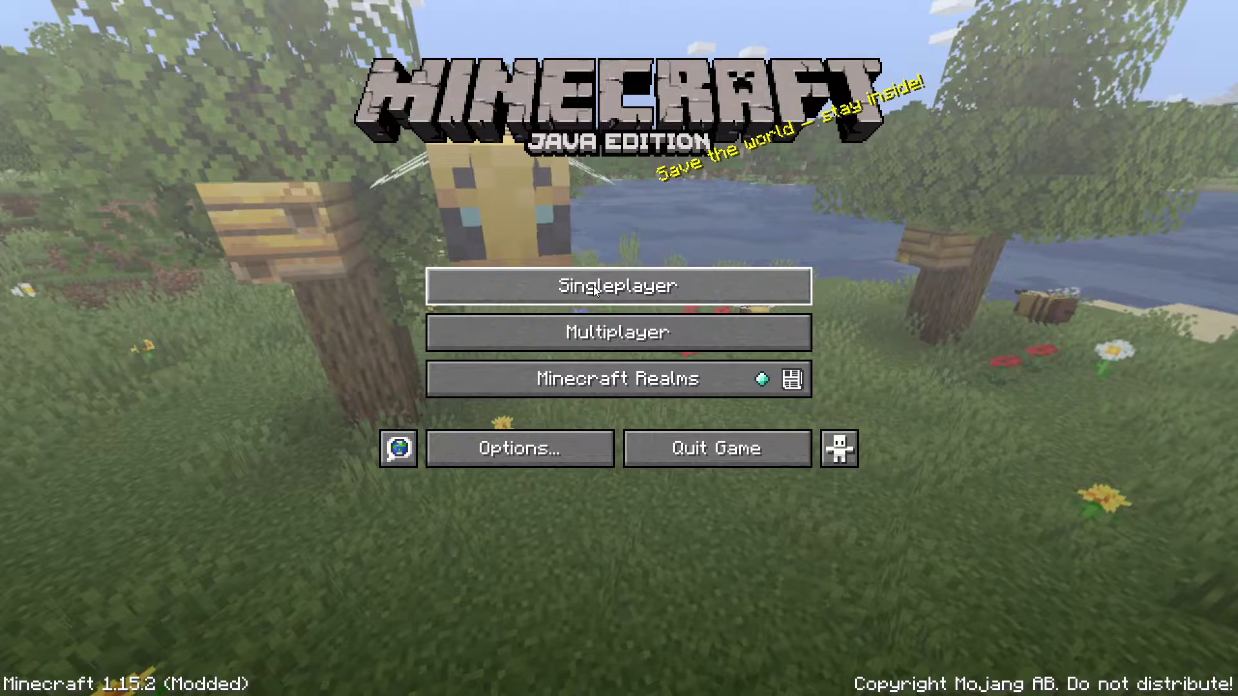
# Load the first singleplayer world and open the shader settings from within the game.
pyautogui.click(593, 285)
pyautogui.click(396, 131)
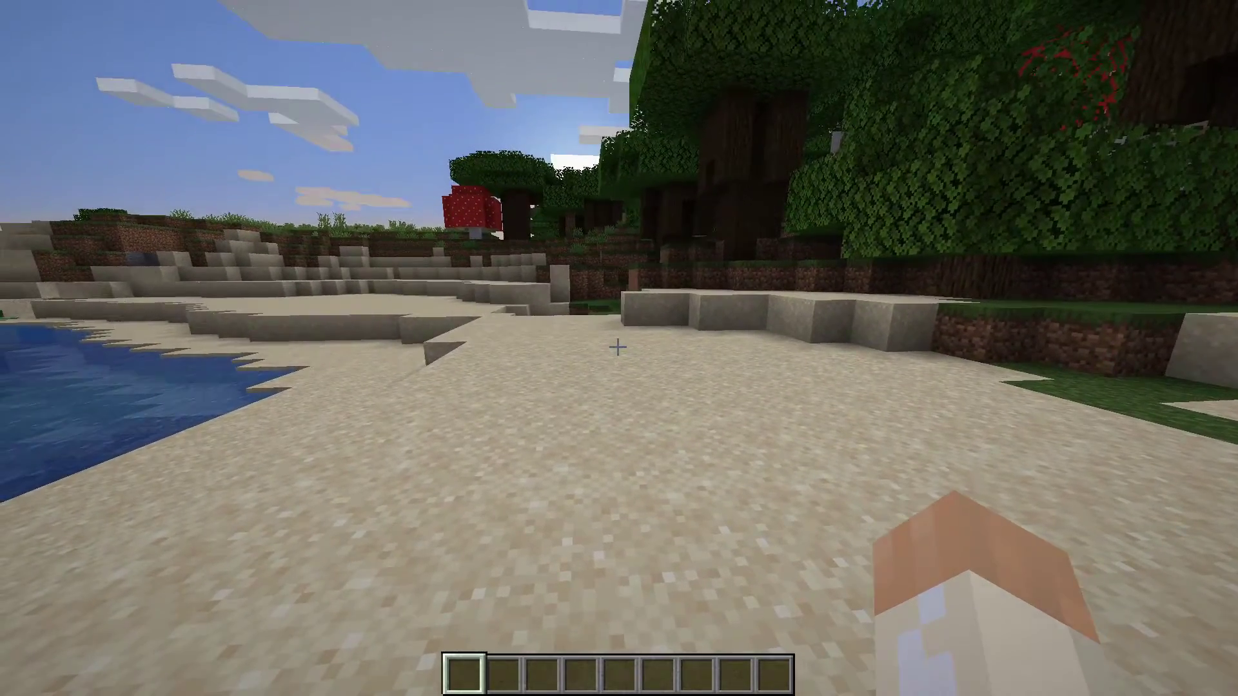
pyautogui.press('Escape')
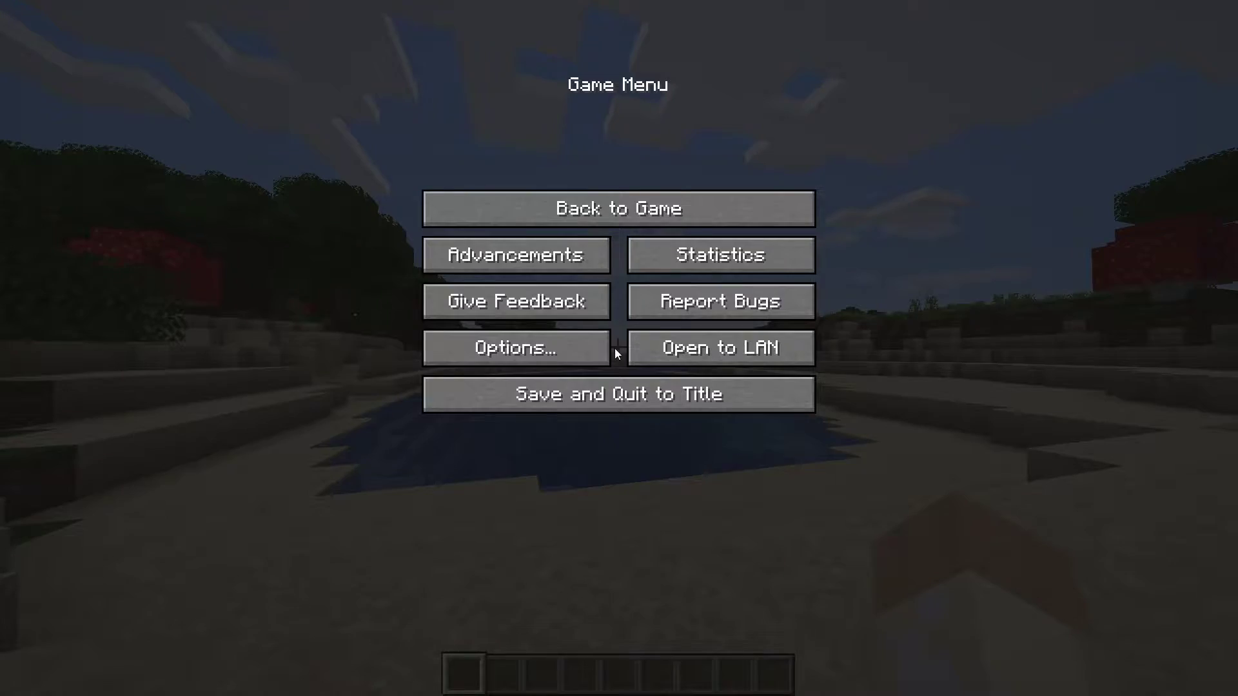
pyautogui.click(599, 349)
pyautogui.click(500, 270)
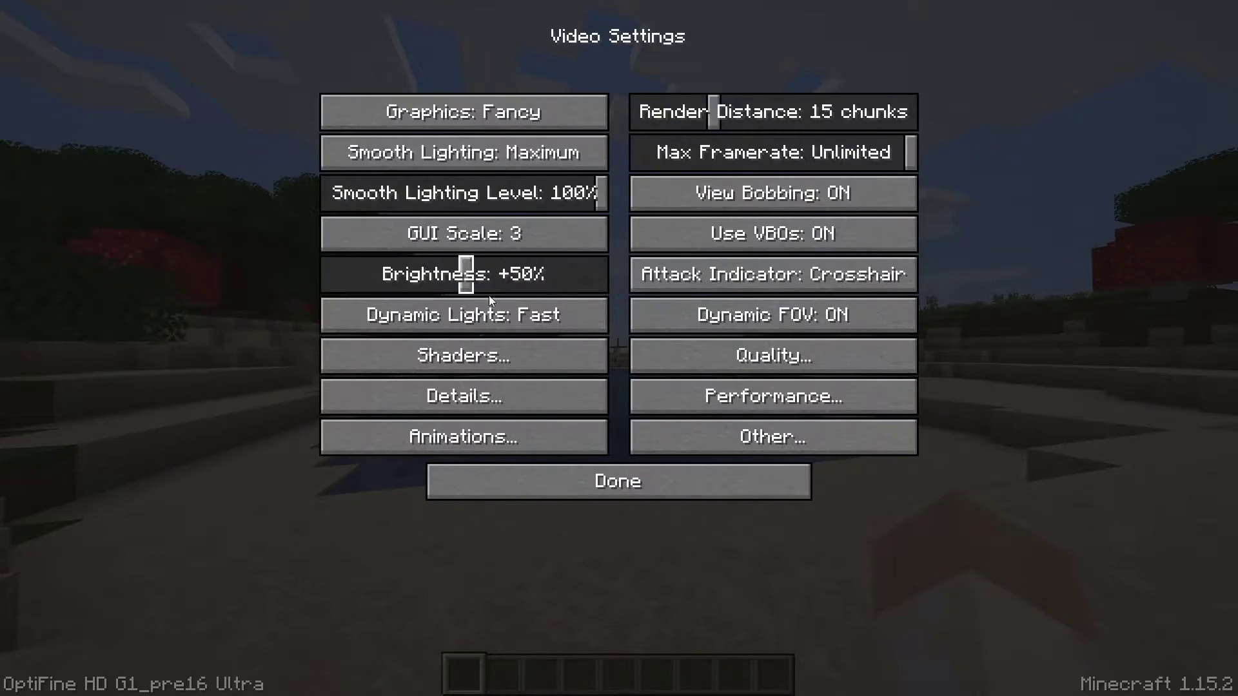
pyautogui.click(492, 356)
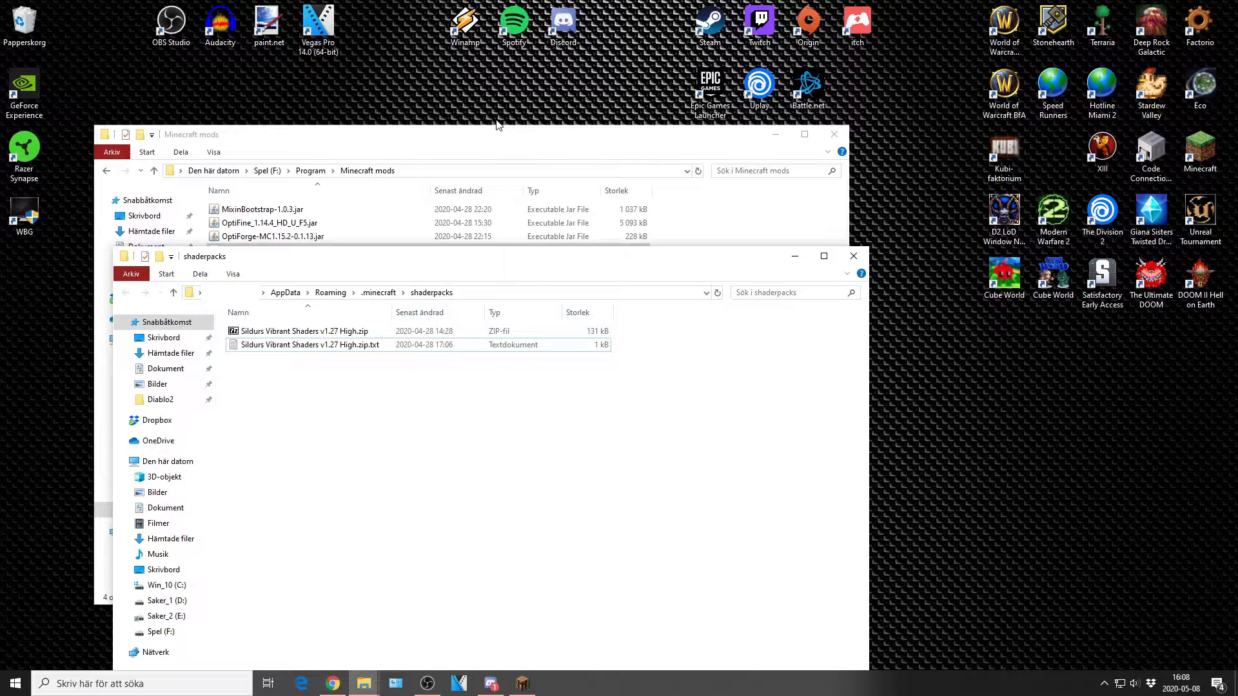
# Copy projectLUMA+-+v1.32.zip from the Shaders folder under Program on drive F: into the .minecraft shaderpacks folder.
pyautogui.click(333, 203)
pyautogui.click(311, 170)
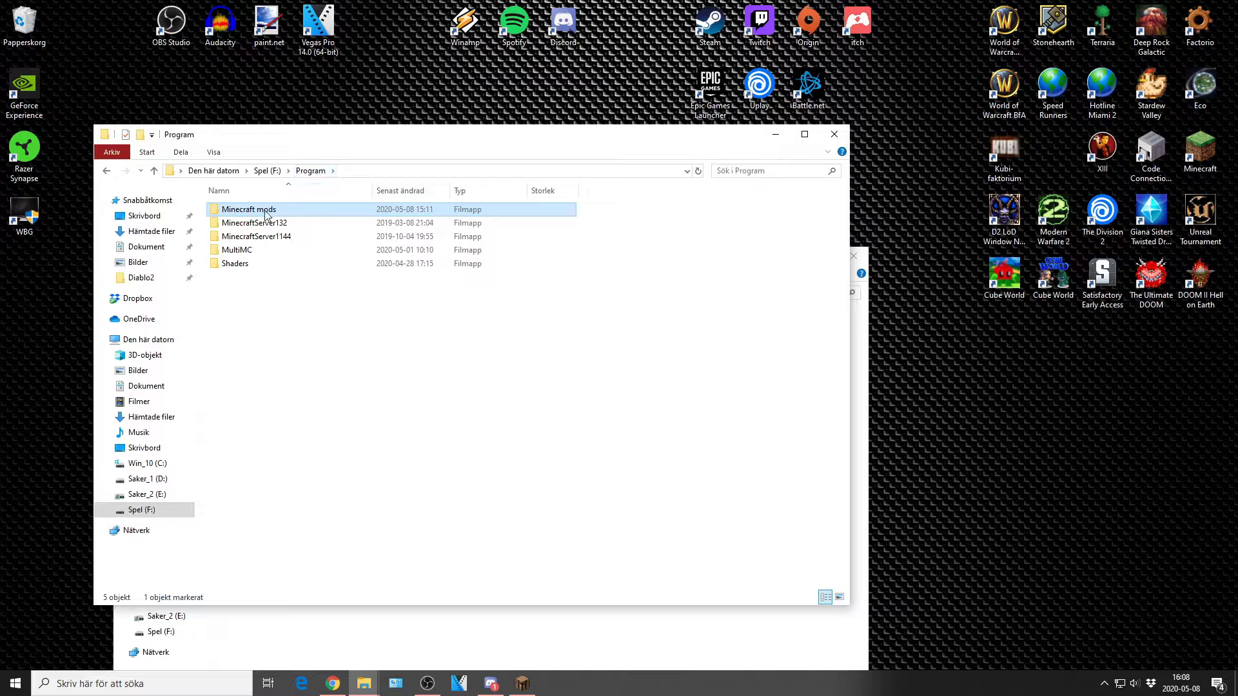
pyautogui.doubleClick(236, 264)
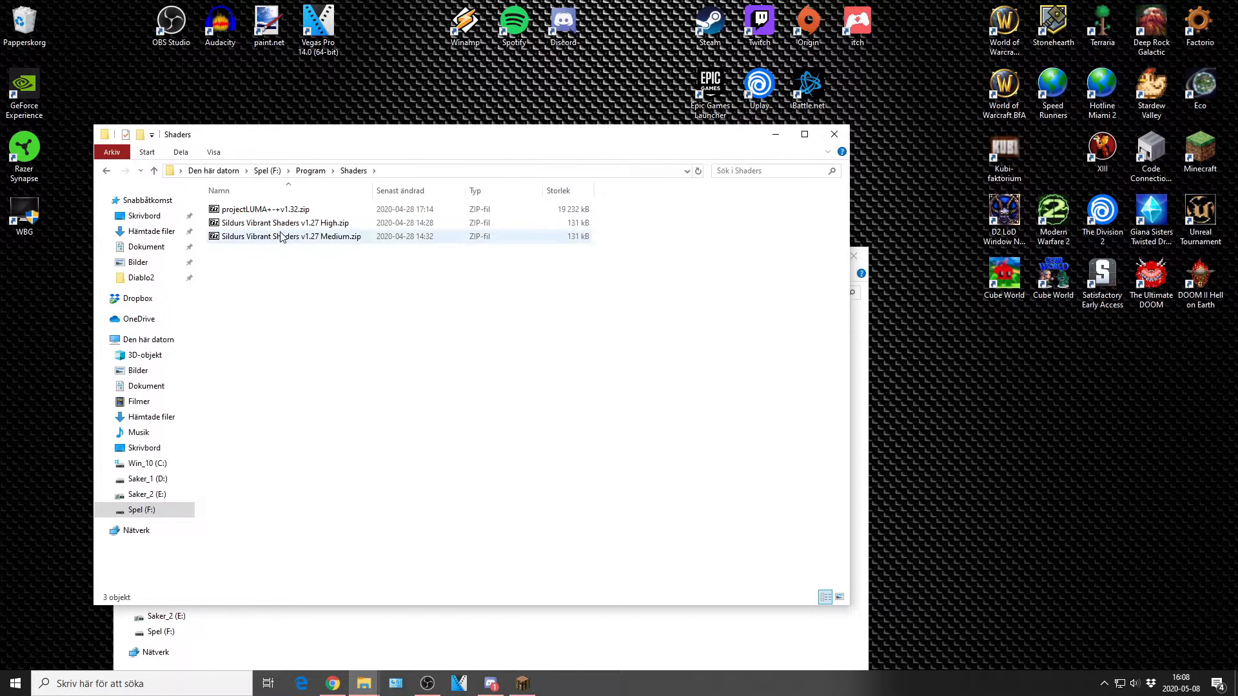
pyautogui.click(241, 212)
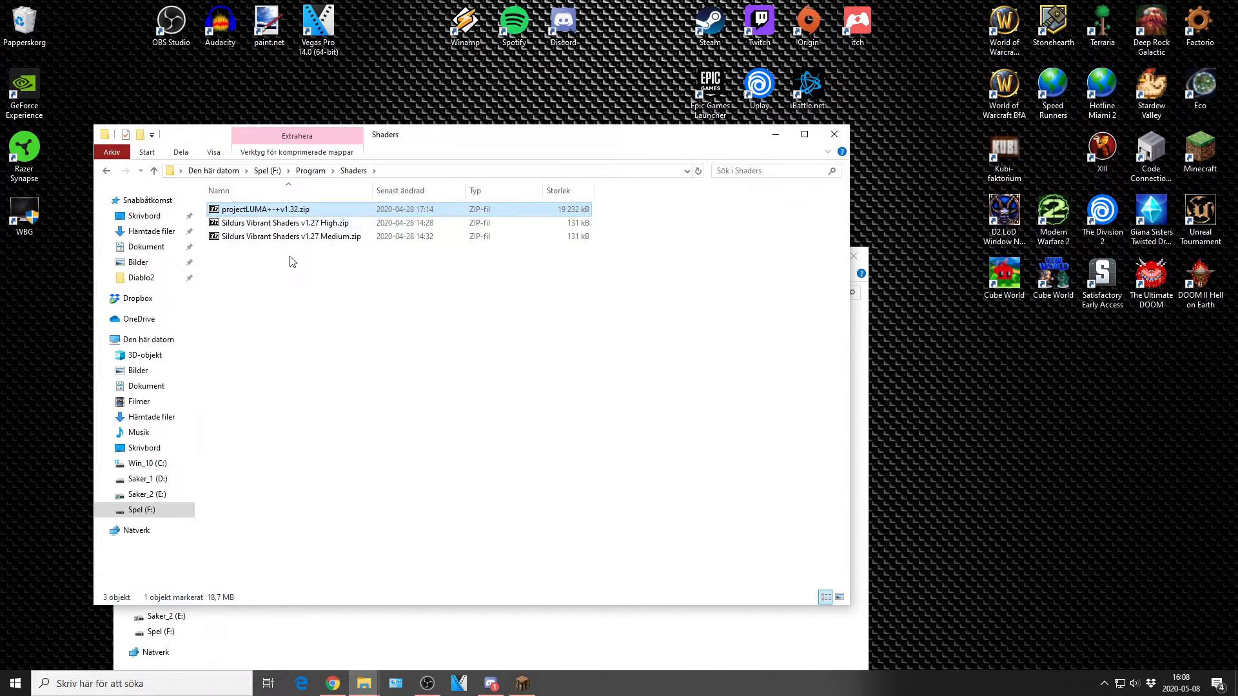
pyautogui.click(492, 637)
pyautogui.hotkey('ctrl', 'v')
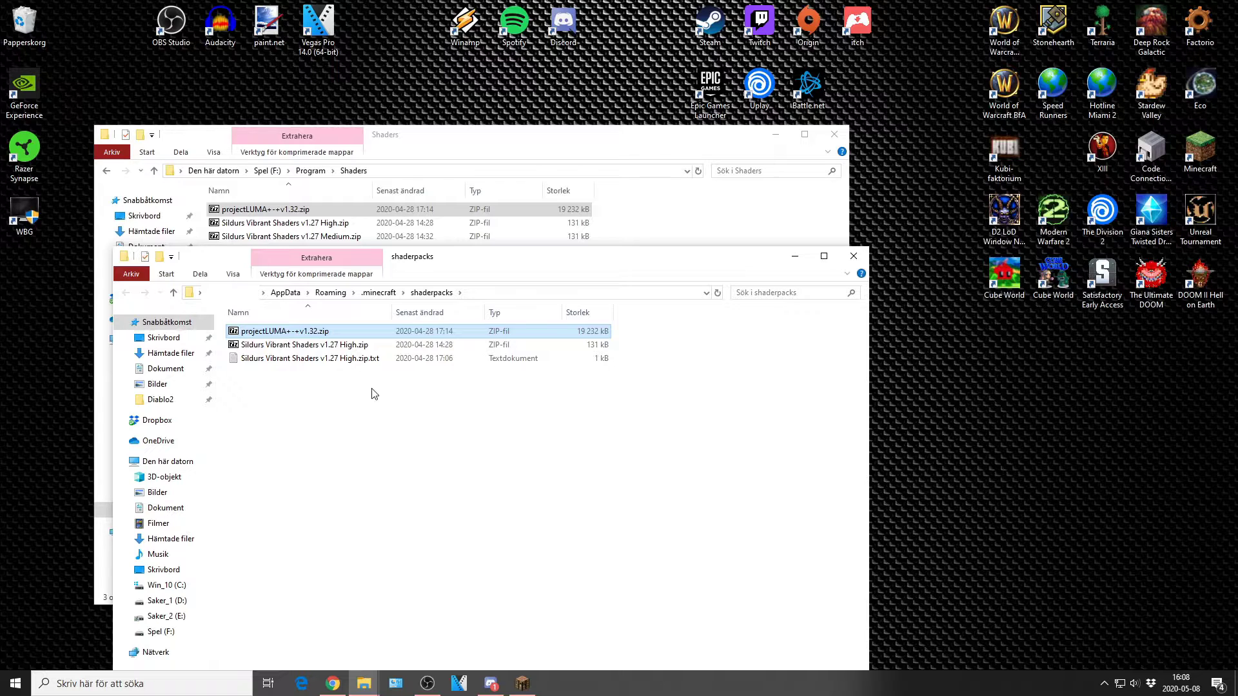
pyautogui.click(375, 460)
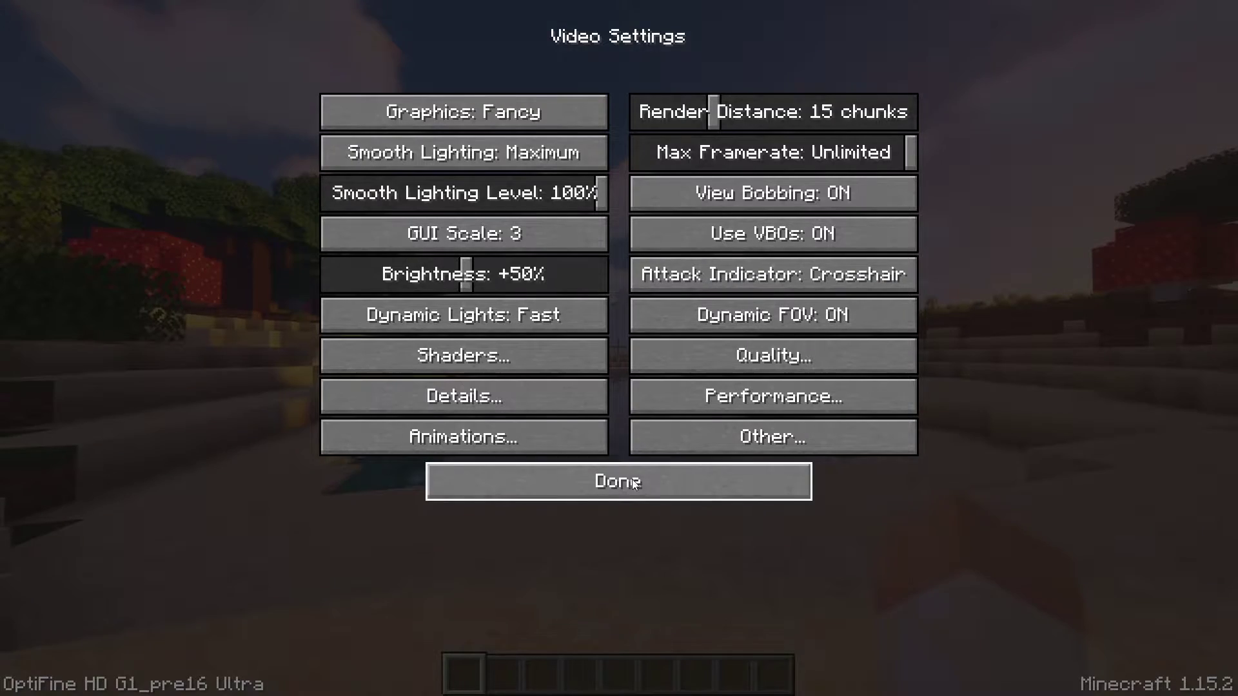
# Leave the video settings and walk through the world to view the effect of Sildurs Vibrant Shaders v1.27 High.
pyautogui.click(635, 484)
pyautogui.click(628, 470)
pyautogui.press('Escape')
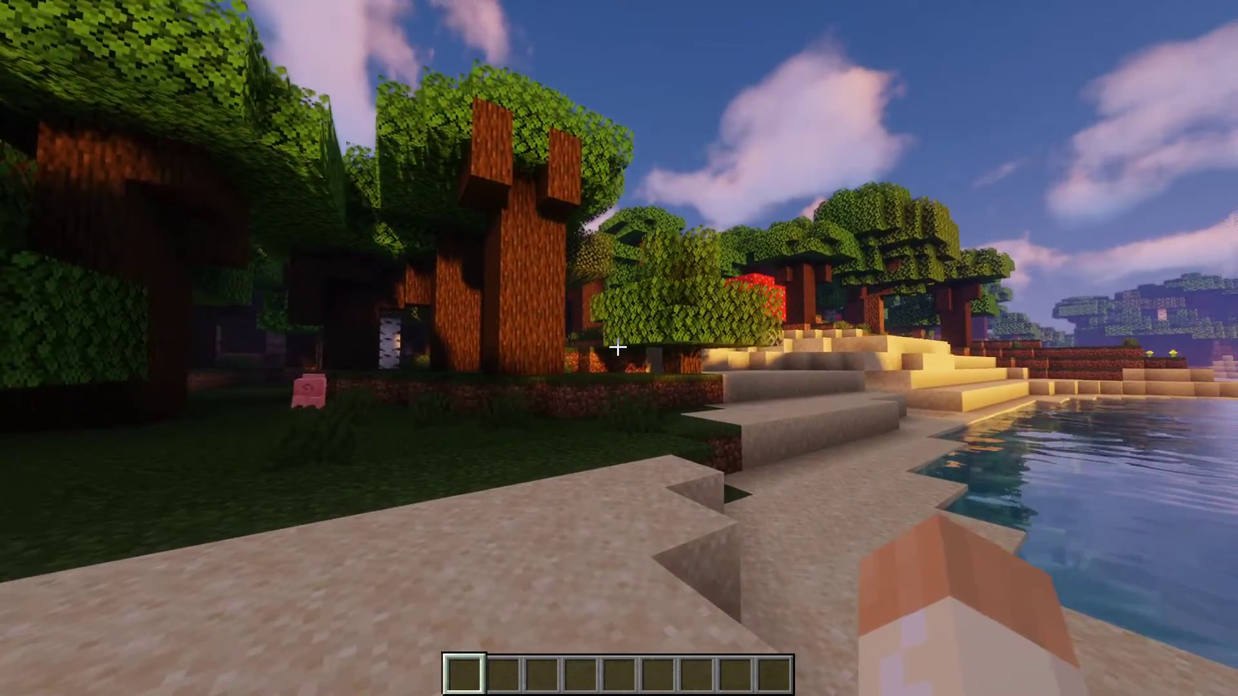
pyautogui.press('w')
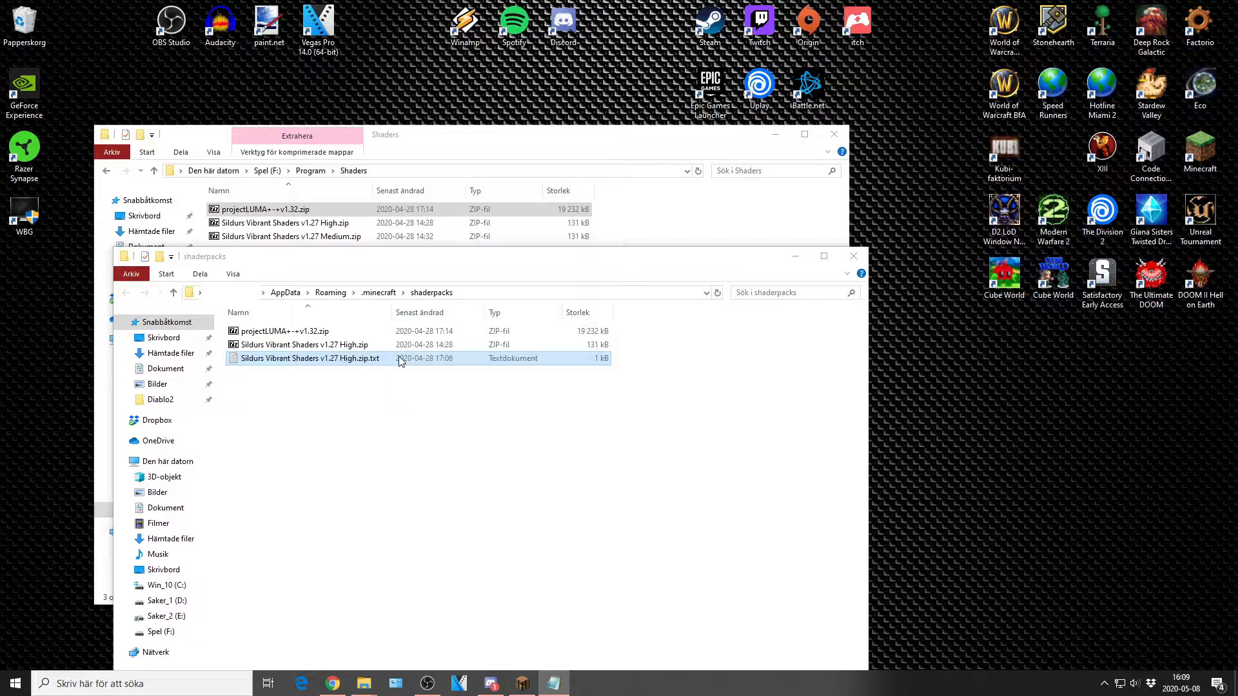
# Read the settings stored in Sildurs Vibrant Shaders v1.27 High.zip.txt and close the file.
pyautogui.press('Return')
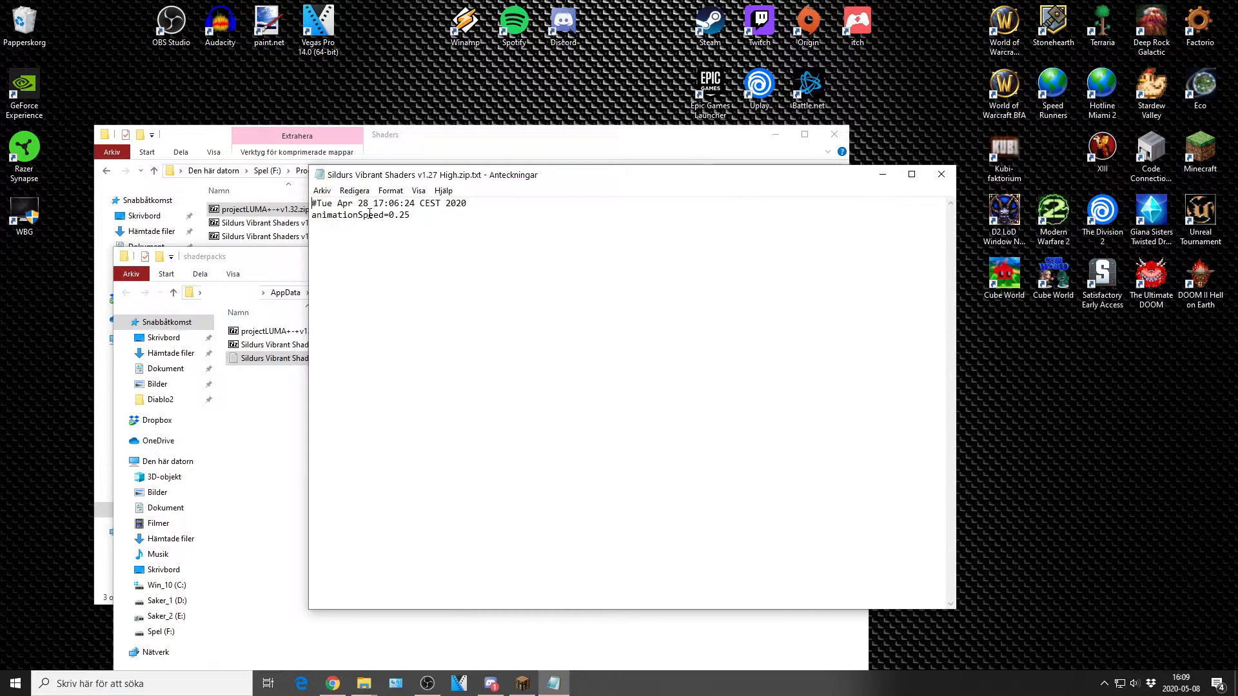
pyautogui.click(941, 174)
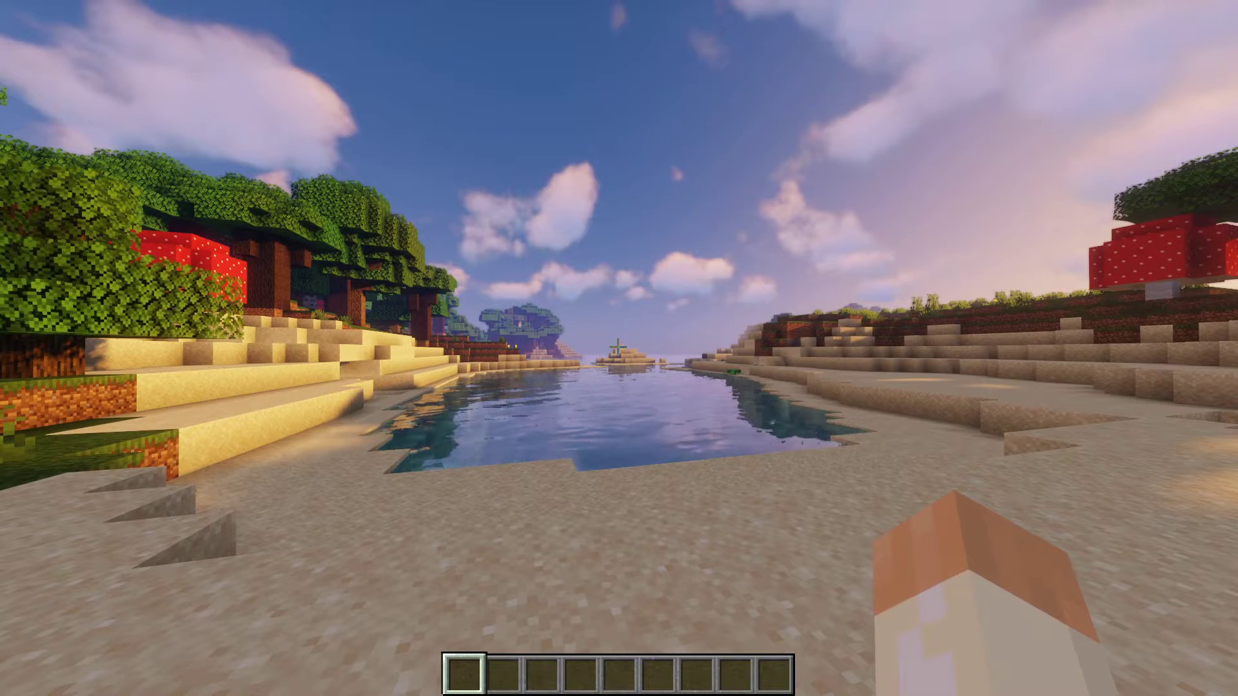
# Switch the active shader pack to projectLUMA+-+v1.32.zip and go back to the game menu.
pyautogui.press('Escape')
pyautogui.click(581, 349)
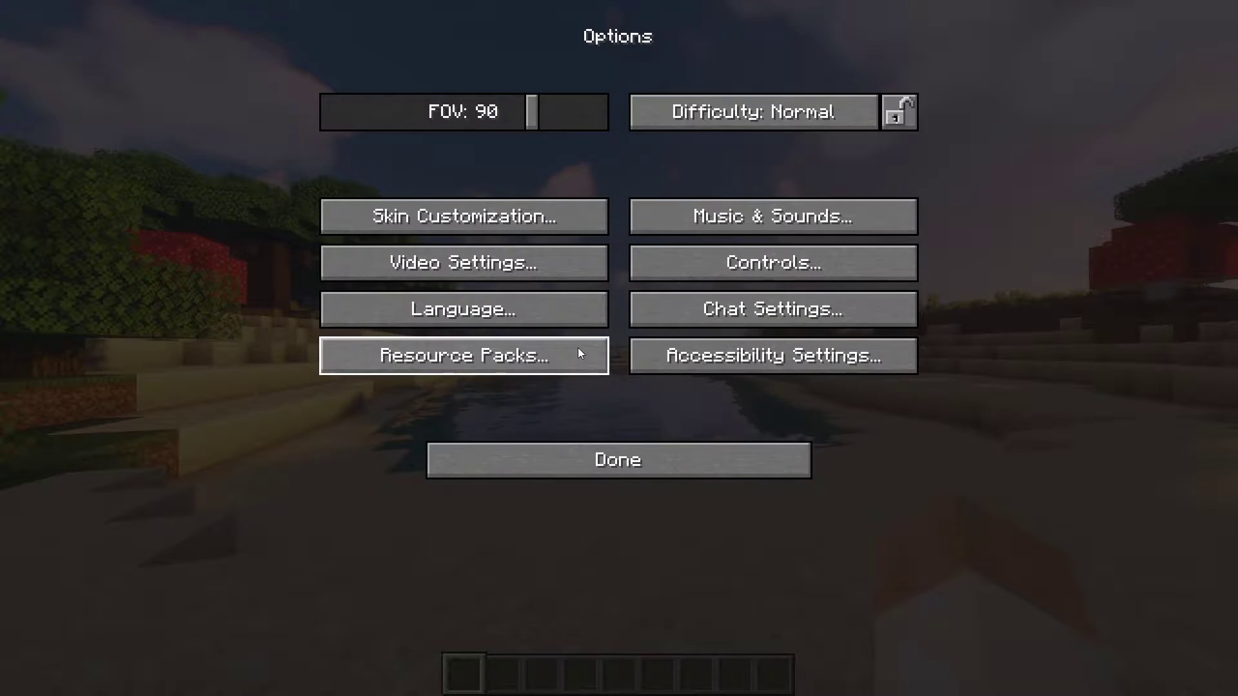
pyautogui.click(456, 271)
pyautogui.click(462, 354)
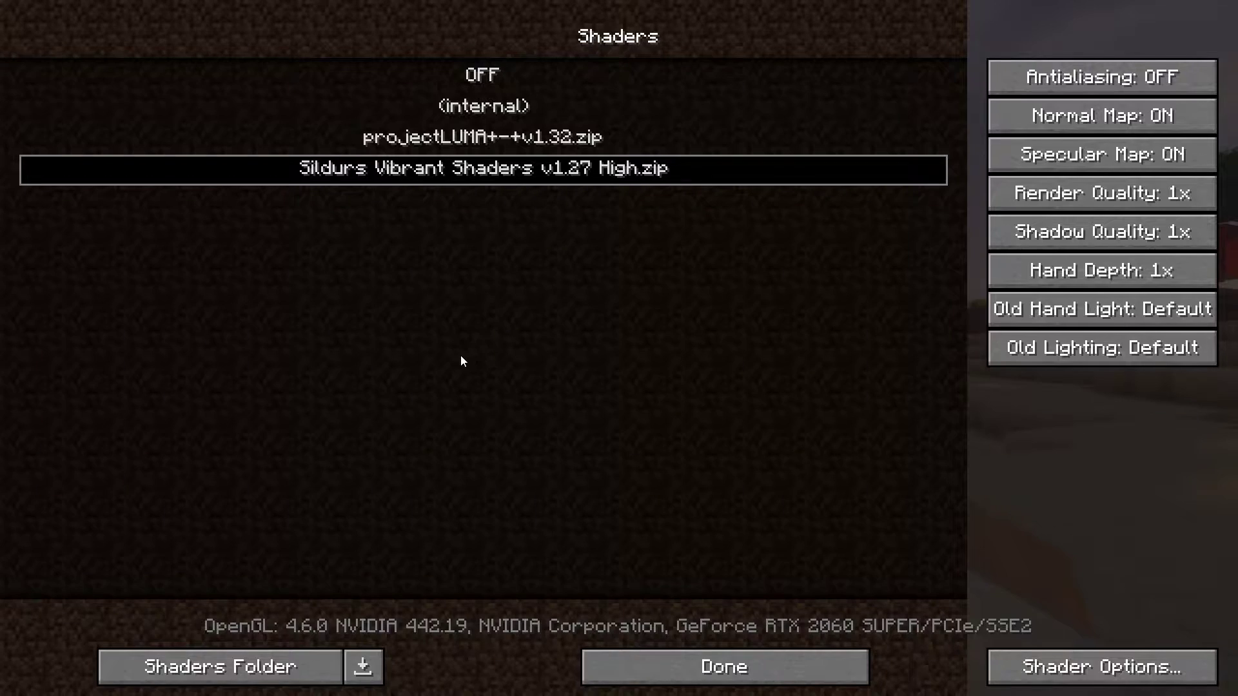
pyautogui.click(448, 138)
pyautogui.click(714, 668)
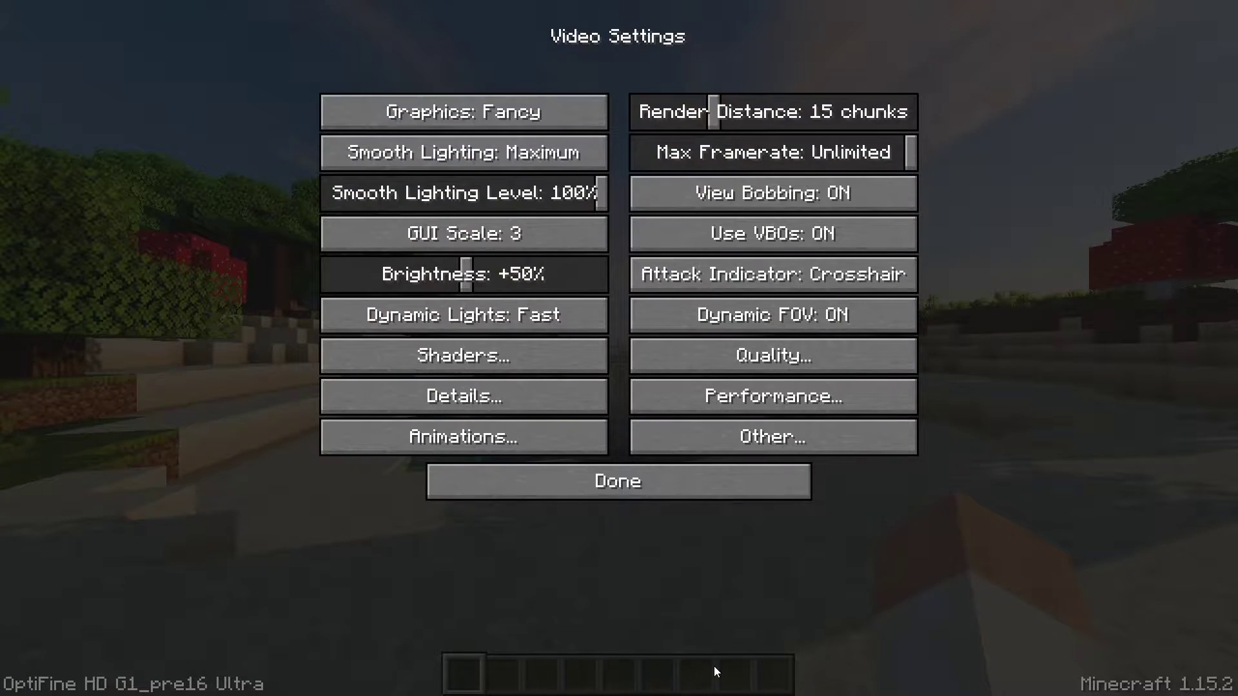
pyautogui.click(664, 492)
pyautogui.click(643, 459)
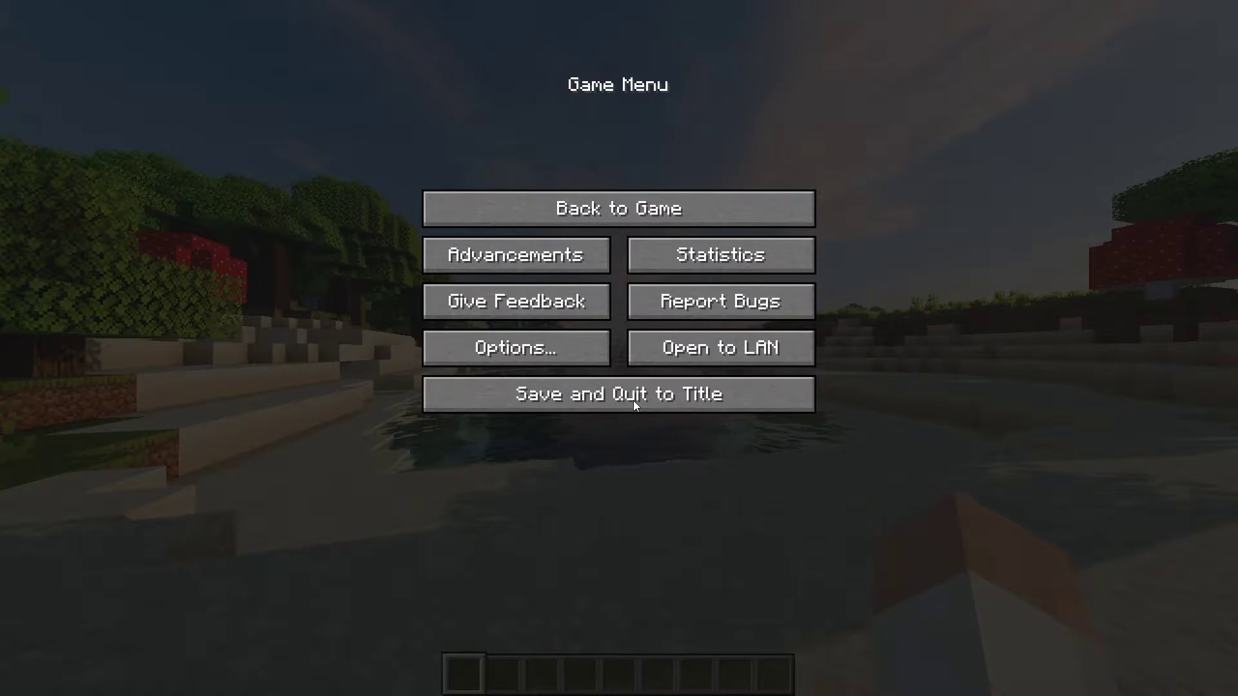
# Return to the world to view the effect of projectLUMA v1.32, and save and quit to the title screen.
pyautogui.press('Escape')
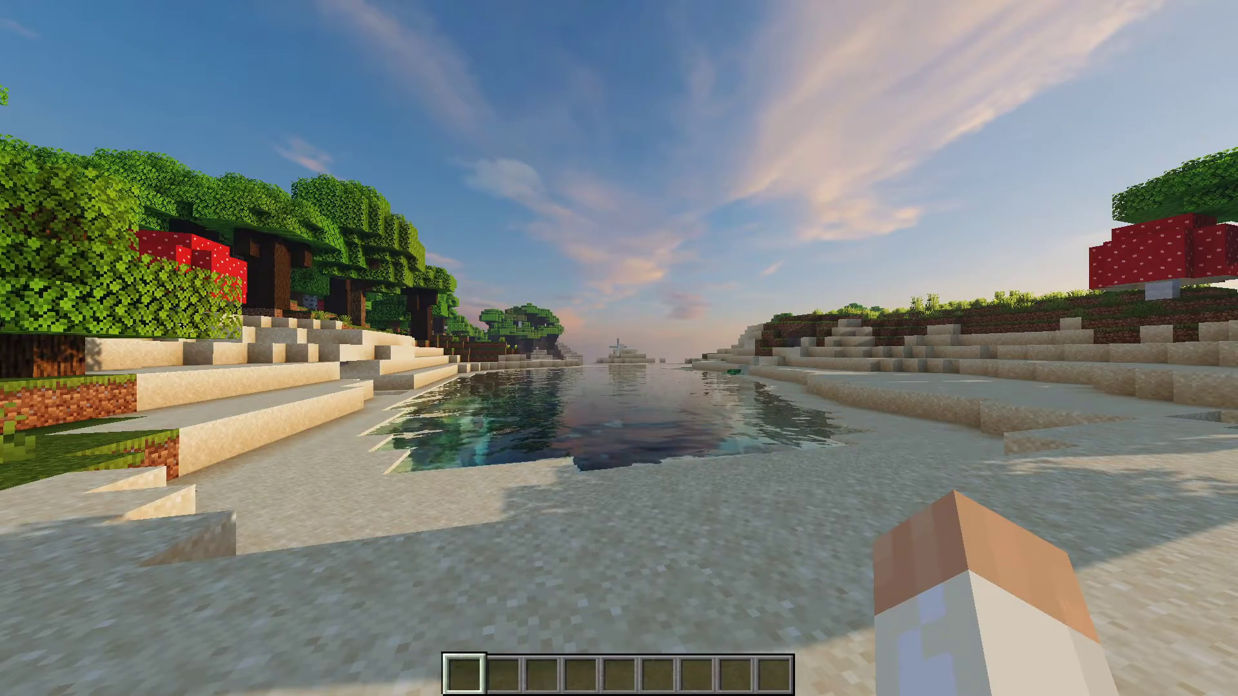
pyautogui.press('w')
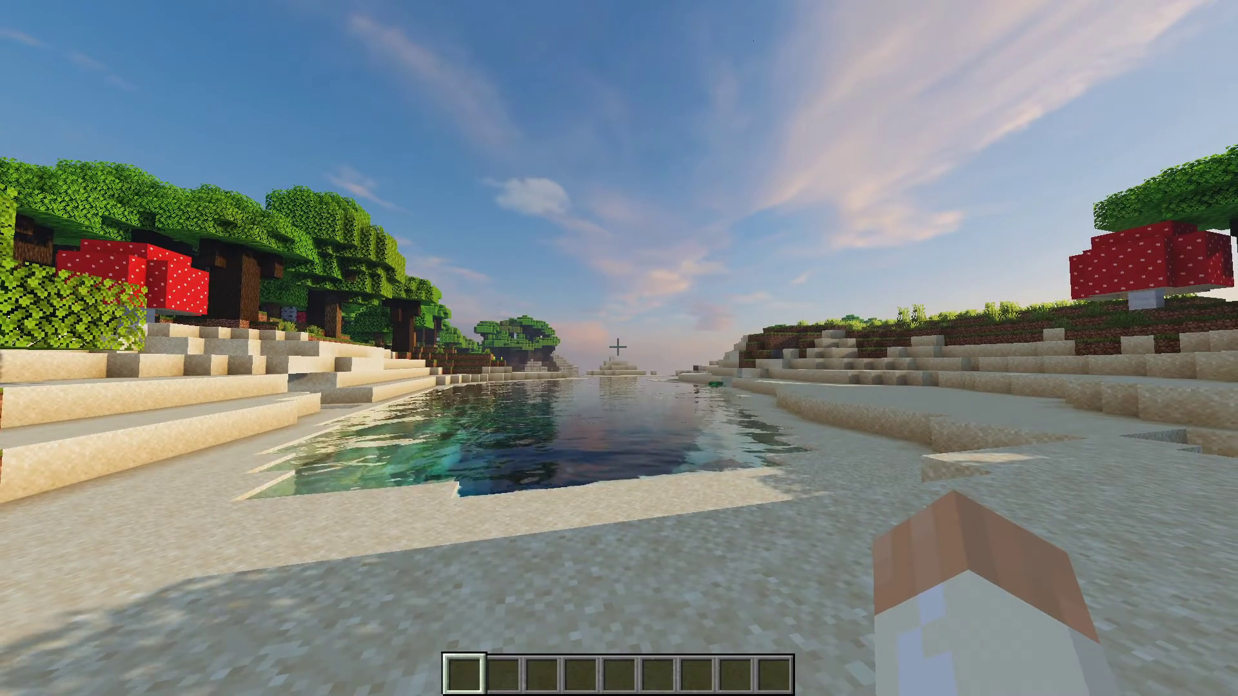
pyautogui.press('Escape')
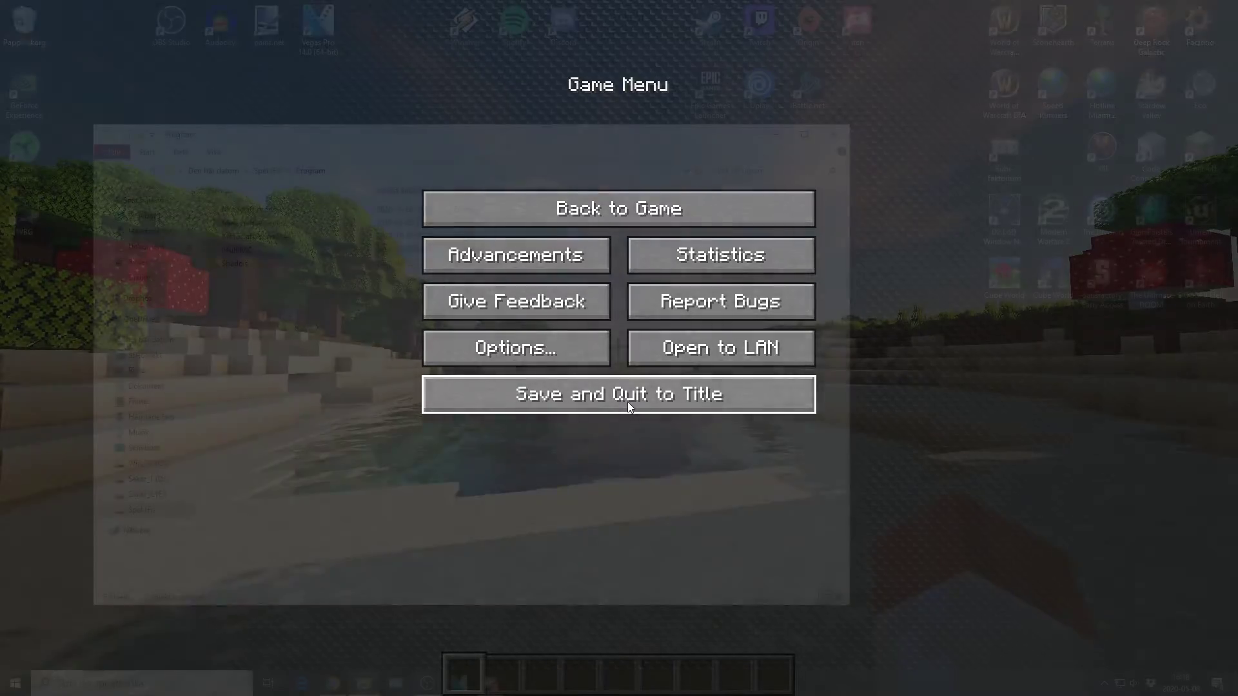
pyautogui.click(628, 401)
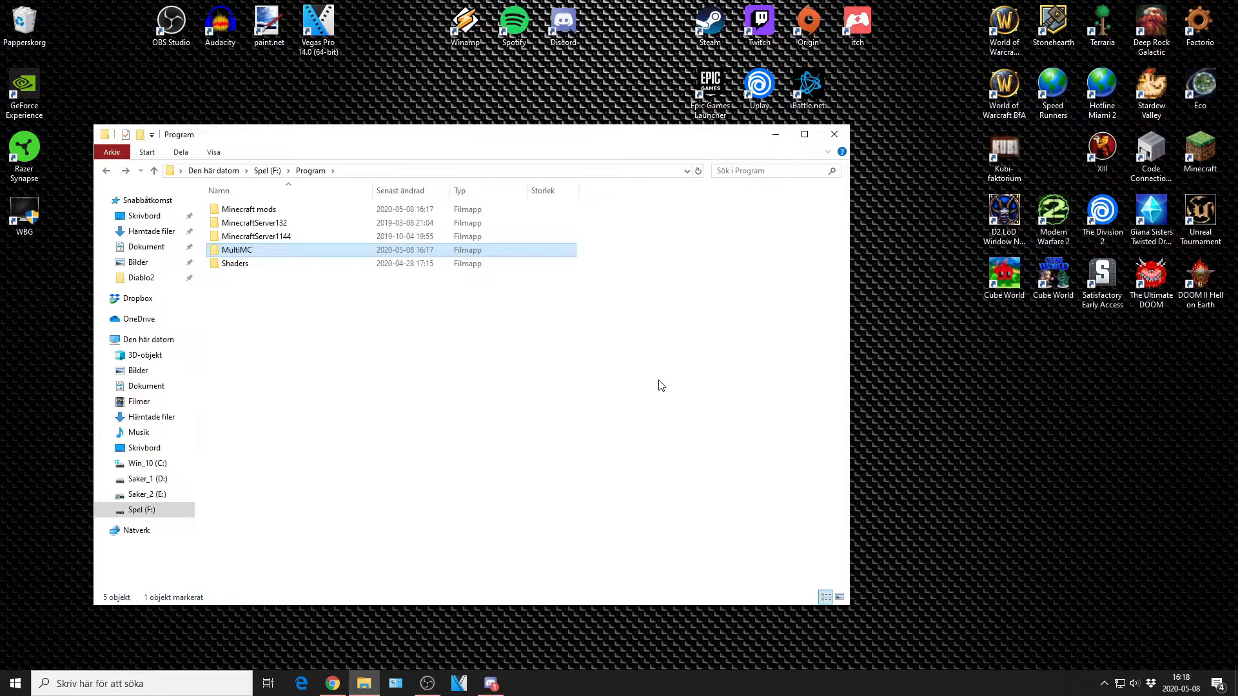
# Start MultiMC.exe from the MultiMC folder and create a vanilla 1.15.2 instance named 1.15.2 OptiForge Shaders.
pyautogui.doubleClick(245, 251)
pyautogui.scroll(-5, 329, 348)
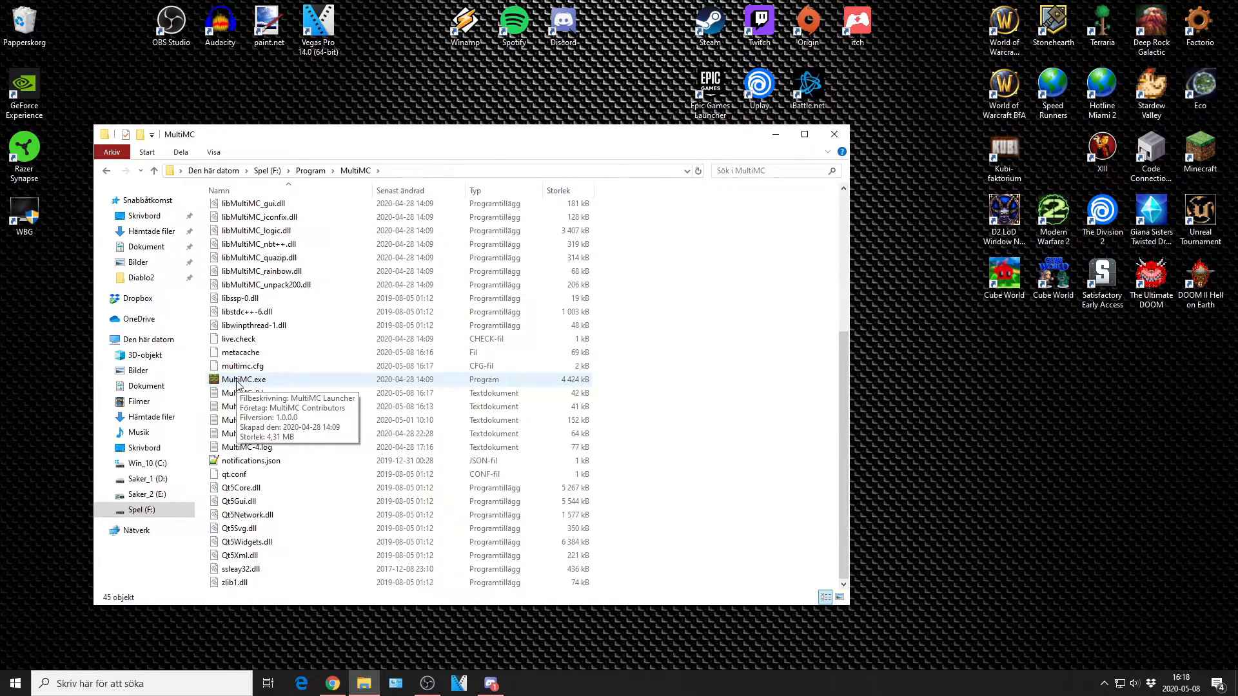
pyautogui.doubleClick(237, 382)
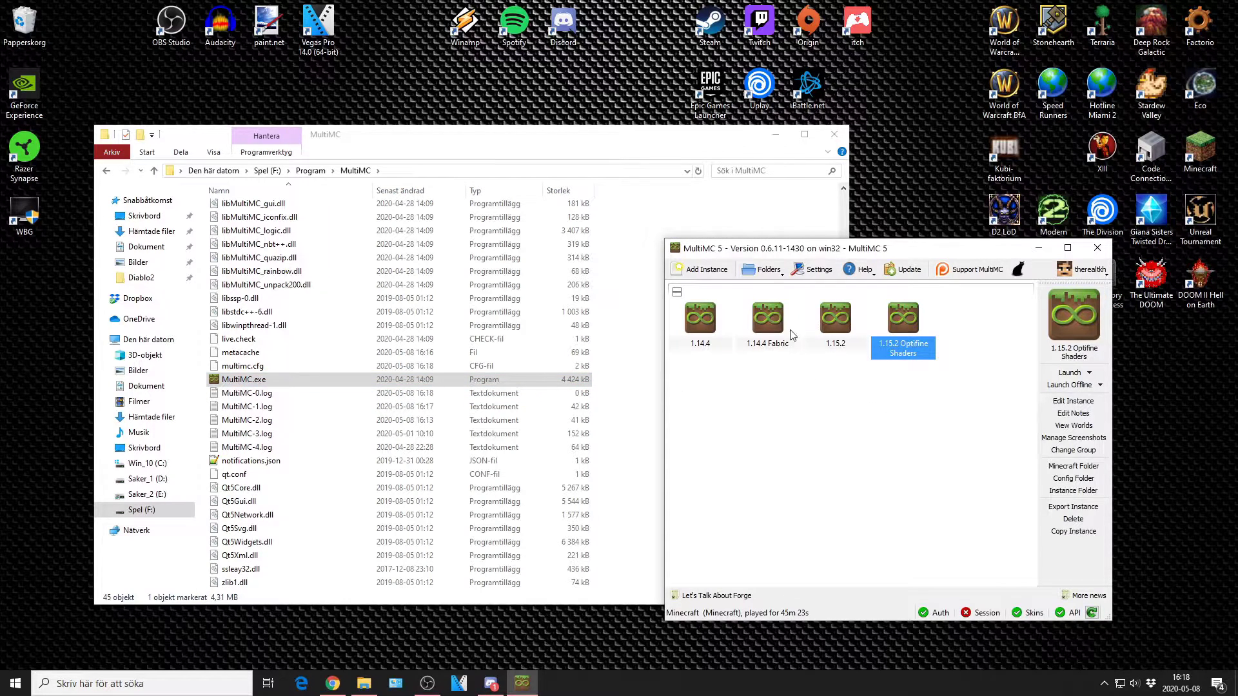
pyautogui.click(705, 269)
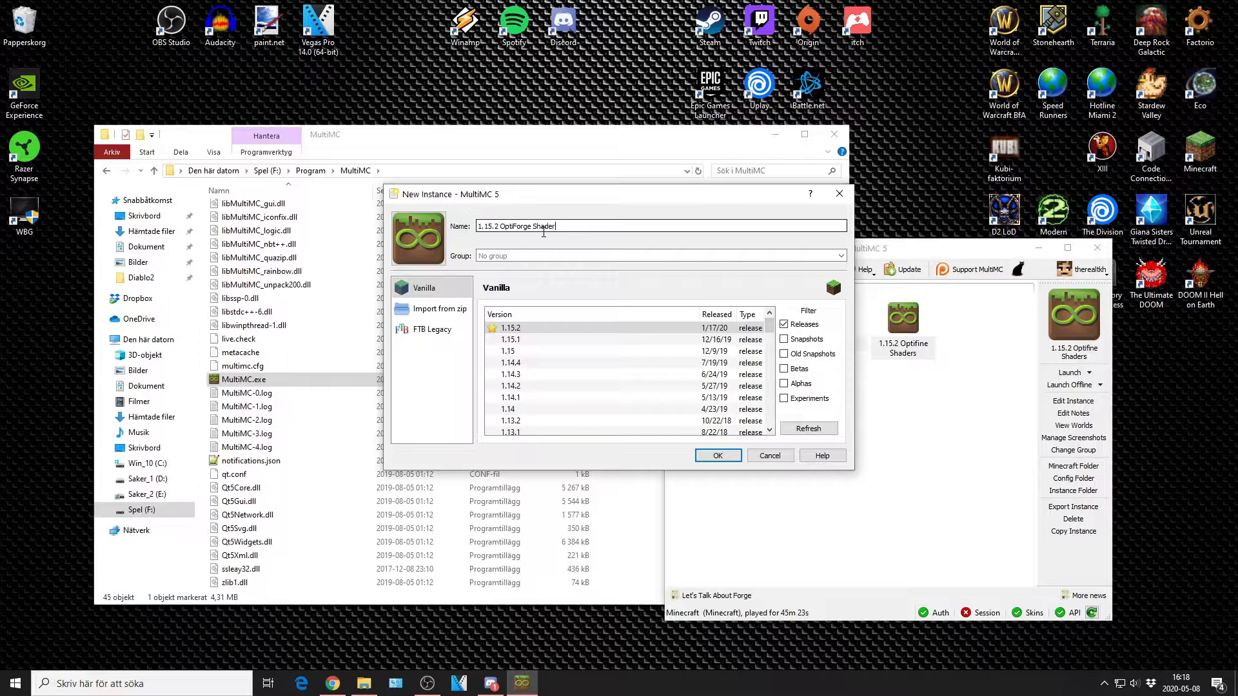
pyautogui.click(718, 456)
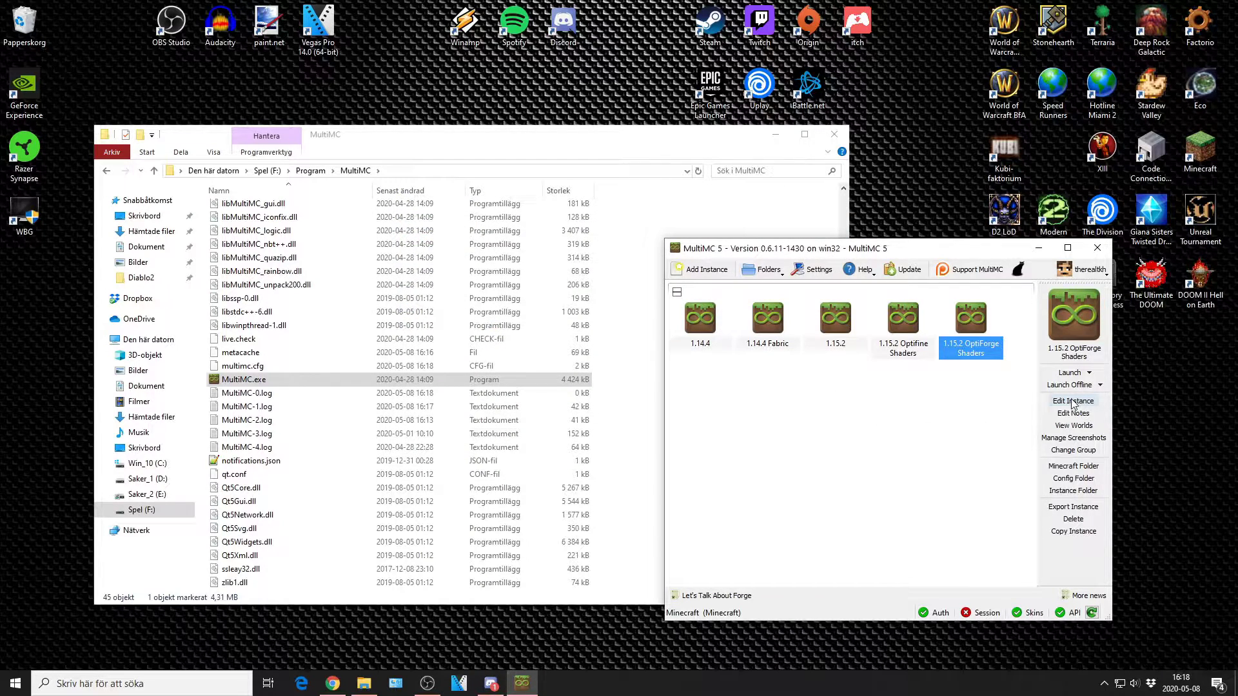
# Edit the 1.15.2 OptiForge Shaders instance and install Forge version 31.1.77 in it.
pyautogui.click(1072, 402)
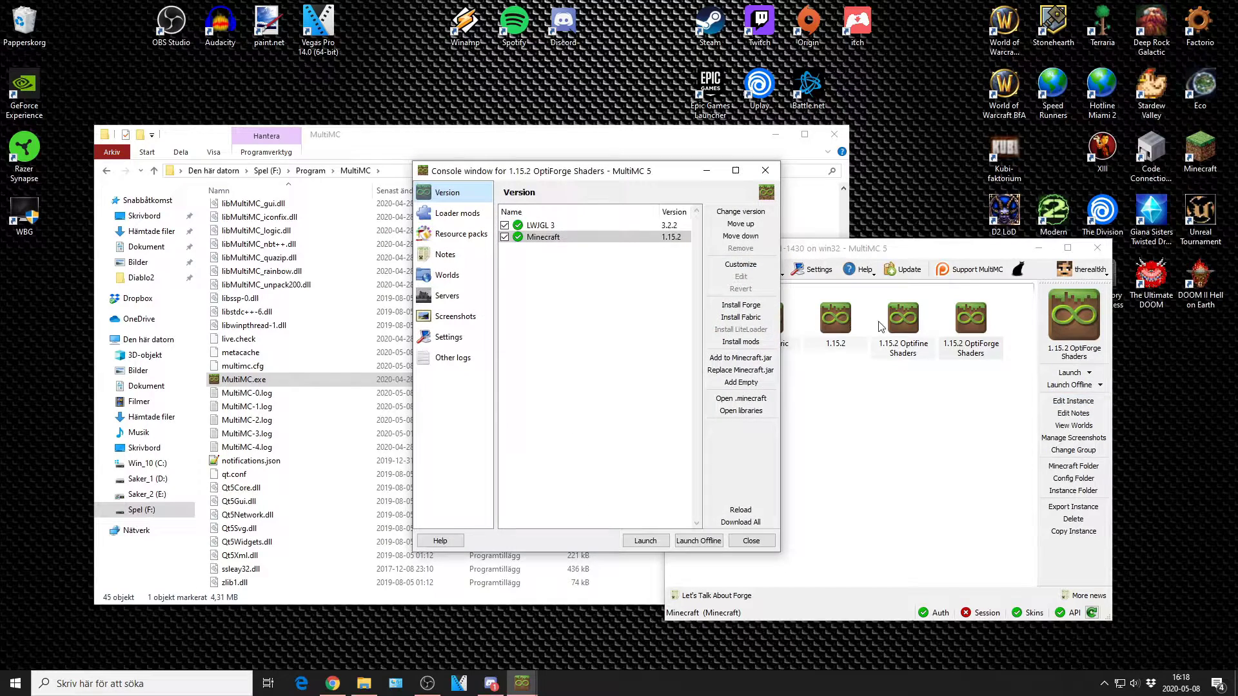
pyautogui.click(748, 307)
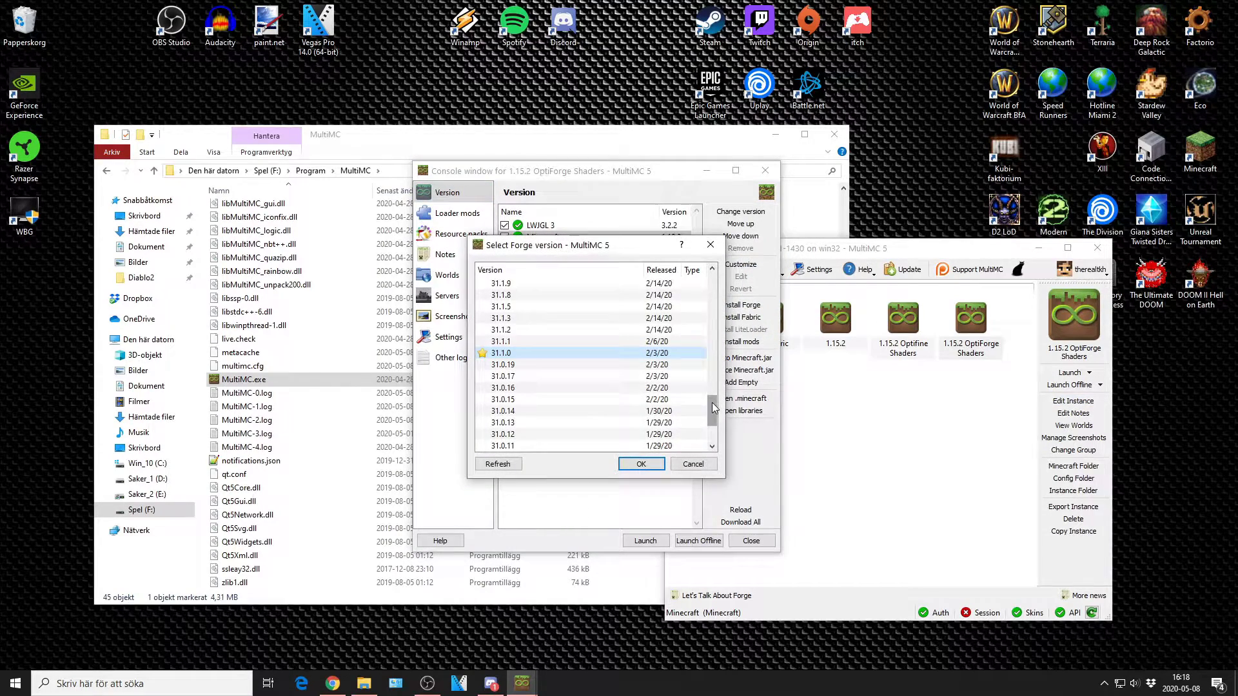
pyautogui.moveTo(713, 407); pyautogui.dragTo(713, 283)
pyautogui.click(522, 284)
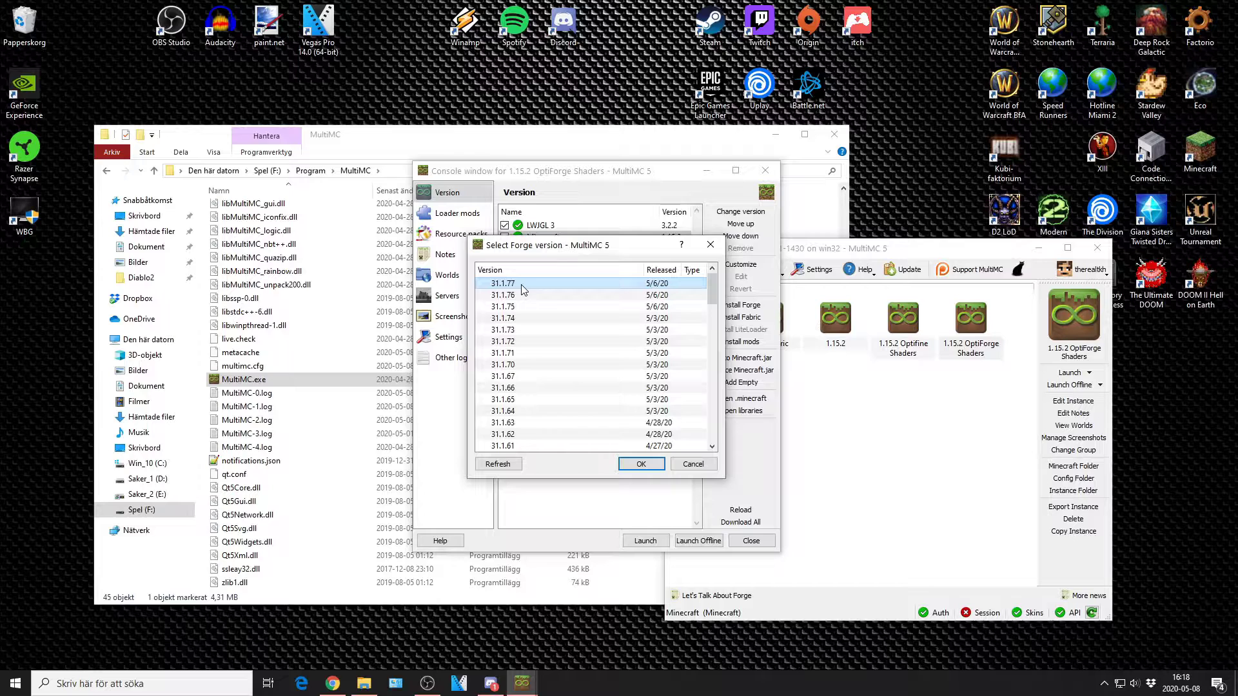
pyautogui.click(641, 465)
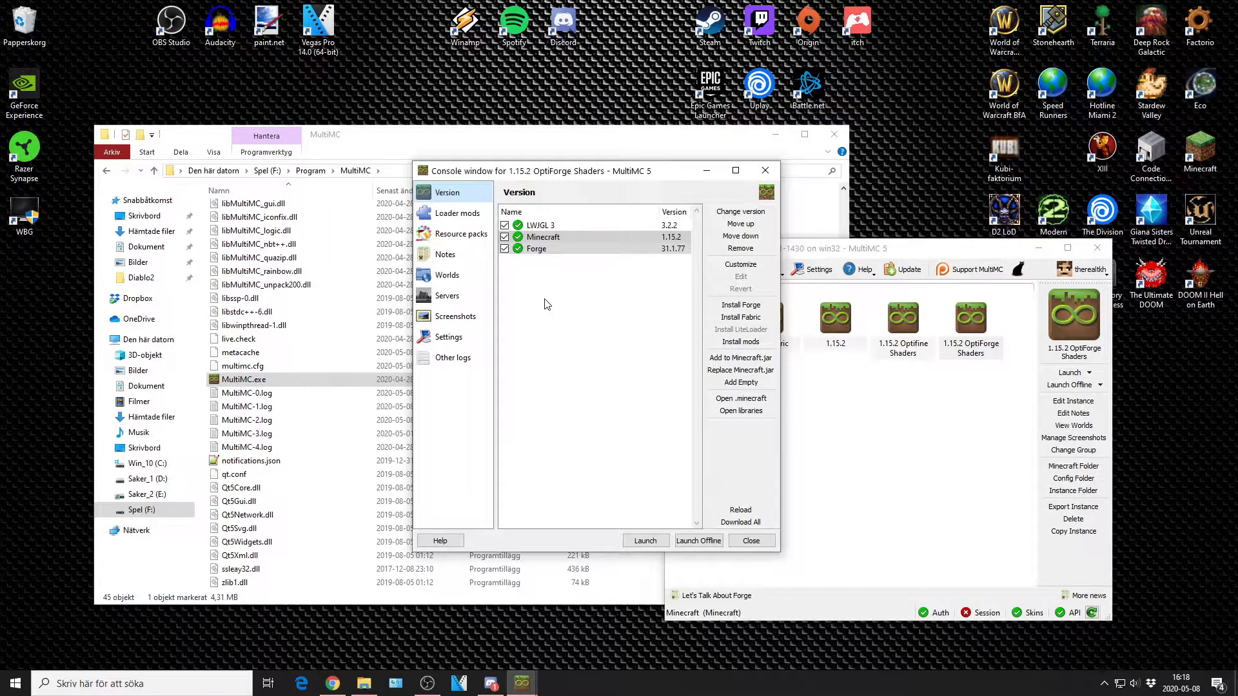
# Add MixinBootstrap-1.0.3.jar, OptiForge-MC1.15.2-0.1.17.jar and preview_OptiFine_1.15.2_HD_U_G1_pre16.jar from the Minecraft mods folder under Program as loader mods.
pyautogui.click(459, 214)
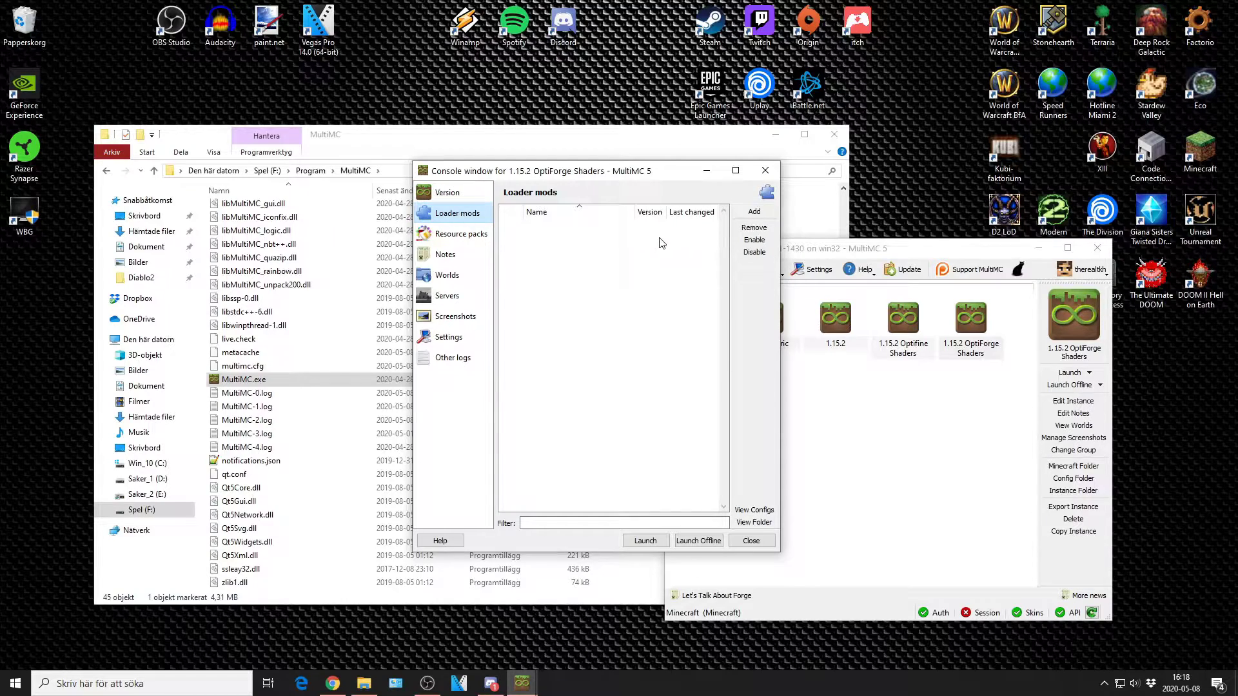
pyautogui.click(759, 215)
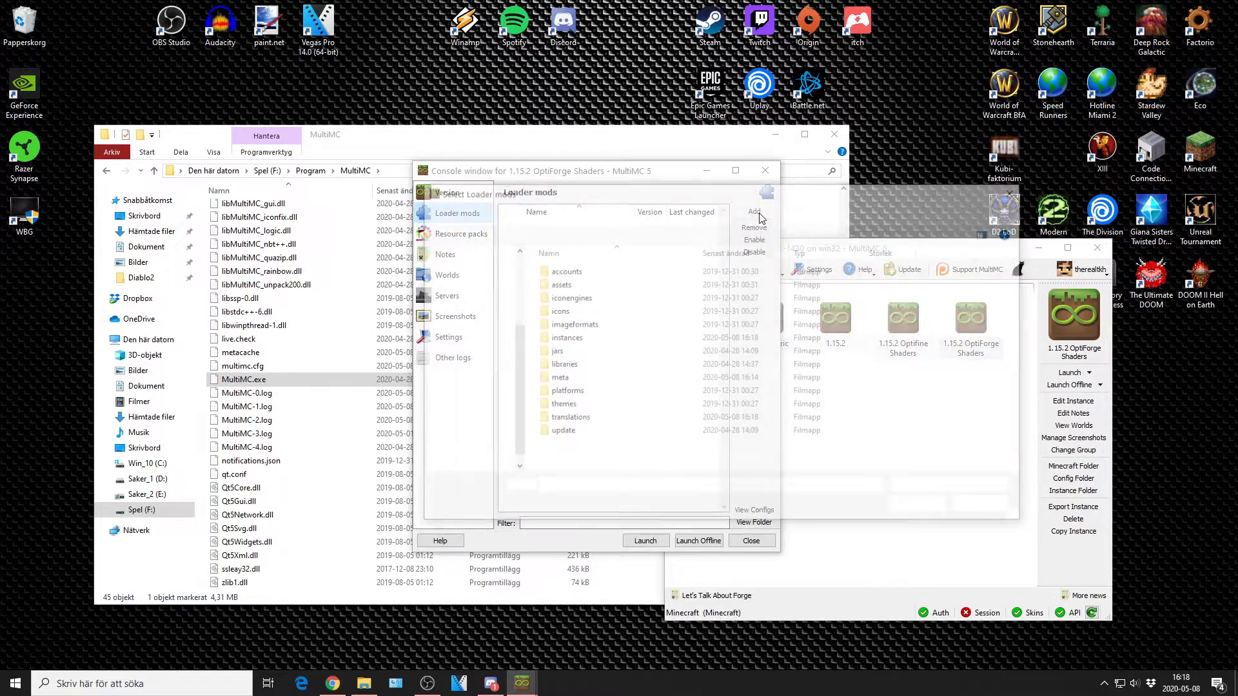
pyautogui.click(633, 211)
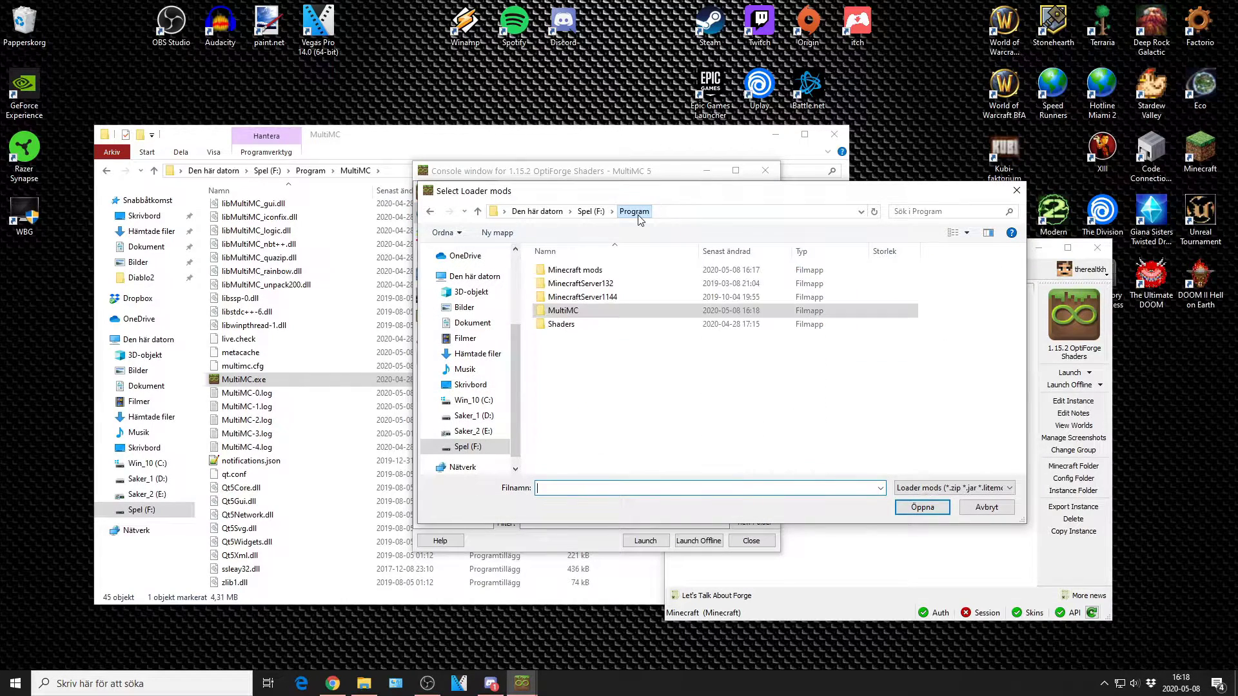
pyautogui.doubleClick(597, 271)
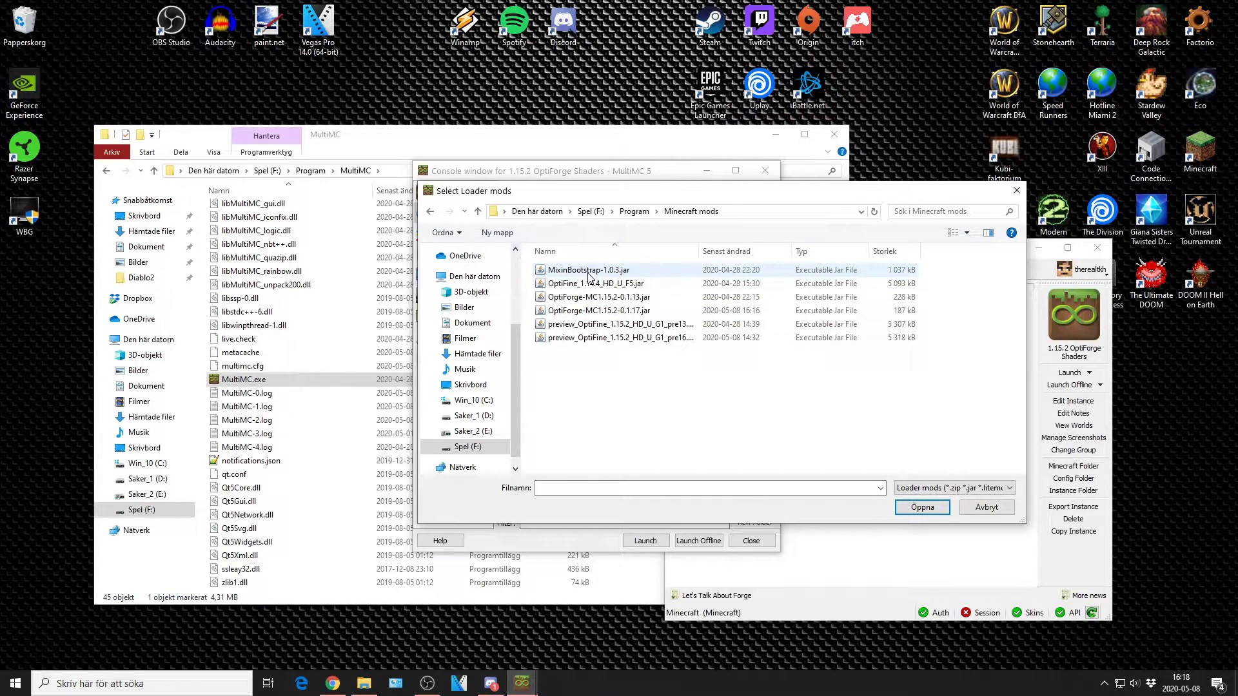
pyautogui.click(728, 269)
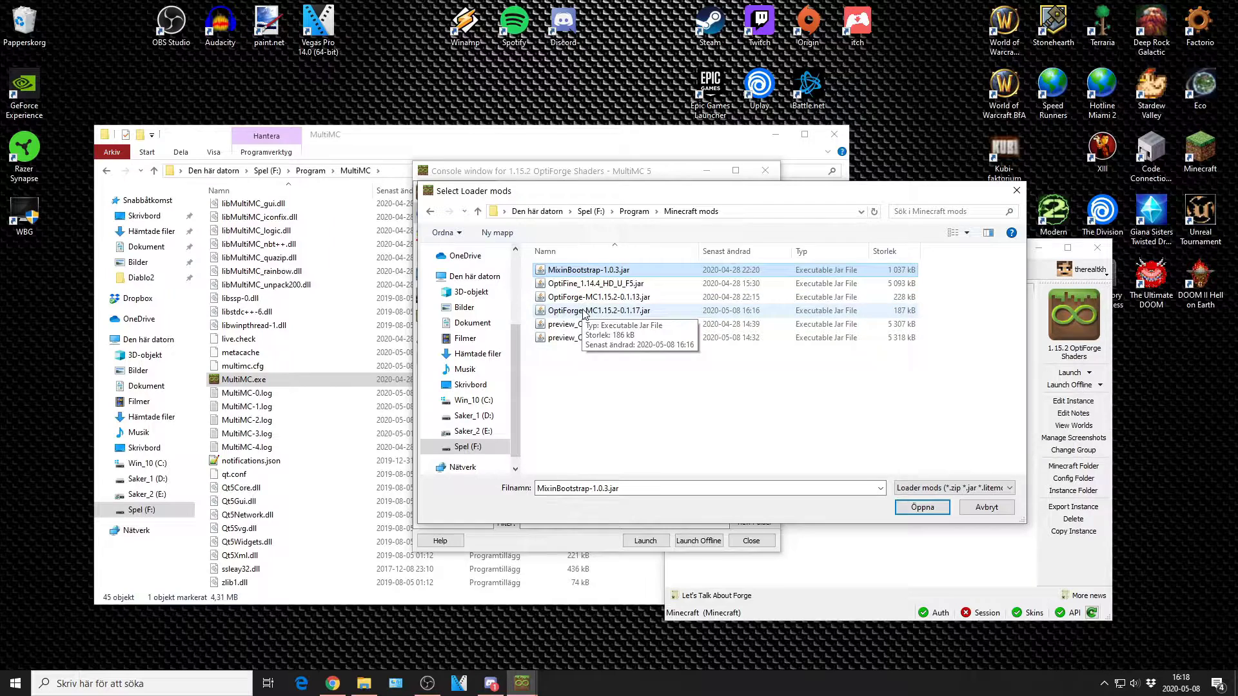
pyautogui.keyDown('ctrl'); pyautogui.click(664, 311); pyautogui.keyUp('ctrl')
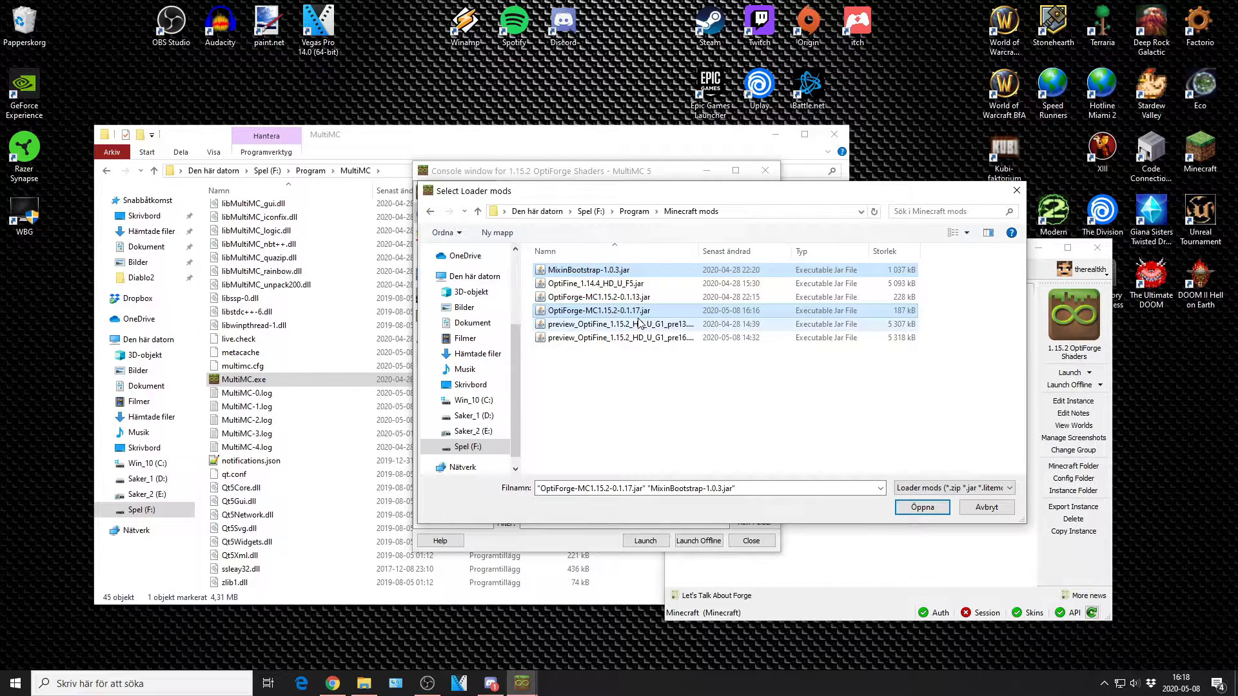
pyautogui.keyDown('ctrl'); pyautogui.click(610, 340); pyautogui.keyUp('ctrl')
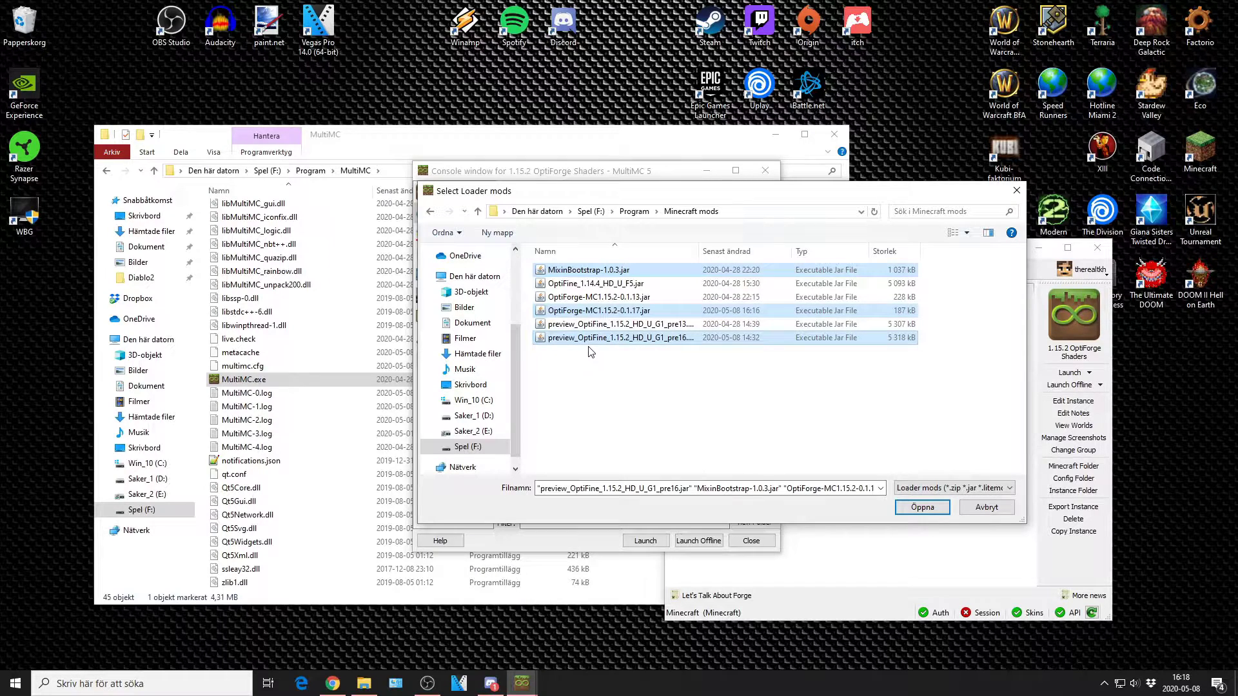
pyautogui.click(931, 512)
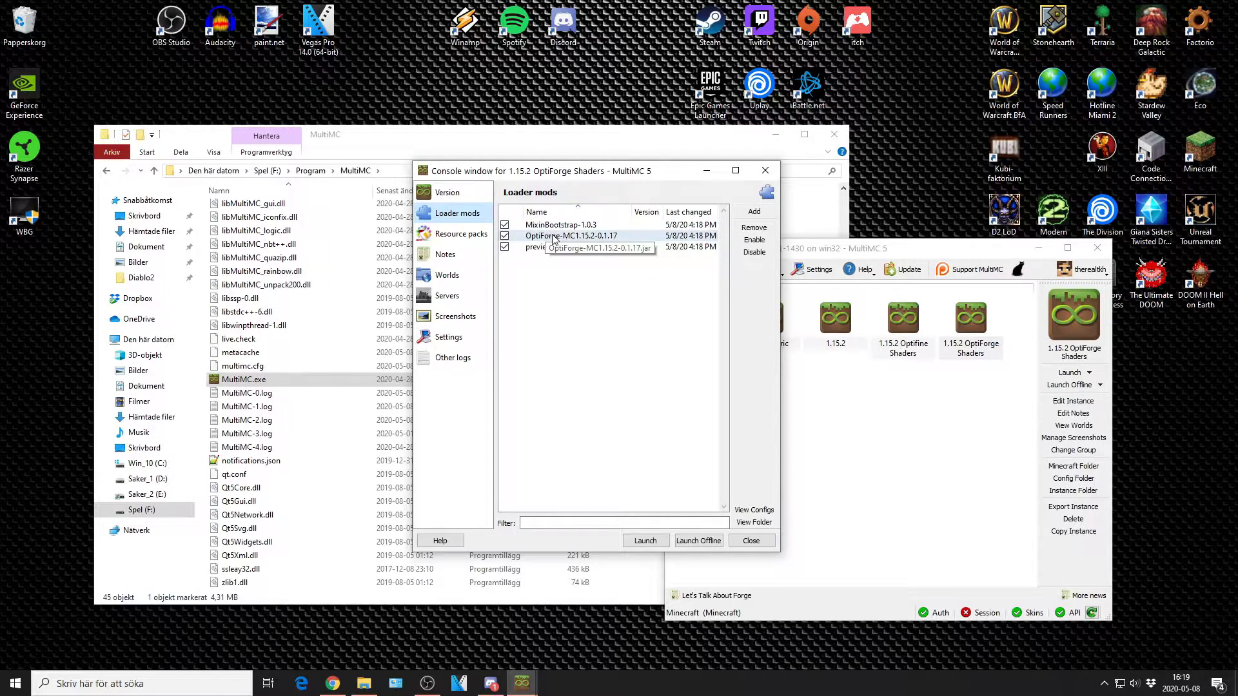
# Launch the instance in a maximized Minecraft window and set the GUI scale to 2 in the video settings.
pyautogui.click(638, 544)
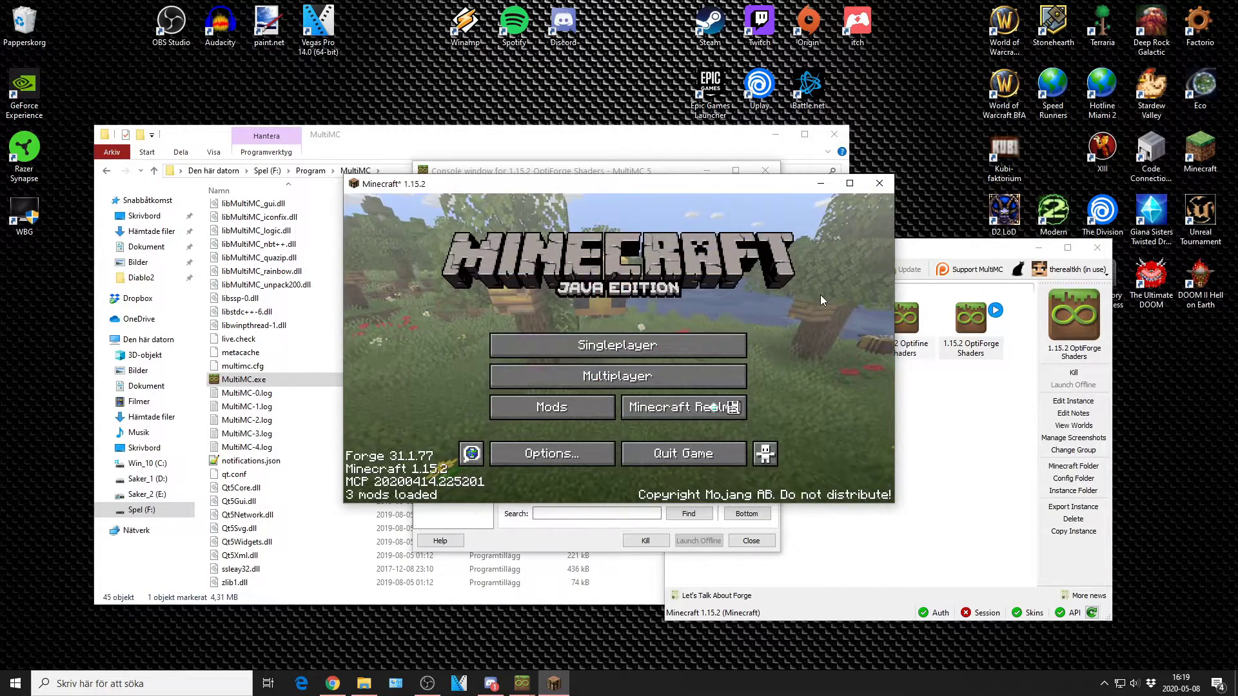
pyautogui.click(843, 185)
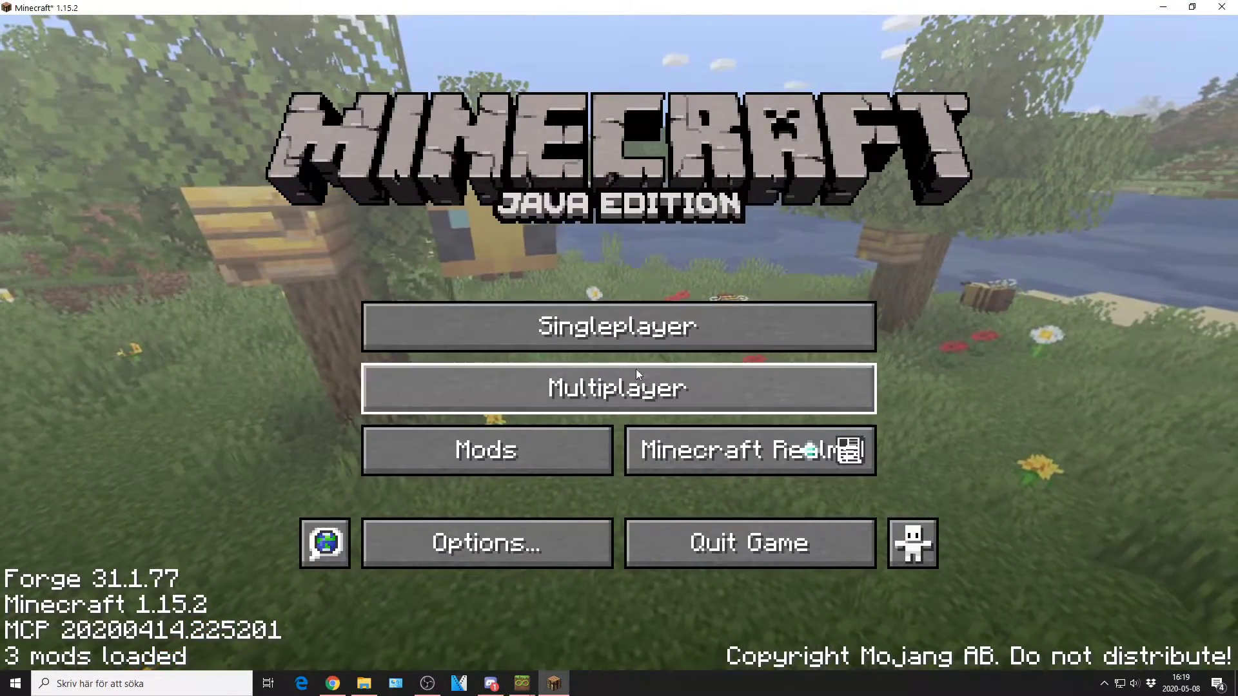
pyautogui.click(494, 559)
pyautogui.click(455, 329)
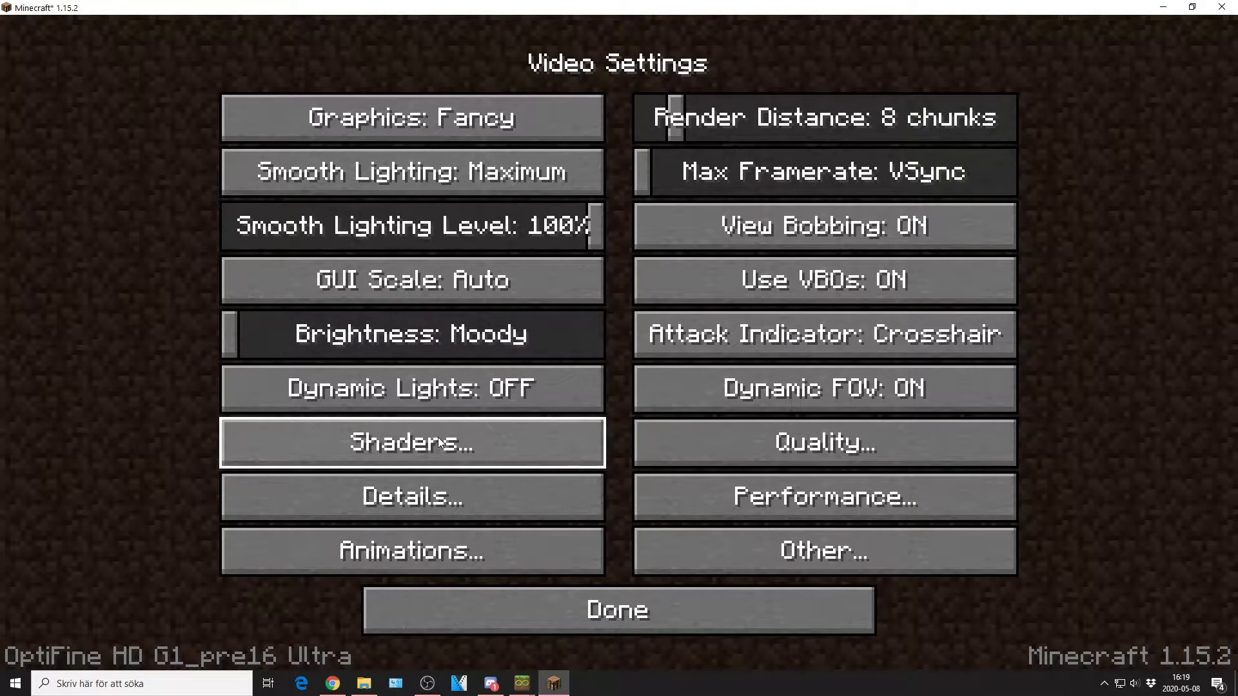
pyautogui.click(431, 287)
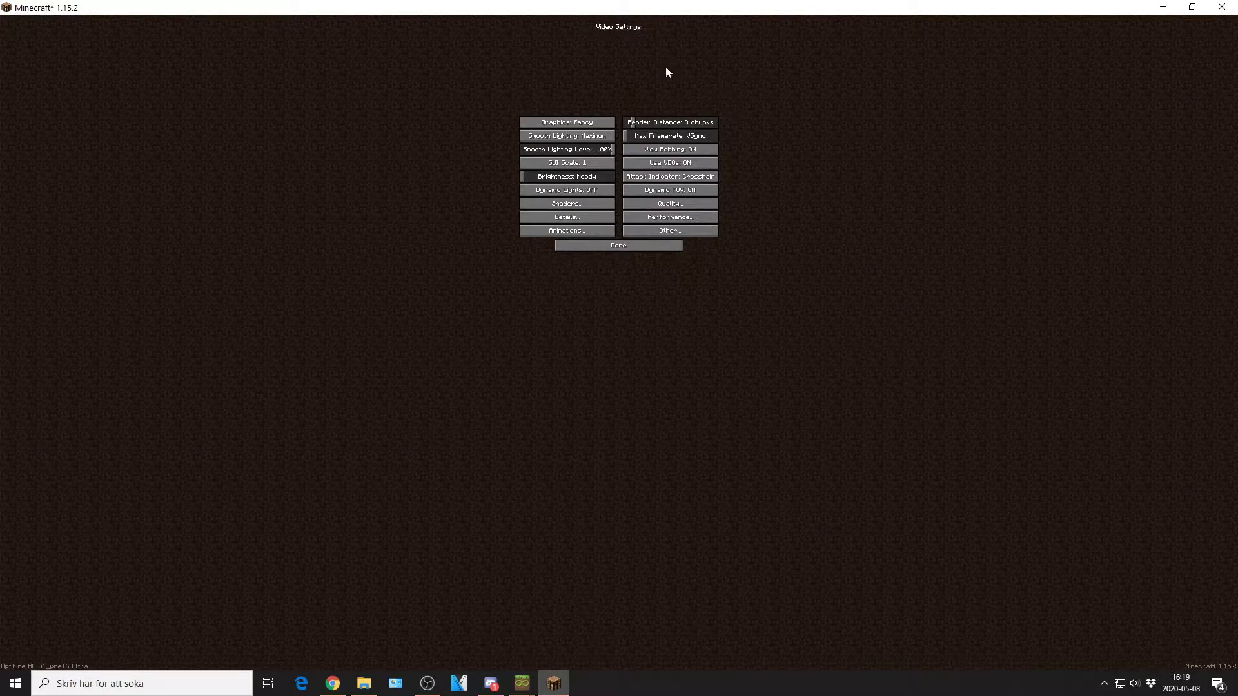
pyautogui.click(580, 164)
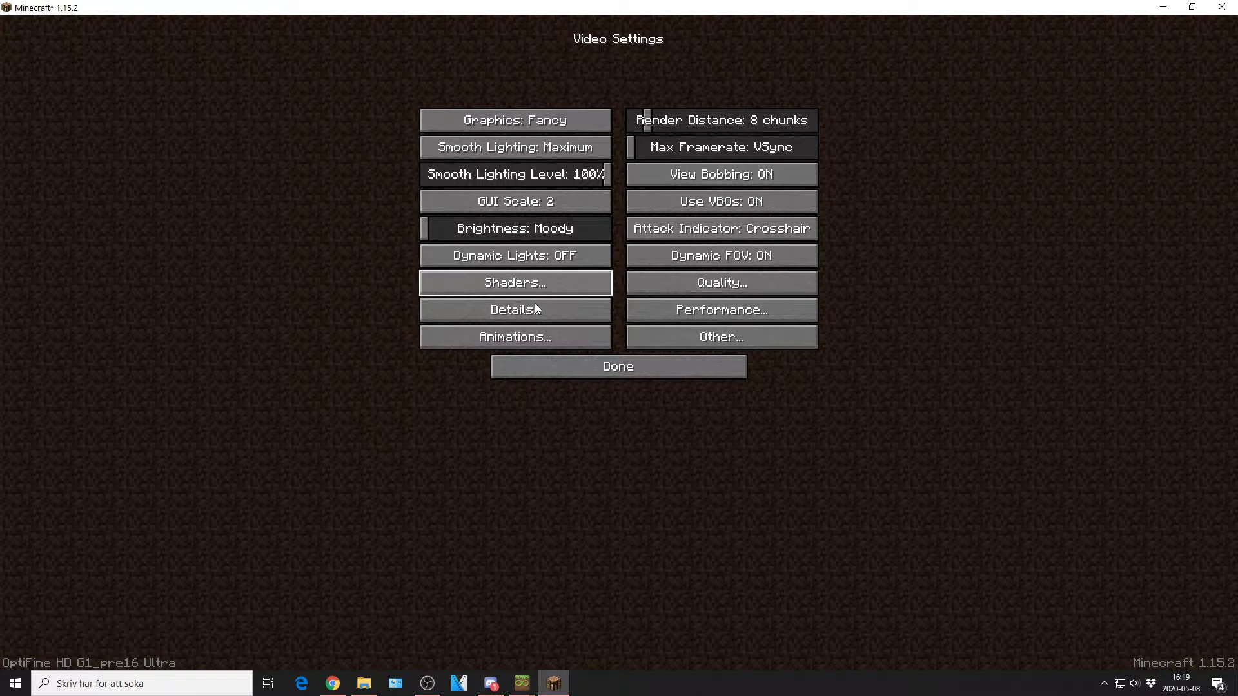
# Check the shader list and the instance's shaderpacks folder, and return to the title screen.
pyautogui.click(505, 283)
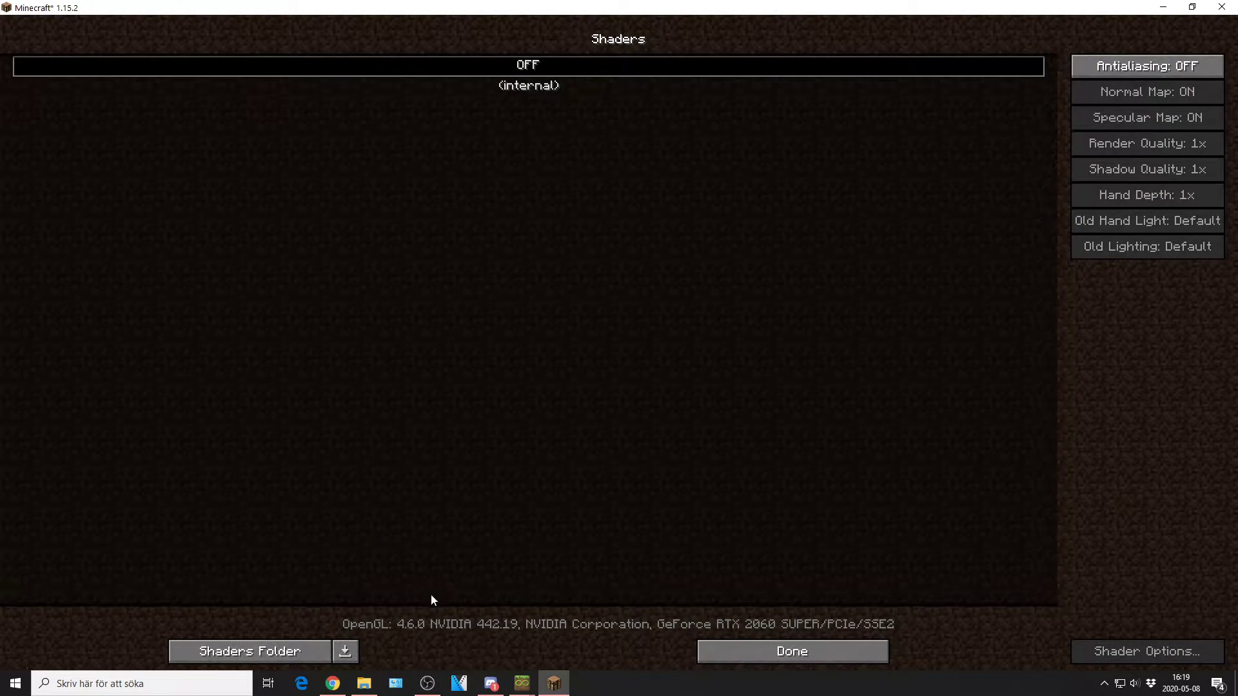
pyautogui.click(290, 653)
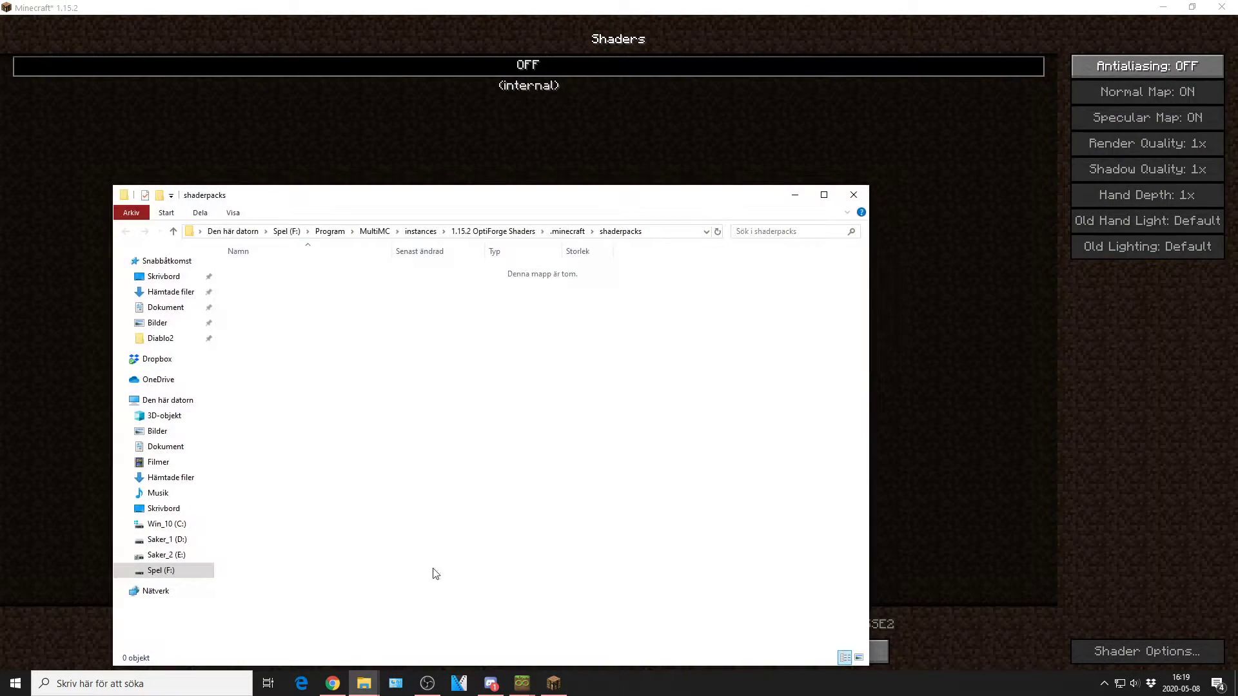
pyautogui.click(767, 6)
pyautogui.click(788, 648)
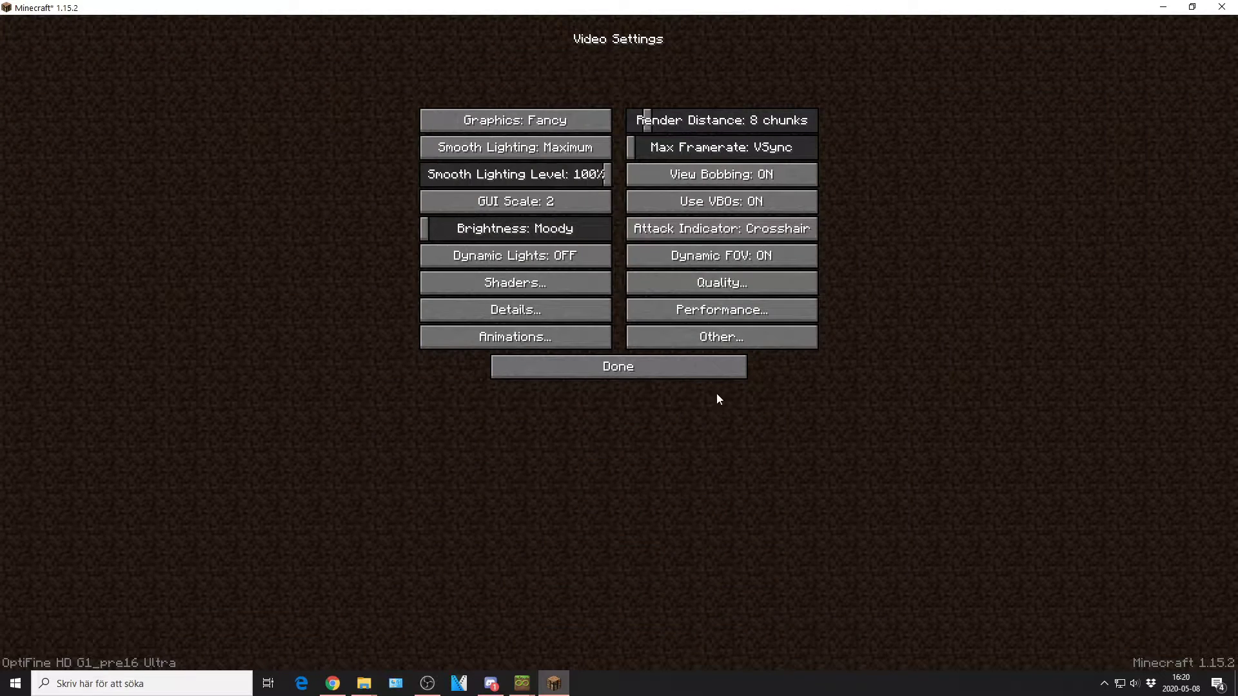
pyautogui.click(635, 361)
pyautogui.click(643, 355)
# Create a new singleplayer world named OptiForge Shader and enter it.
pyautogui.click(585, 244)
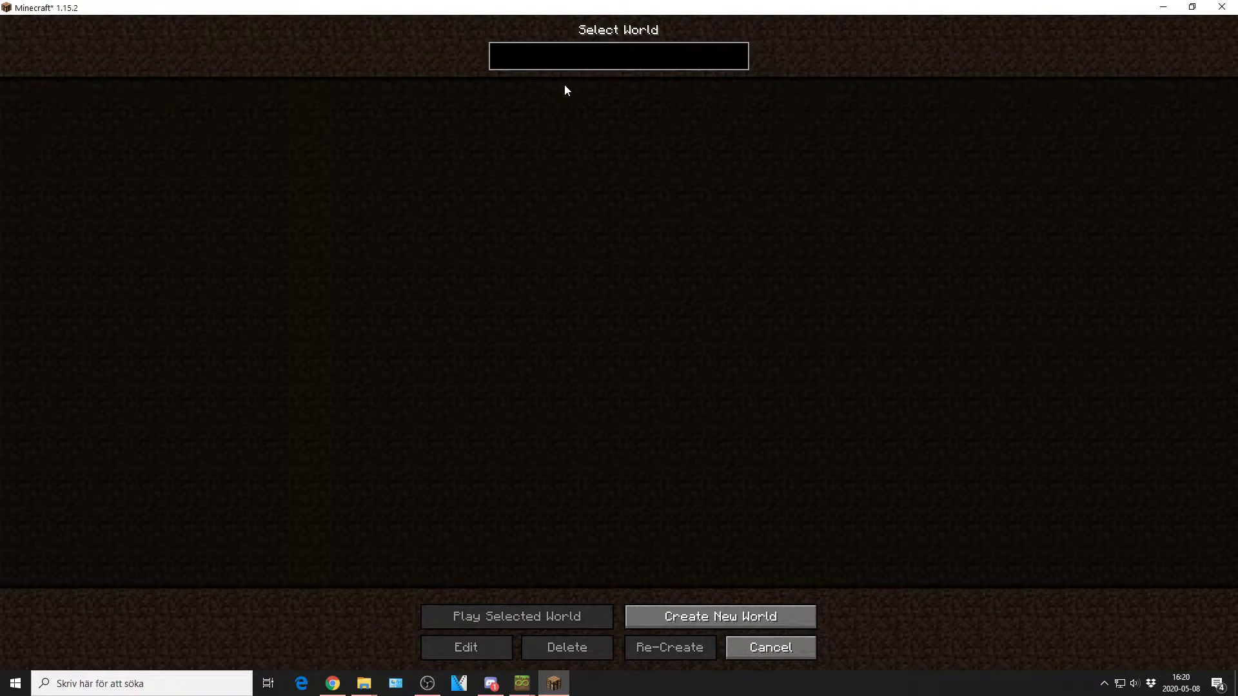
pyautogui.click(750, 619)
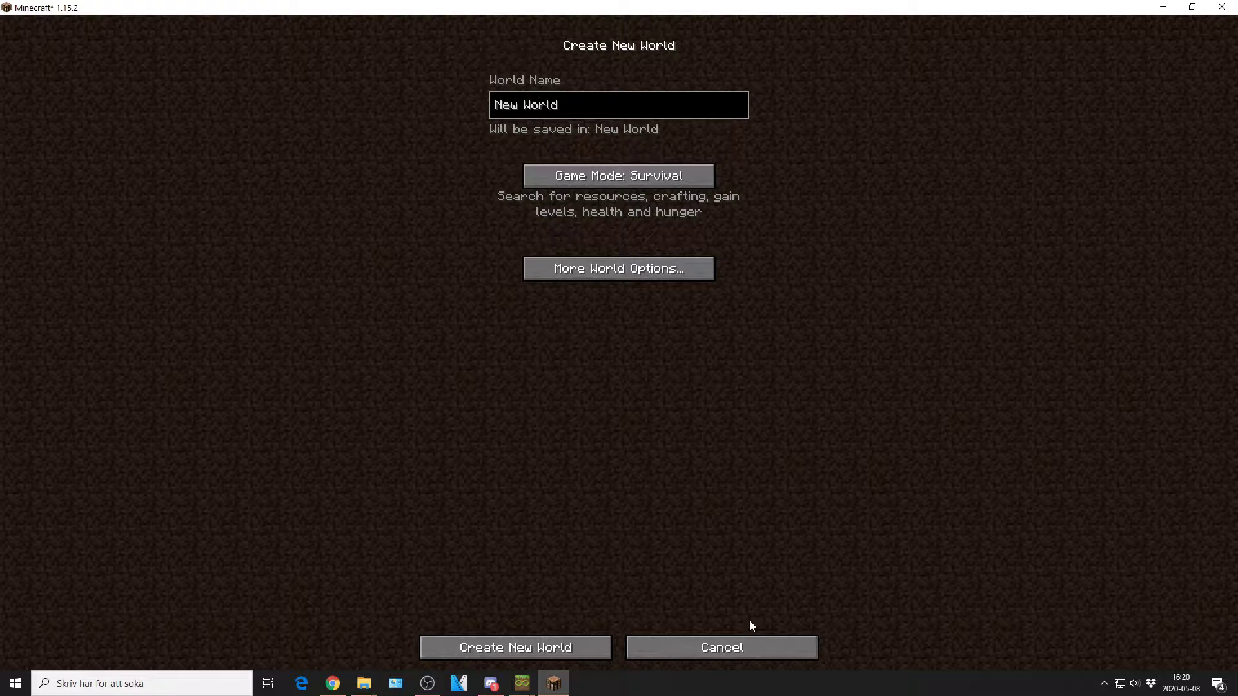
pyautogui.hotkey('ctrl', 'a')
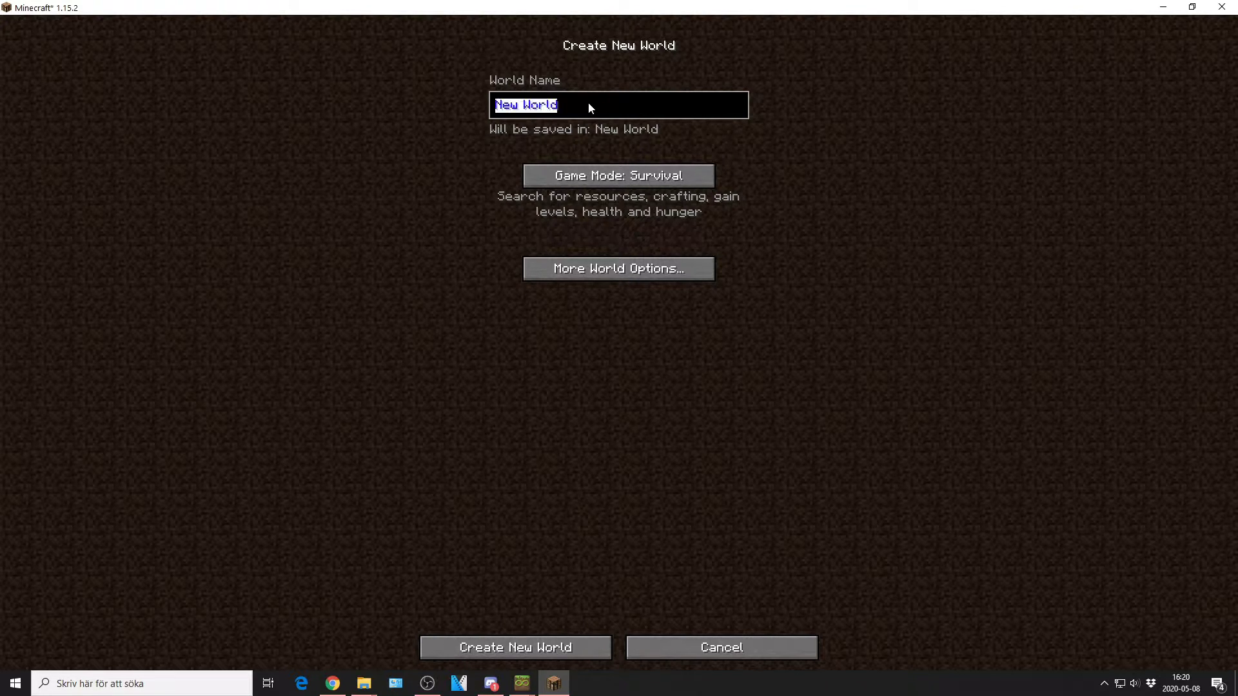
pyautogui.write('S')
pyautogui.press('BackSpace')
pyautogui.write('0p')
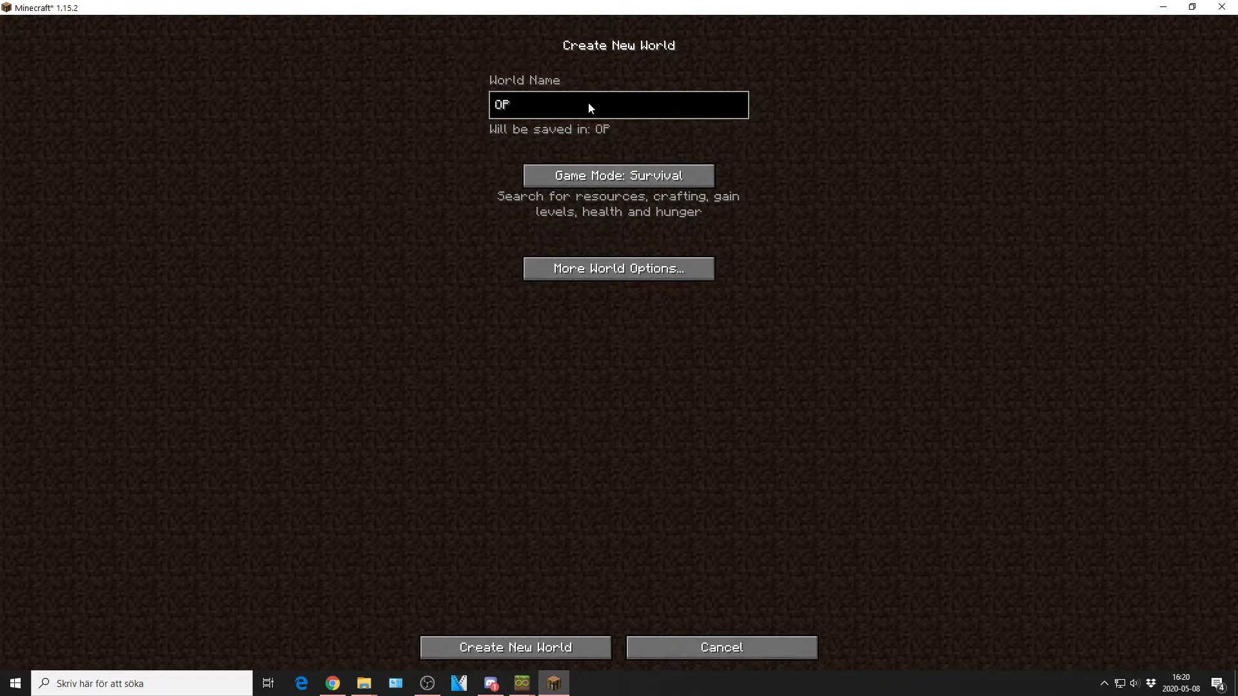
pyautogui.press('BackSpace')
pyautogui.write('ptiForge Shader')
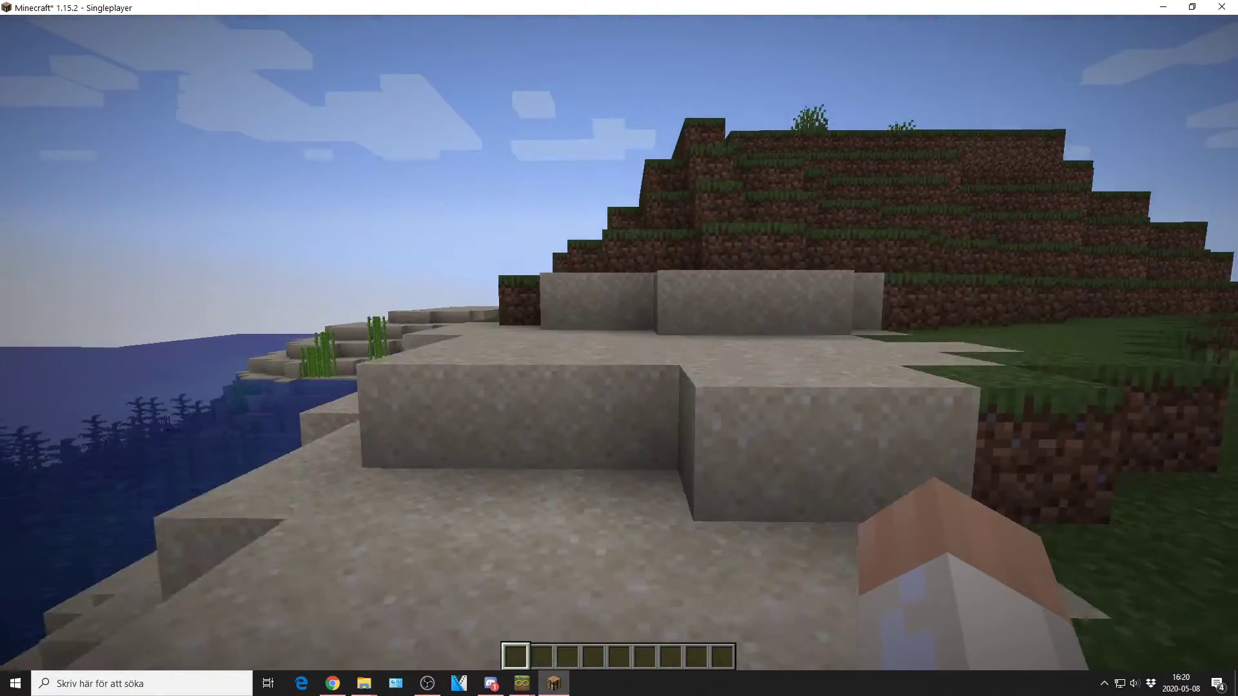
# Look around the new world across the water and open the game menu.
pyautogui.moveTo(617, 342)
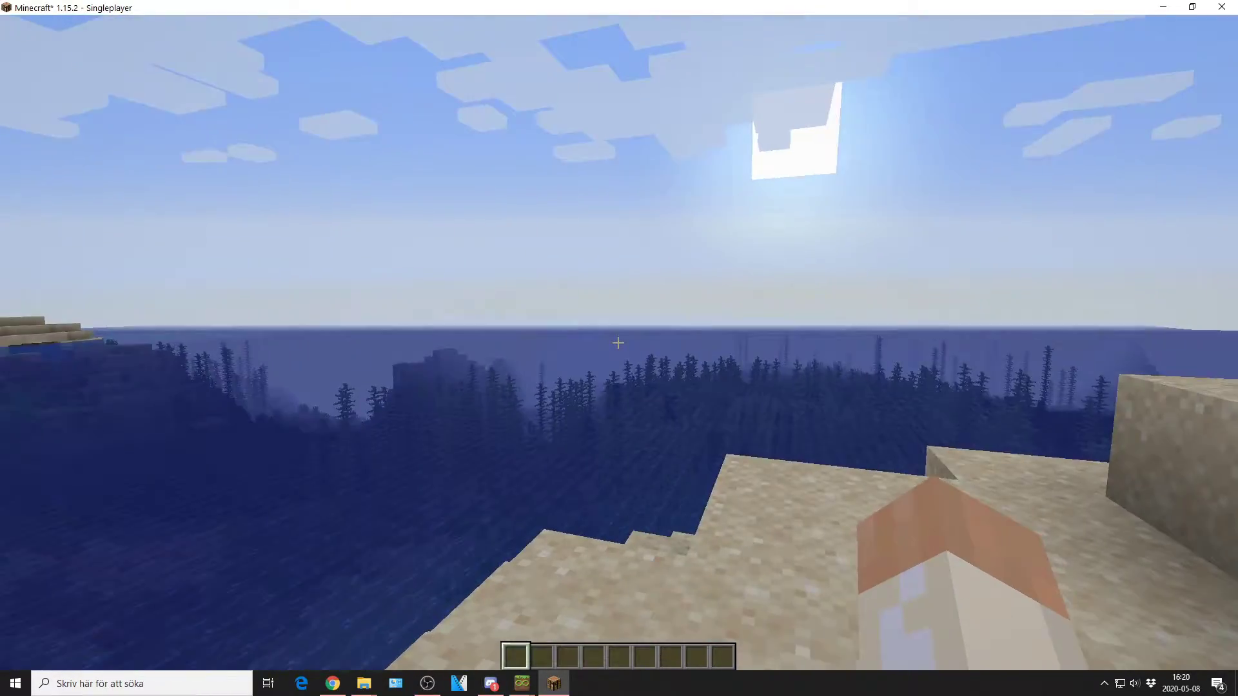
pyautogui.press('Escape')
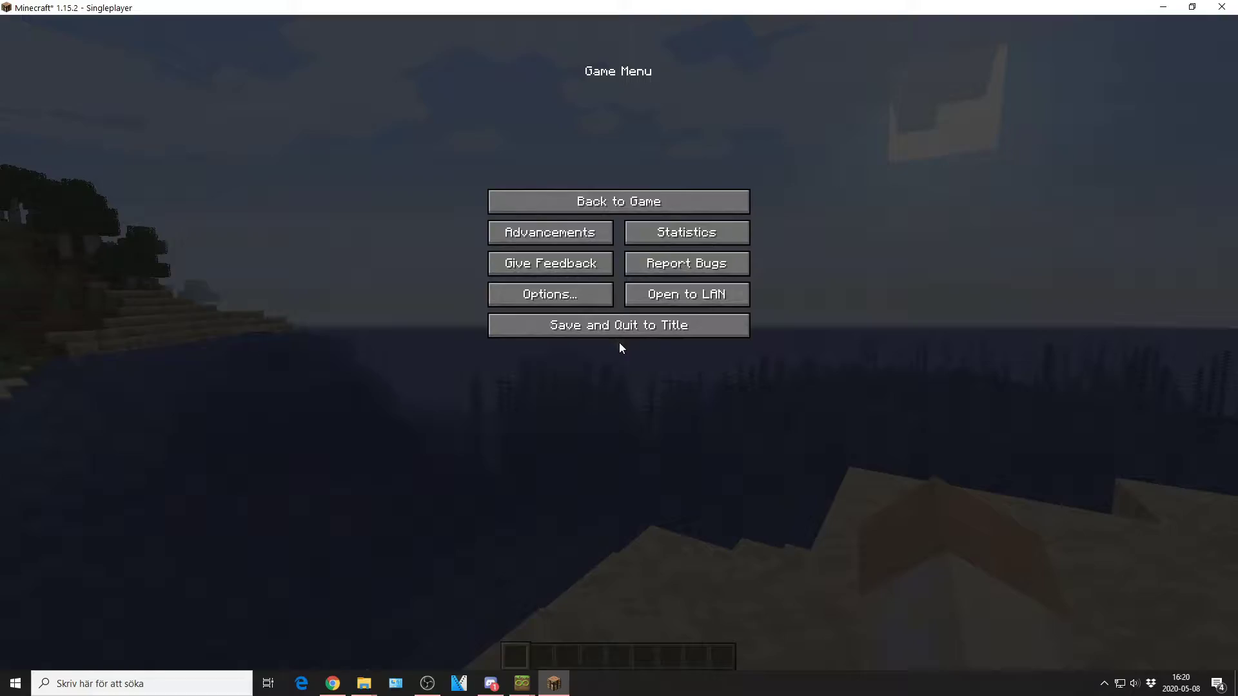
# Open the shader list from the video settings and bring the instance's shaderpacks folder window in front of it.
pyautogui.click(568, 299)
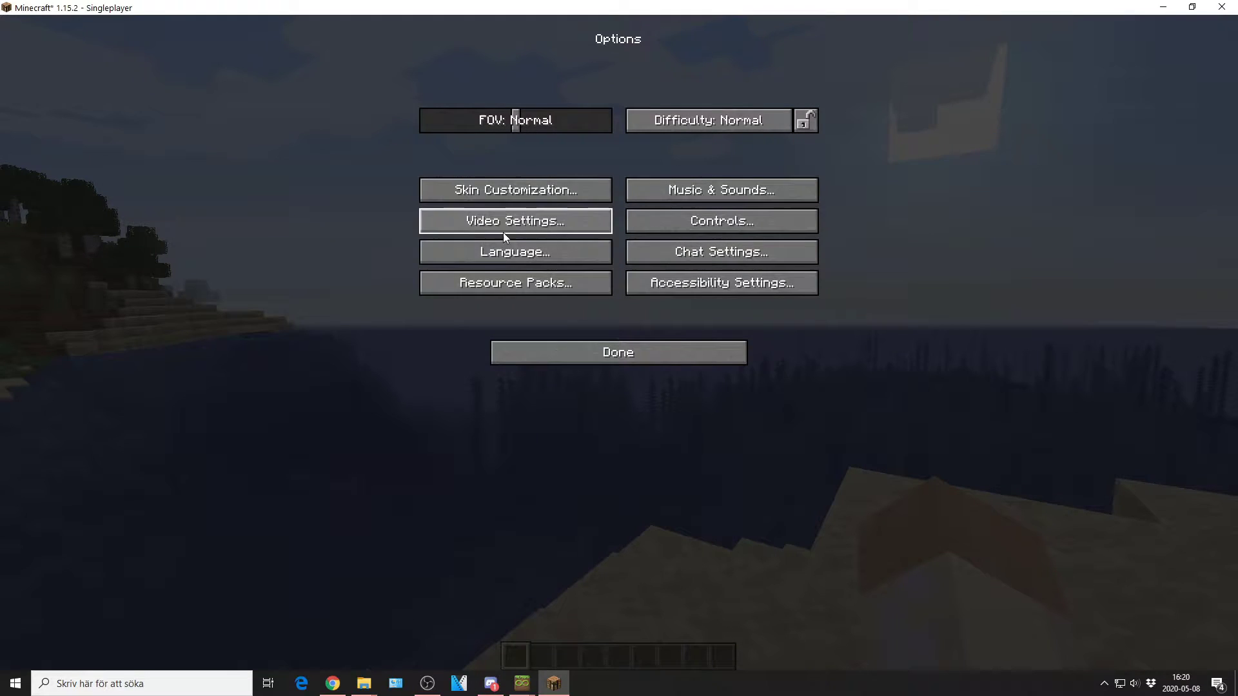
pyautogui.click(526, 225)
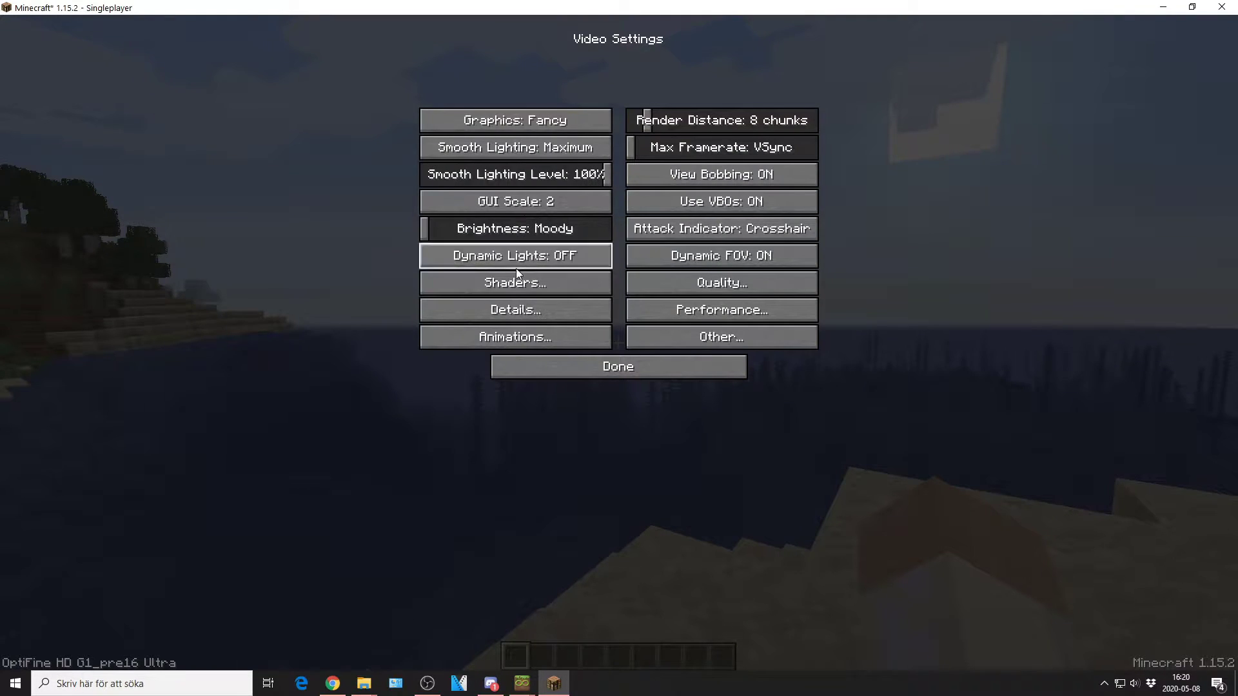
pyautogui.click(524, 284)
pyautogui.hotkey('alt', 'Tab')
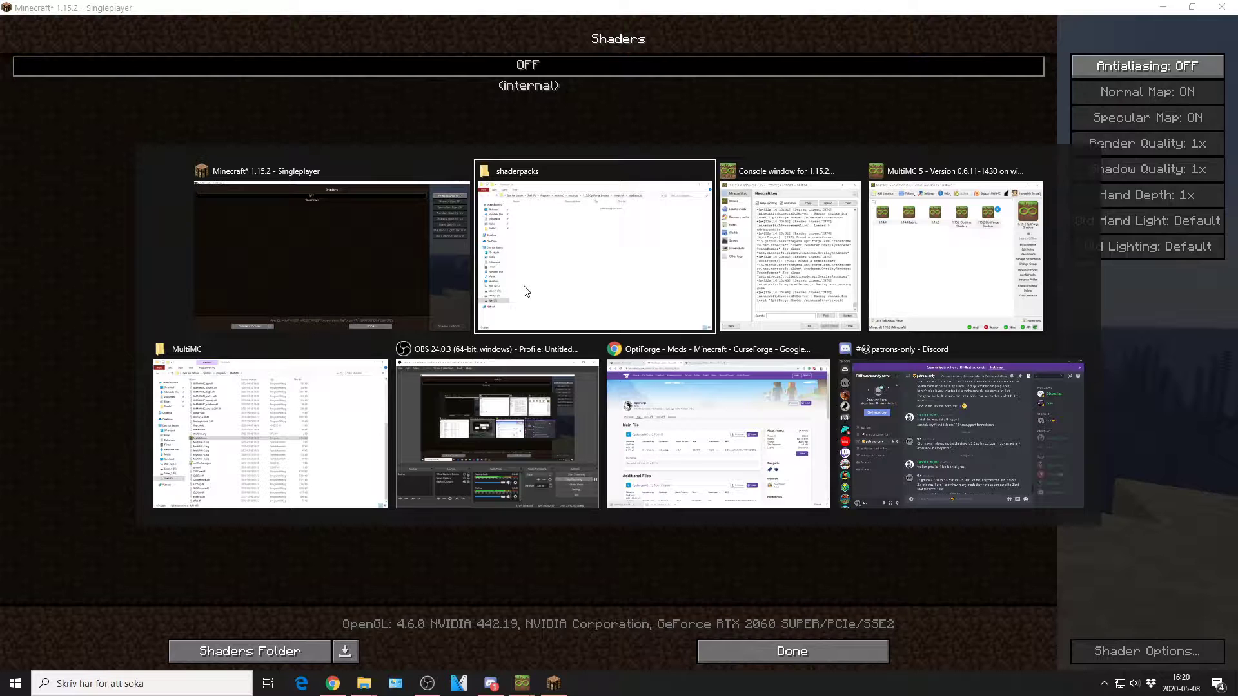
pyautogui.click(580, 243)
pyautogui.moveTo(624, 204); pyautogui.dragTo(858, 194)
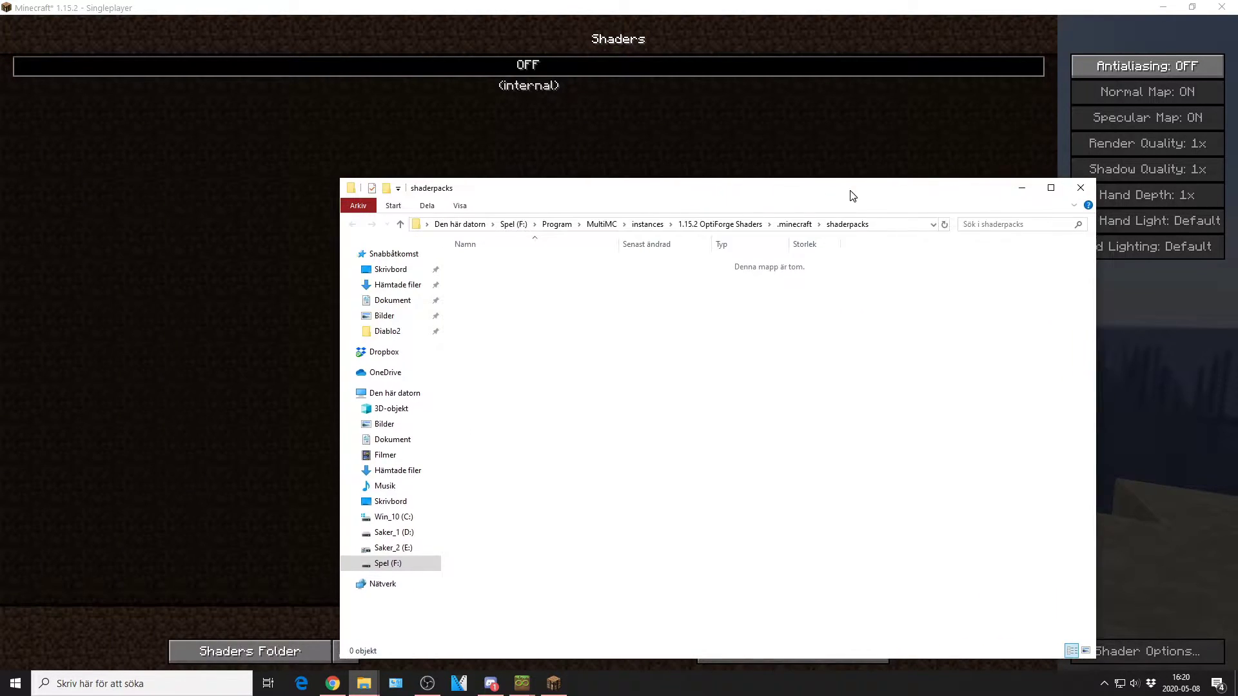
# Copy projectLUMA v1.32 and Sildurs Vibrant Shaders v1.27 High from the Program\Shaders folder into the instance's shaderpacks folder.
pyautogui.hotkey('alt', 'Tab')
pyautogui.click(319, 396)
pyautogui.hotkey('alt', 'Up')
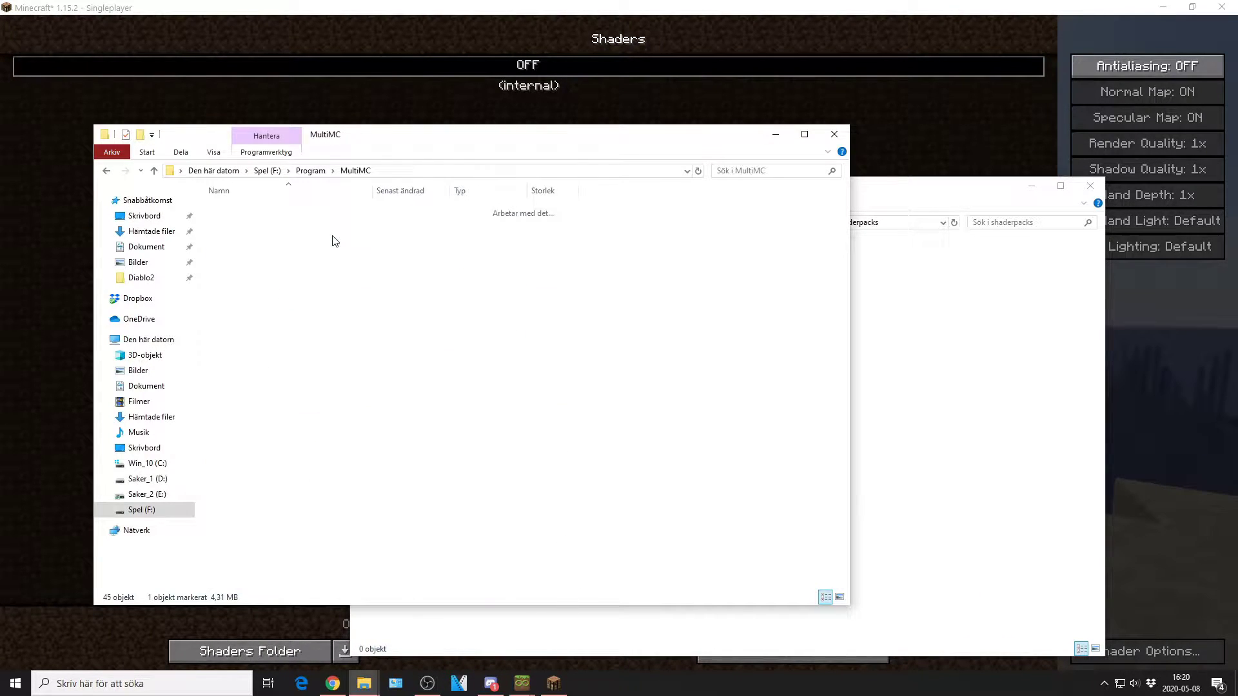
pyautogui.doubleClick(248, 267)
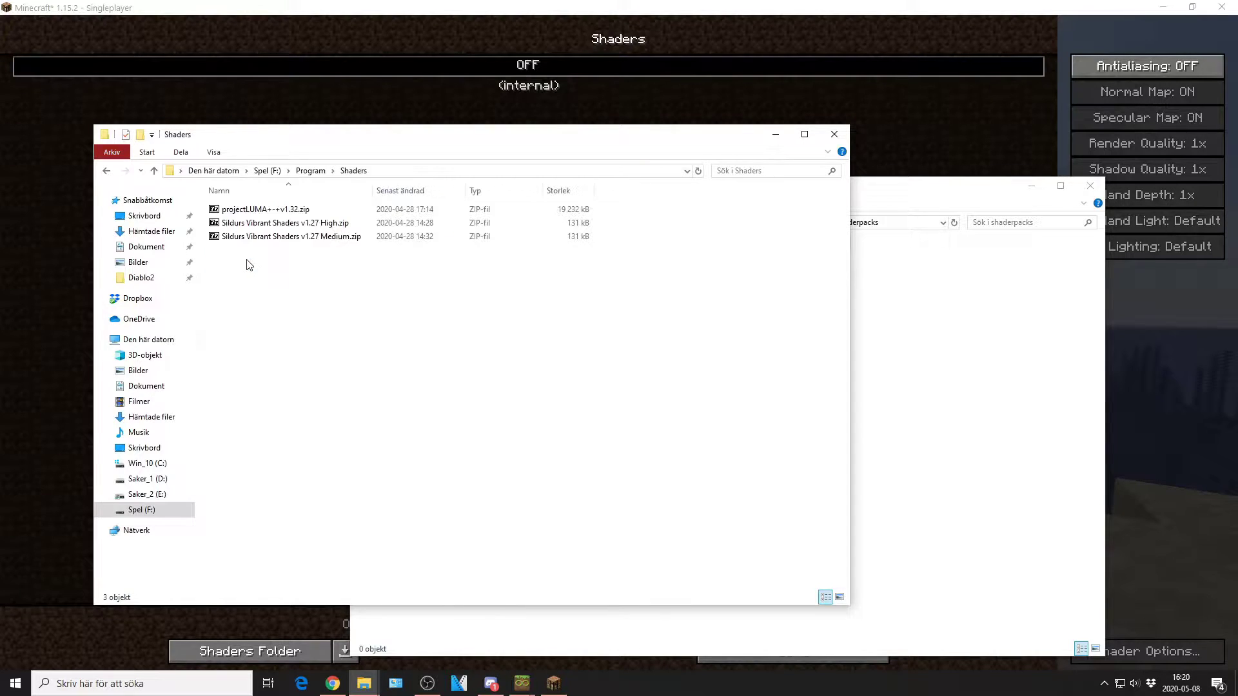
pyautogui.click(282, 213)
pyautogui.keyDown('ctrl'); pyautogui.click(312, 225); pyautogui.keyUp('ctrl')
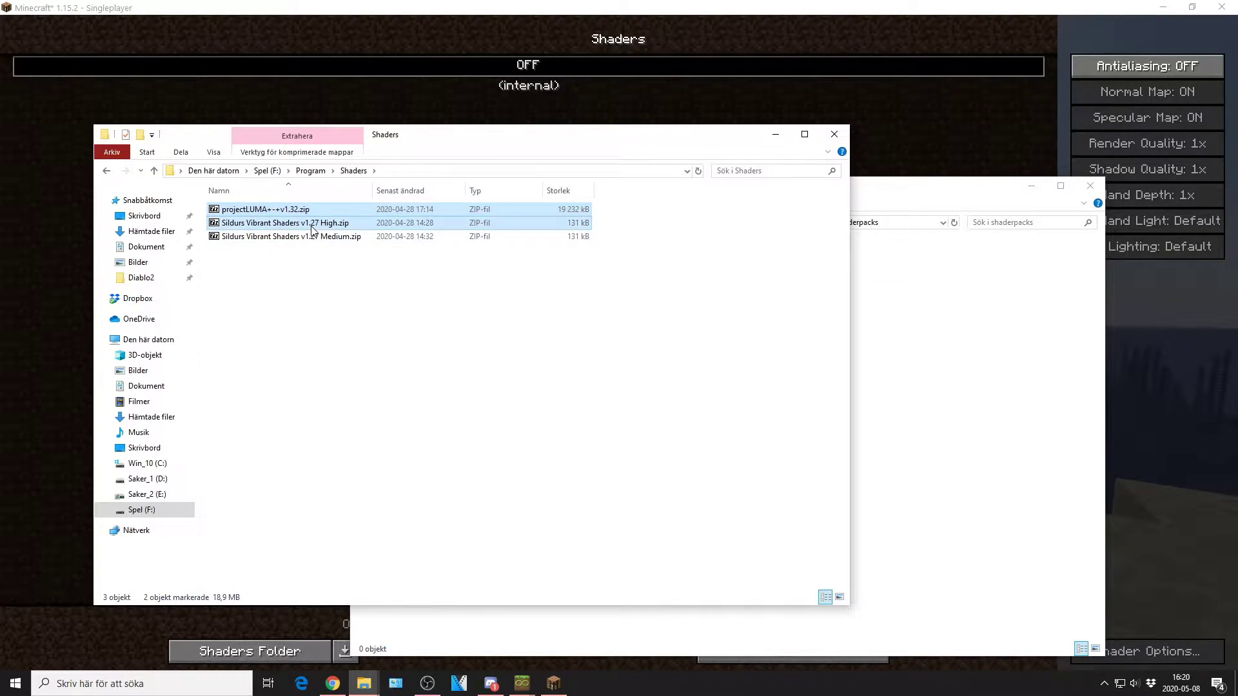
pyautogui.click(907, 359)
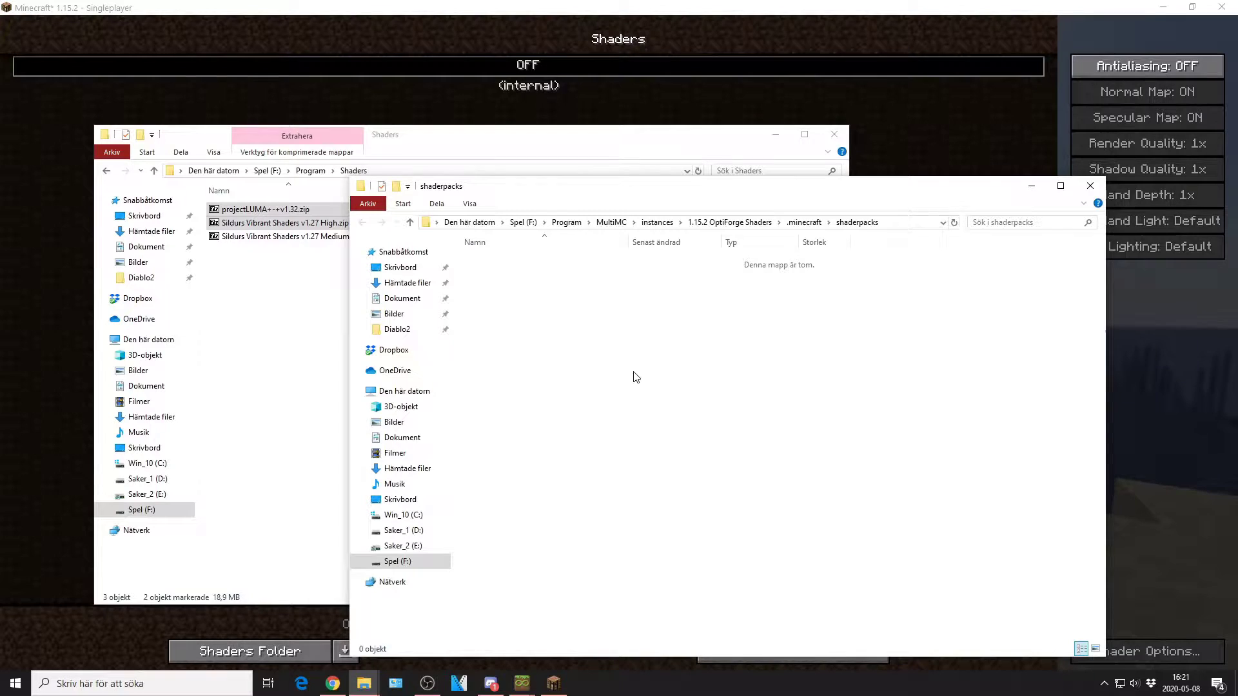
pyautogui.hotkey('ctrl', 'v')
# Apply the Sildurs Vibrant Shaders v1.27 High pack in Minecraft and return to the world.
pyautogui.click(547, 110)
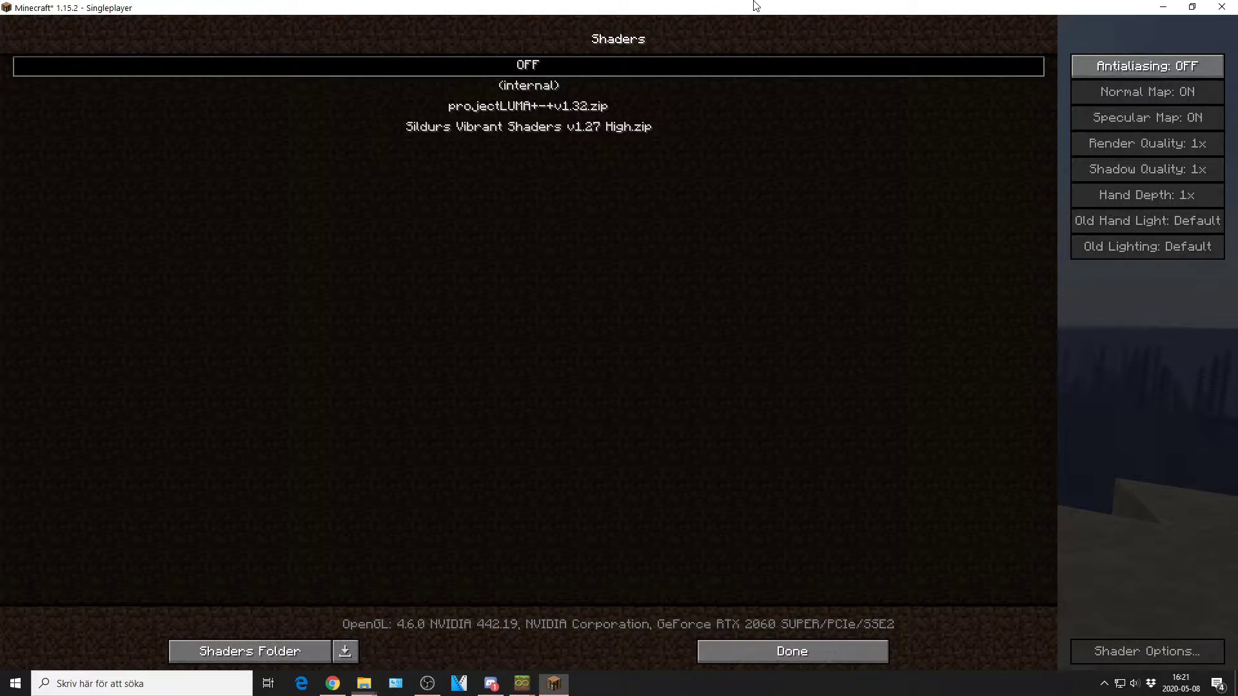
pyautogui.click(491, 129)
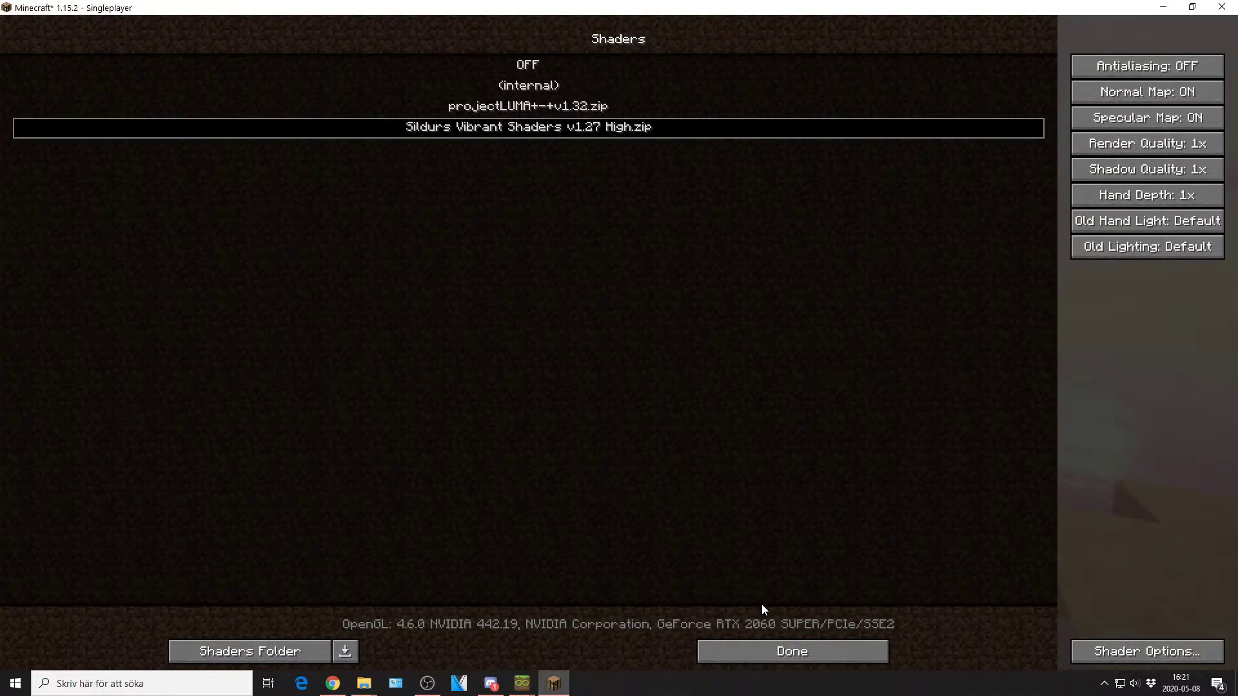
pyautogui.click(803, 650)
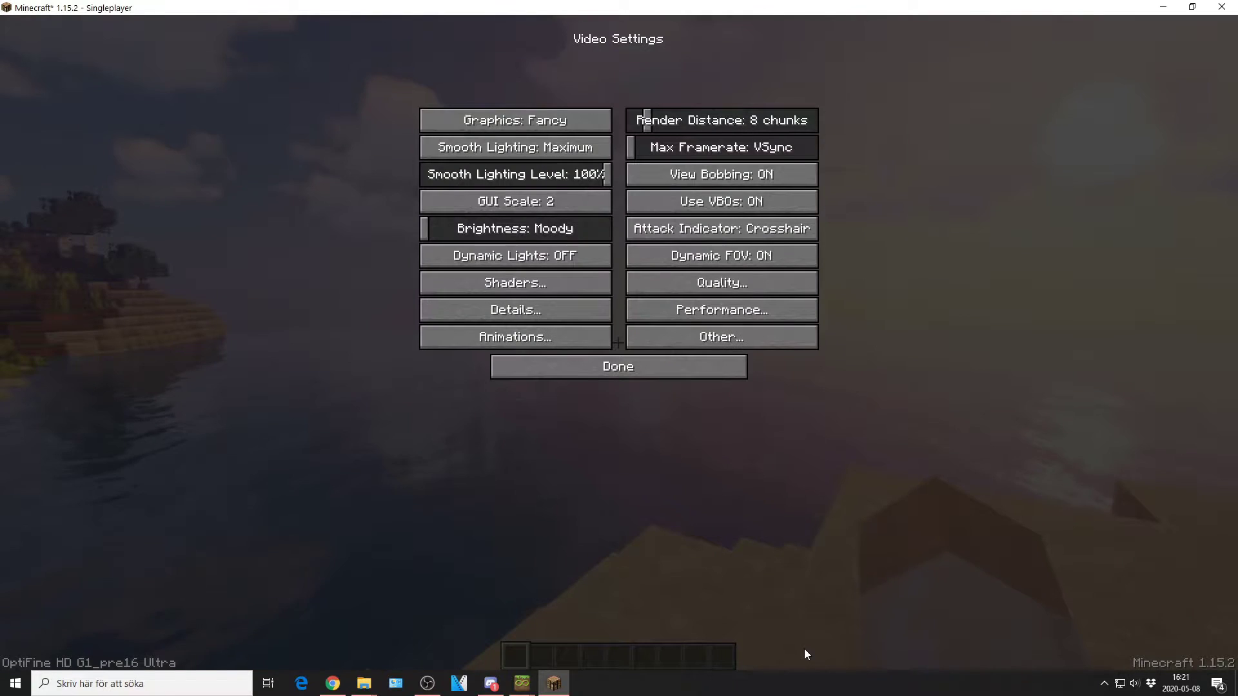
pyautogui.click(618, 372)
pyautogui.click(593, 354)
pyautogui.click(613, 201)
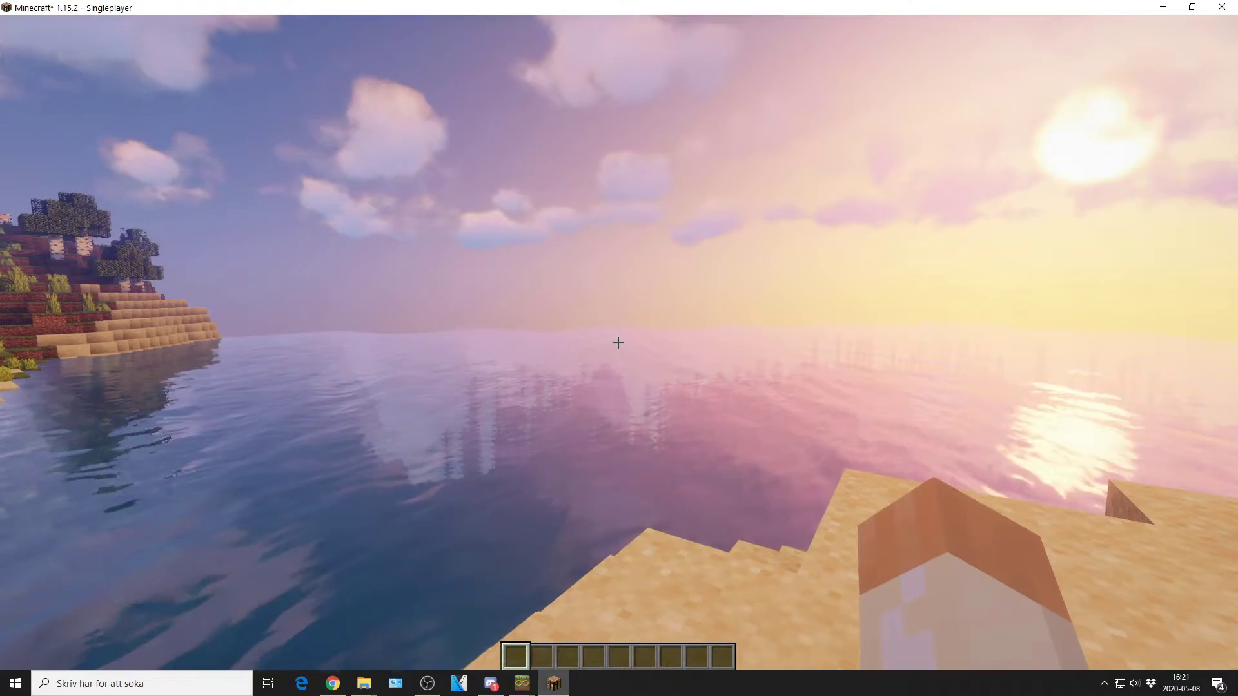
# Travel over the shoreline and grassland to view the shader's water, trees and sky.
pyautogui.moveTo(619, 342)
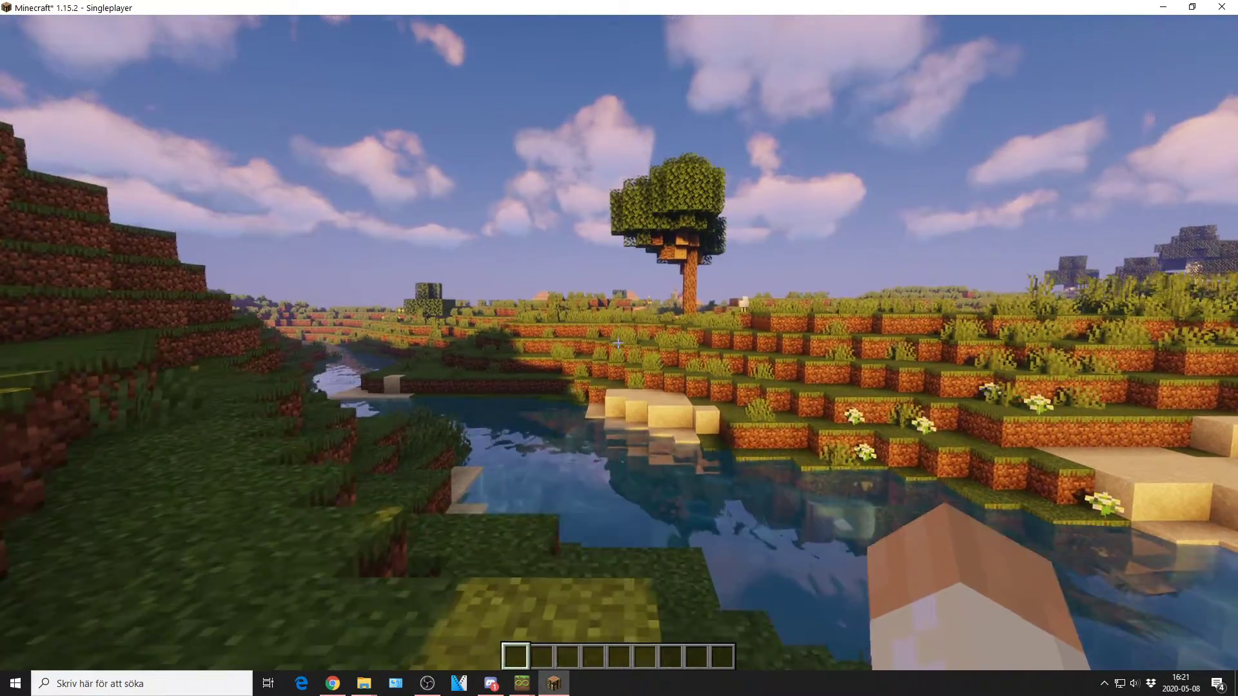
pyautogui.press('w')
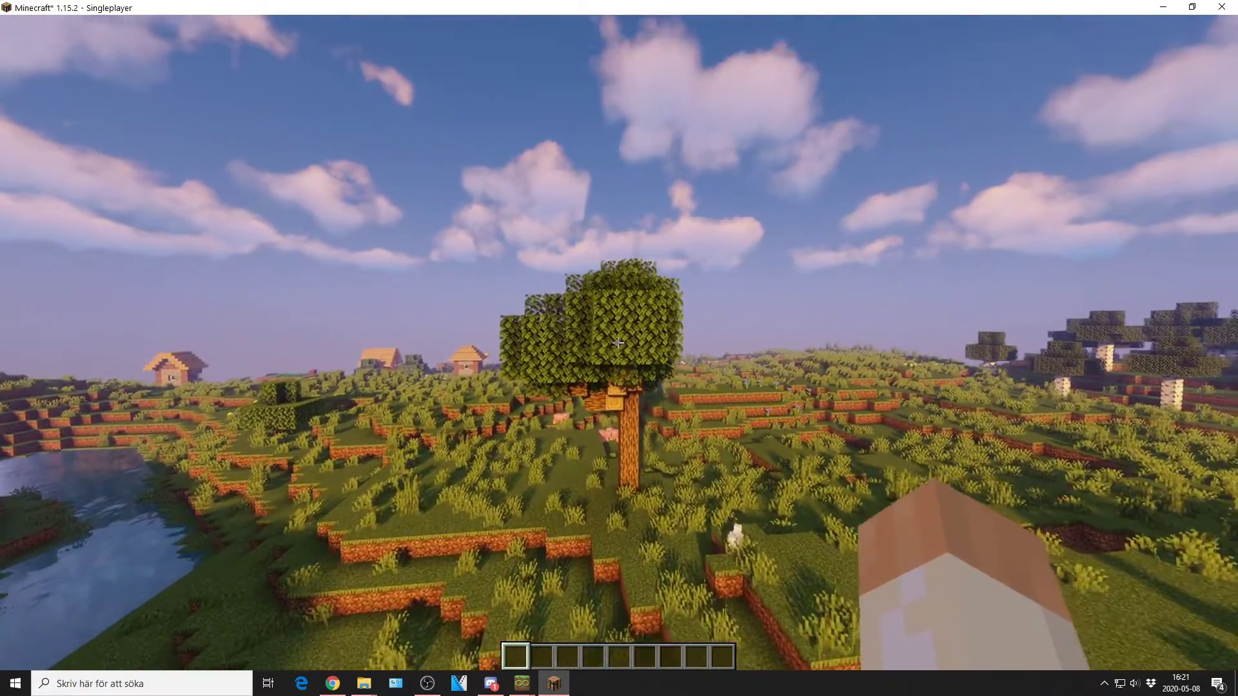
pyautogui.press('w')
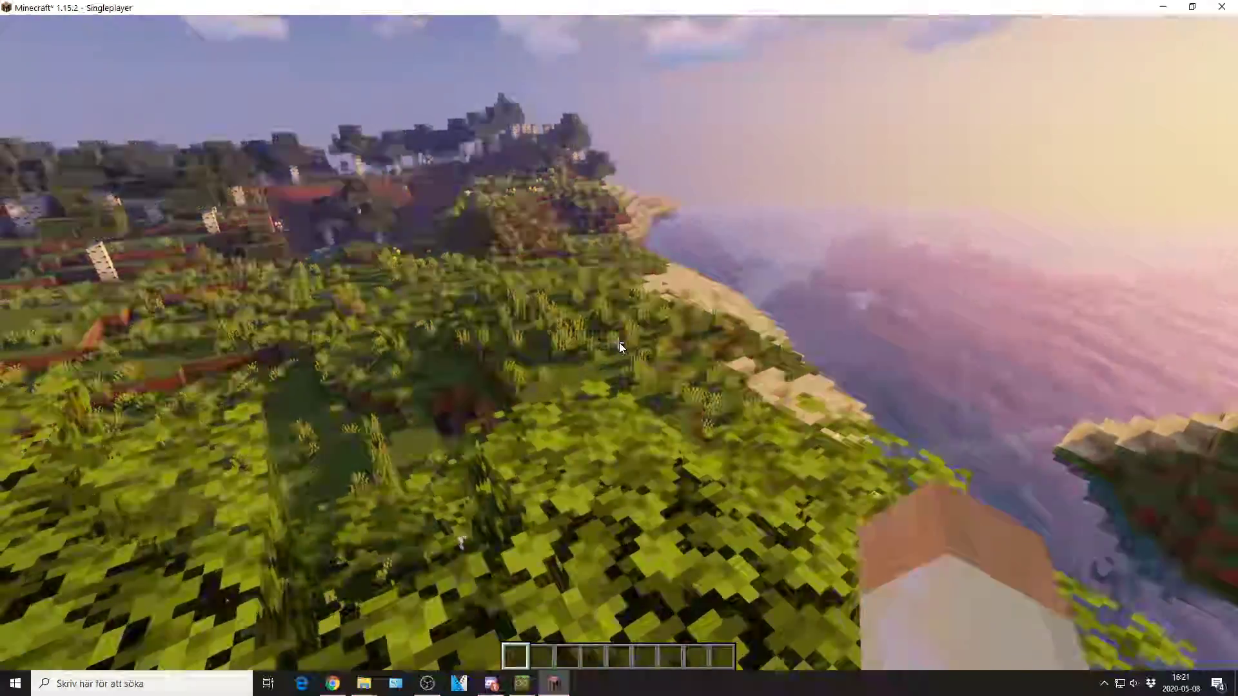
# Set the animation speed to 0.25 in the Waving Objects options of the Sildurs shader pack.
pyautogui.press('Escape')
pyautogui.click(567, 297)
pyautogui.click(516, 220)
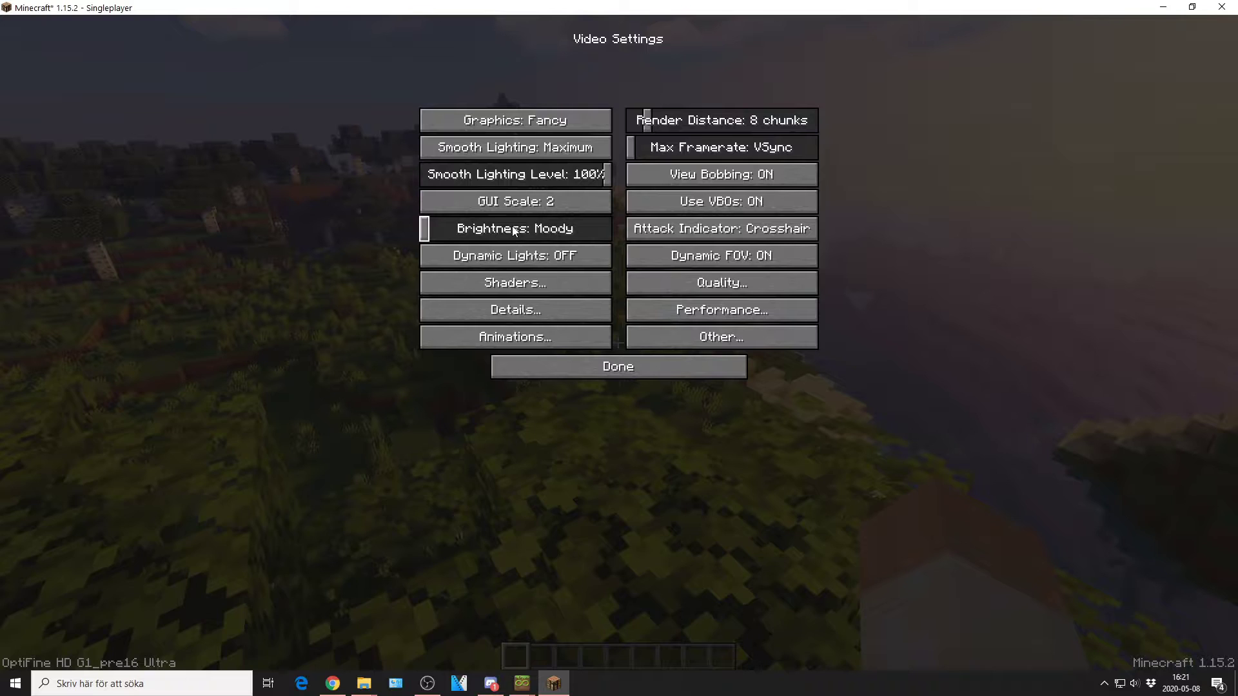
pyautogui.click(525, 289)
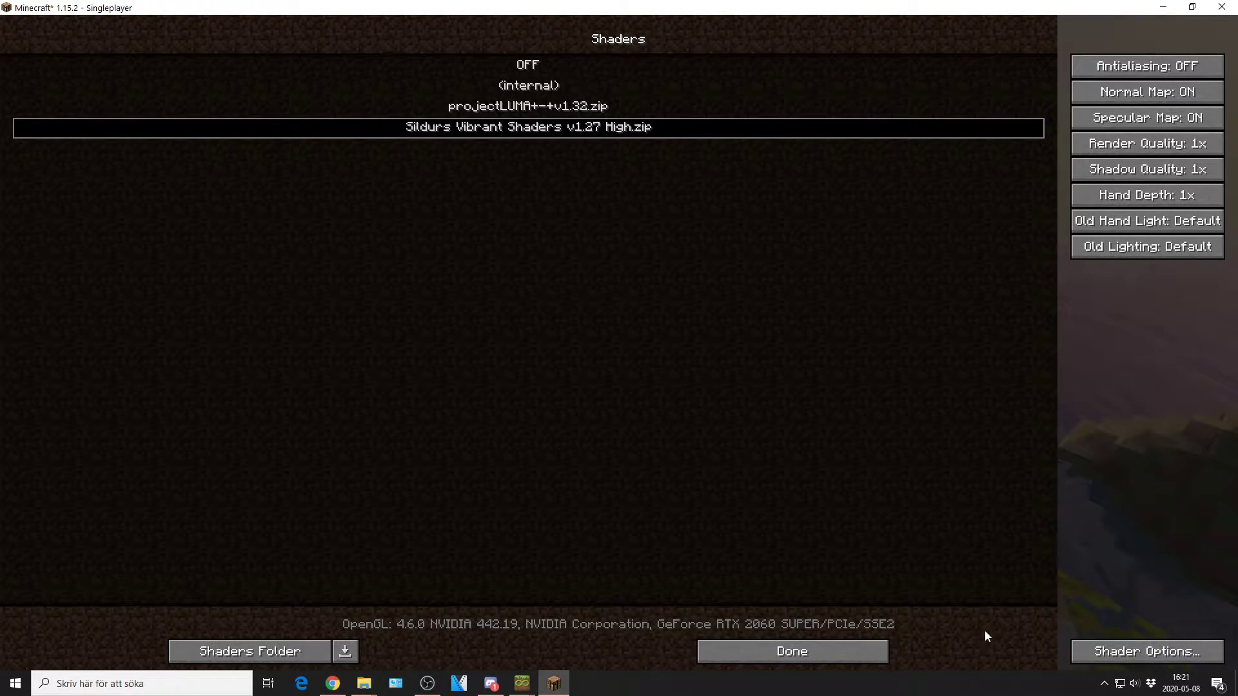
pyautogui.click(1178, 653)
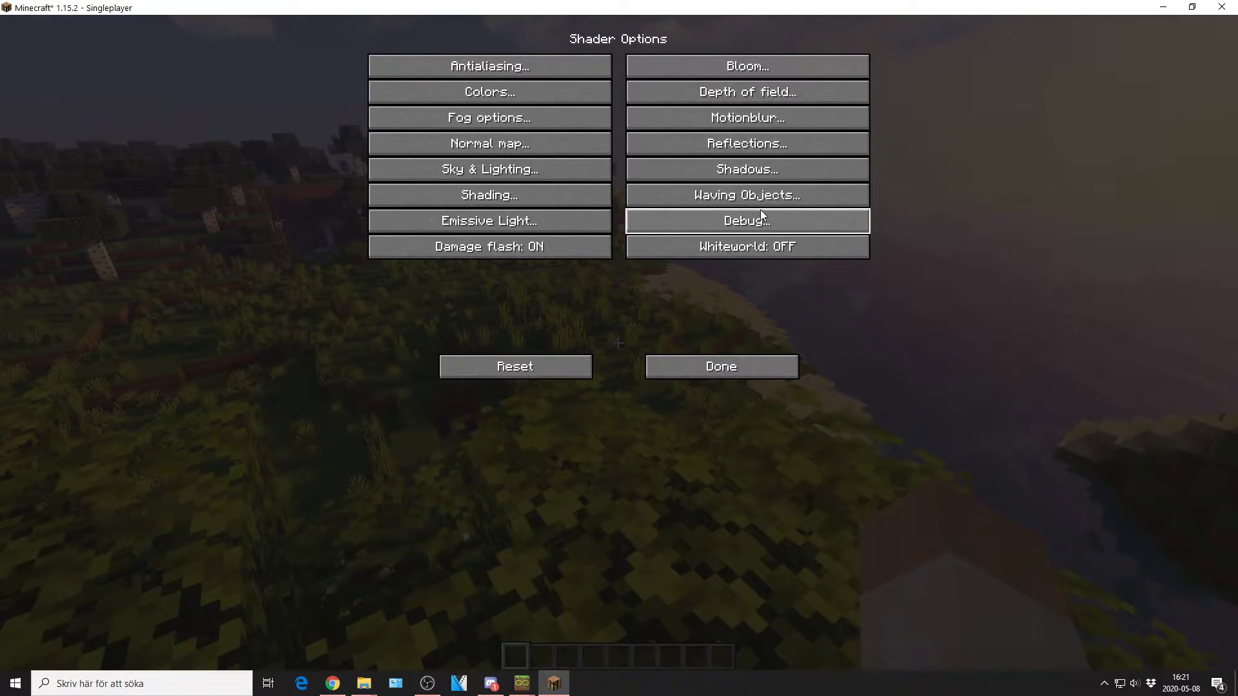
pyautogui.click(761, 192)
pyautogui.click(570, 67)
pyautogui.click(564, 67)
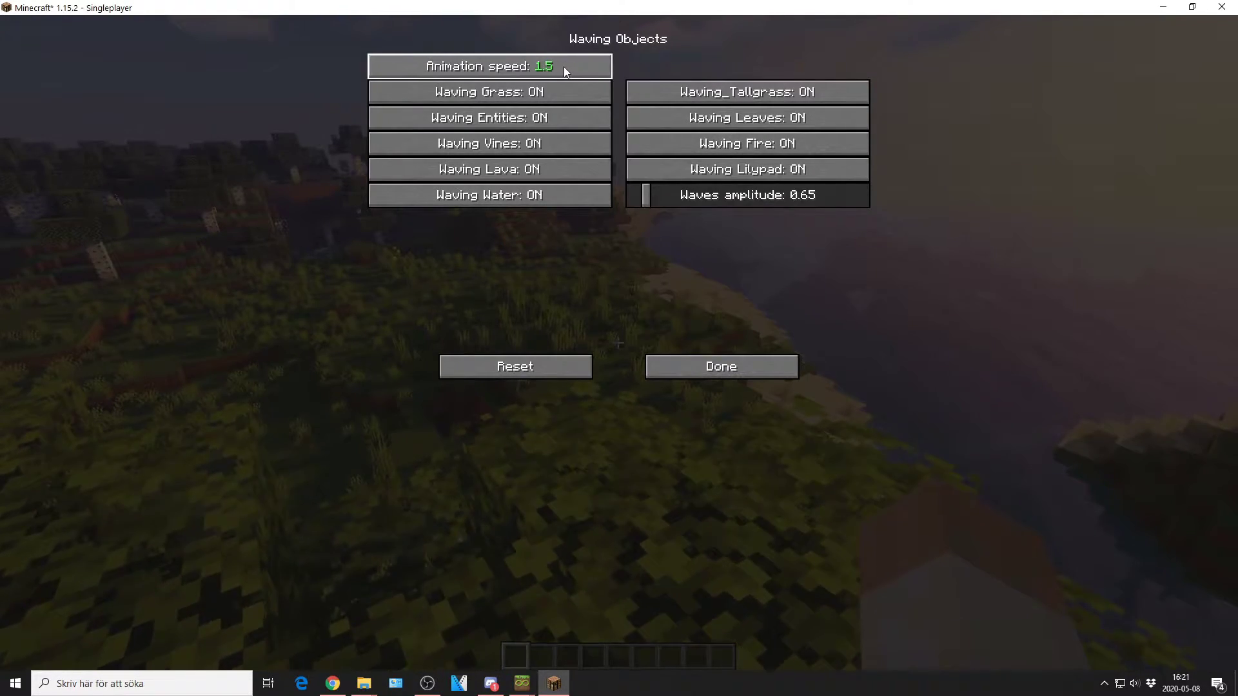
pyautogui.click(564, 67)
pyautogui.click(563, 67)
pyautogui.click(563, 67)
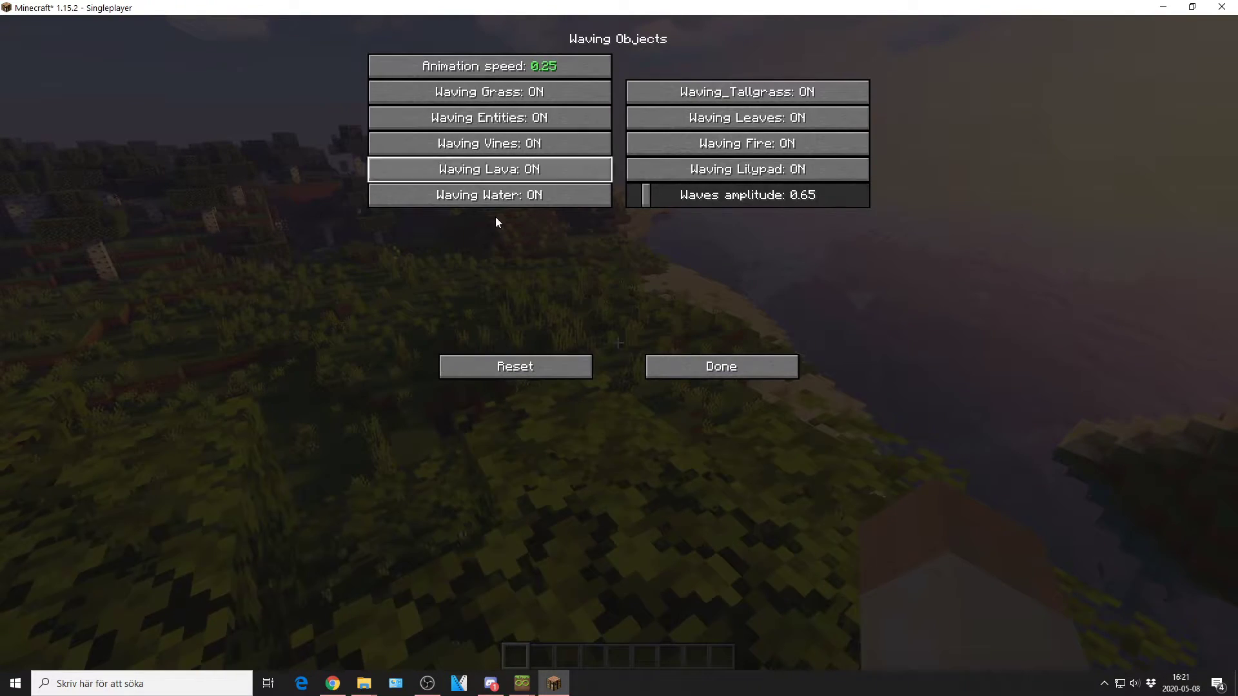
# Accept the shader options and leave the video settings and options screens.
pyautogui.click(721, 367)
pyautogui.click(725, 368)
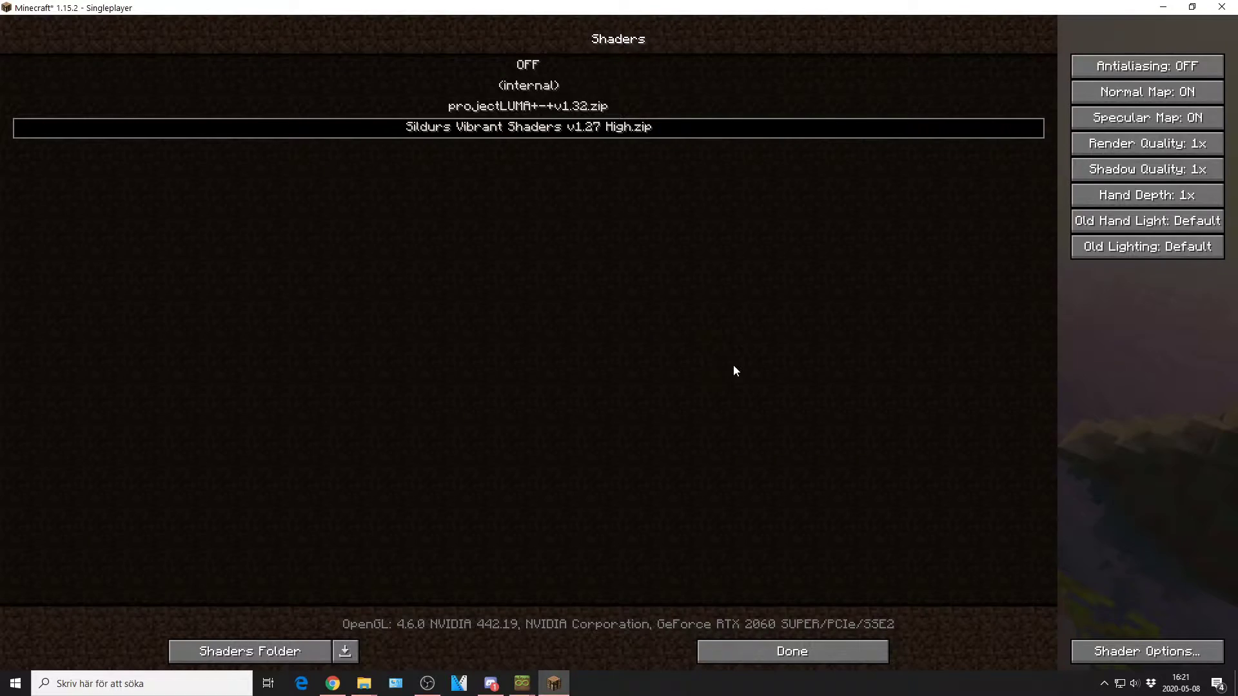
pyautogui.click(847, 650)
pyautogui.click(668, 374)
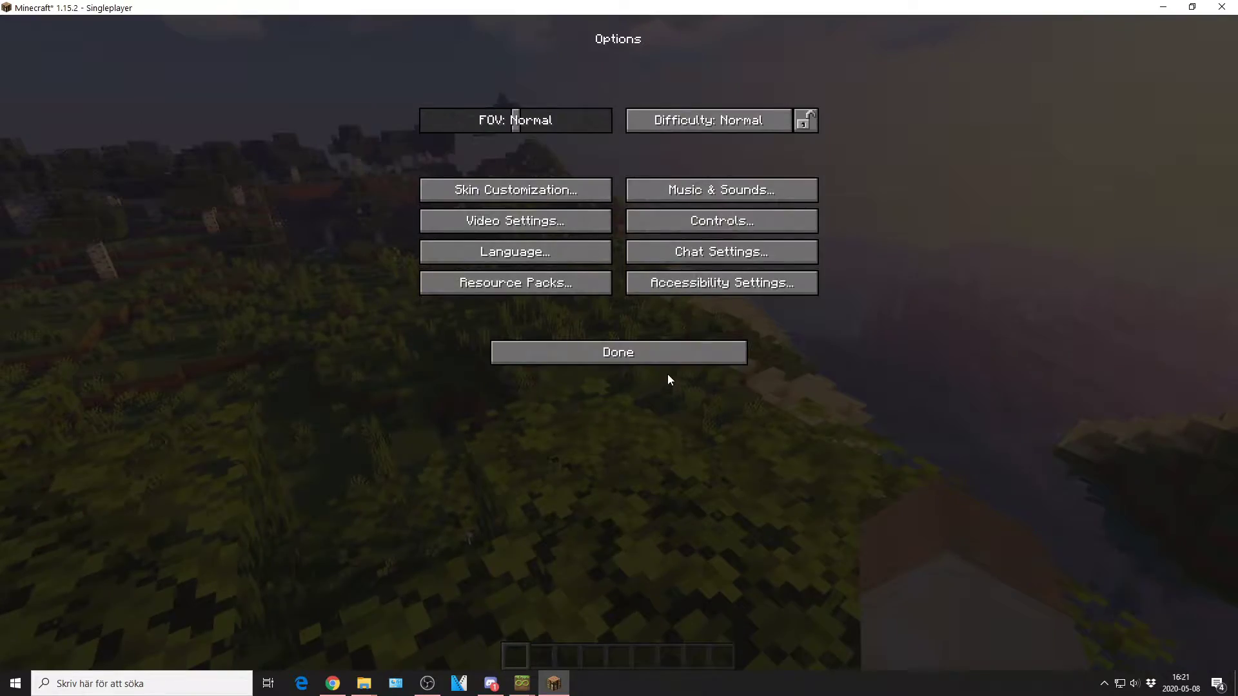
pyautogui.click(667, 352)
pyautogui.moveTo(618, 343)
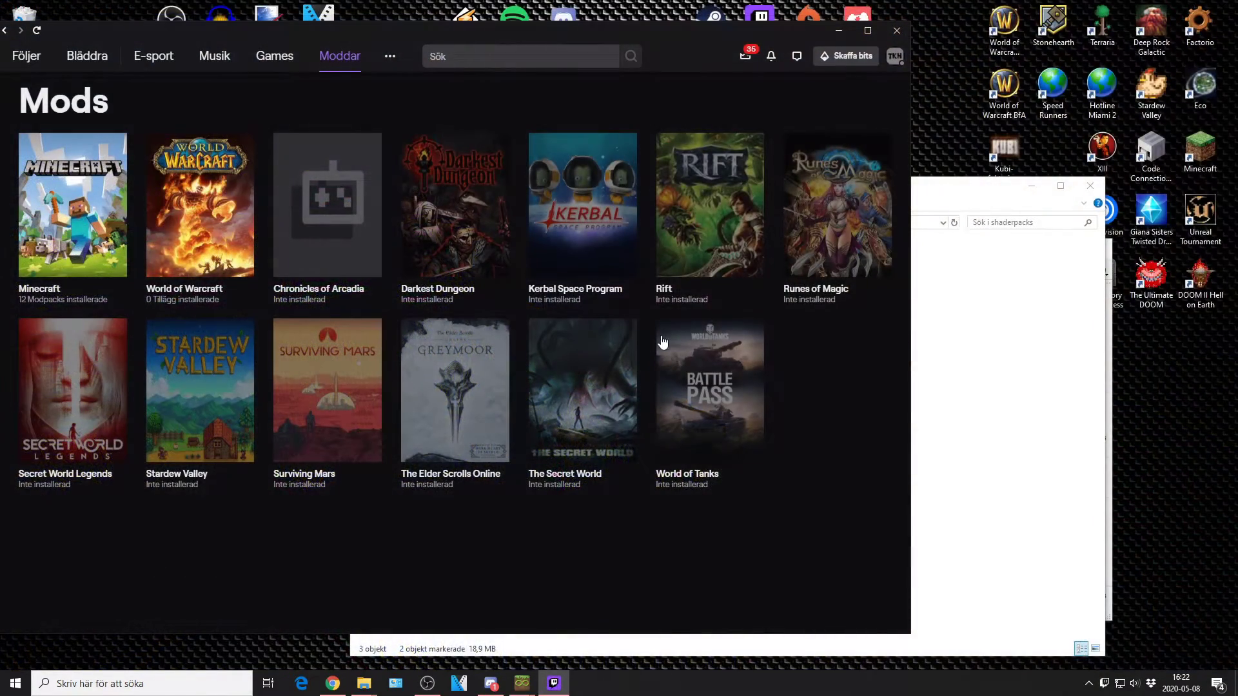
# In the Twitch app, start a custom Minecraft profile for version 1.15.2 named 1.15.2 OptiForge Shaders.
pyautogui.click(86, 204)
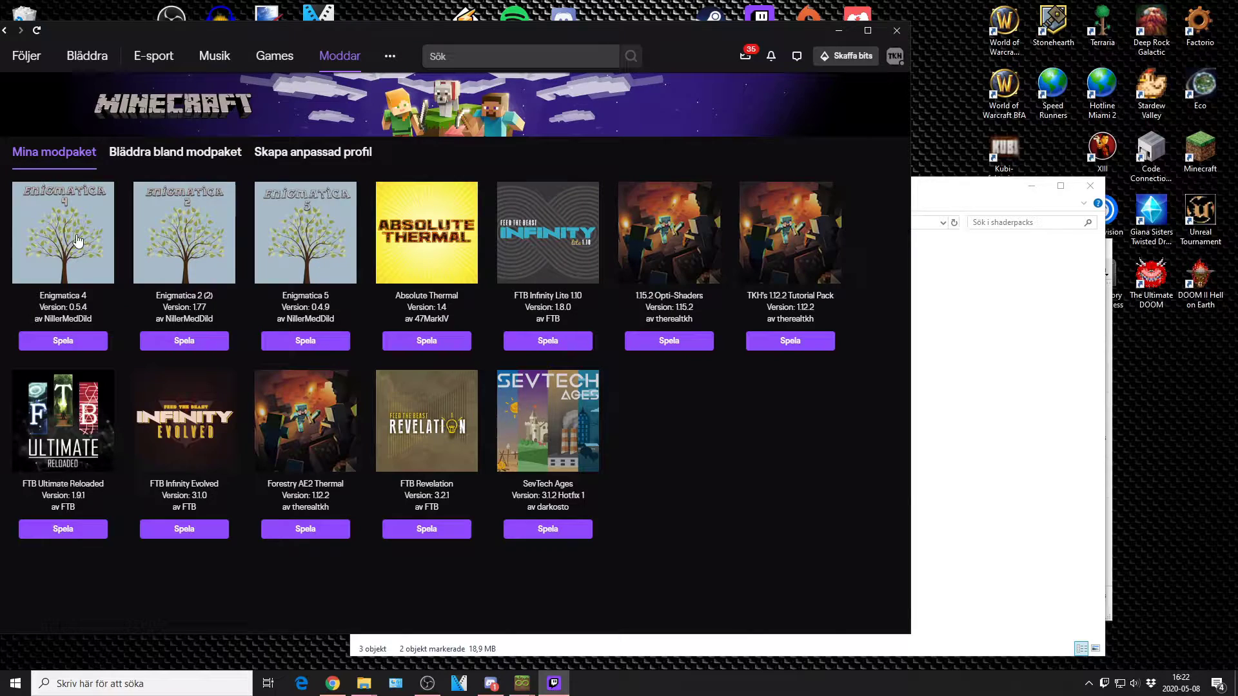
pyautogui.click(310, 155)
pyautogui.click(366, 357)
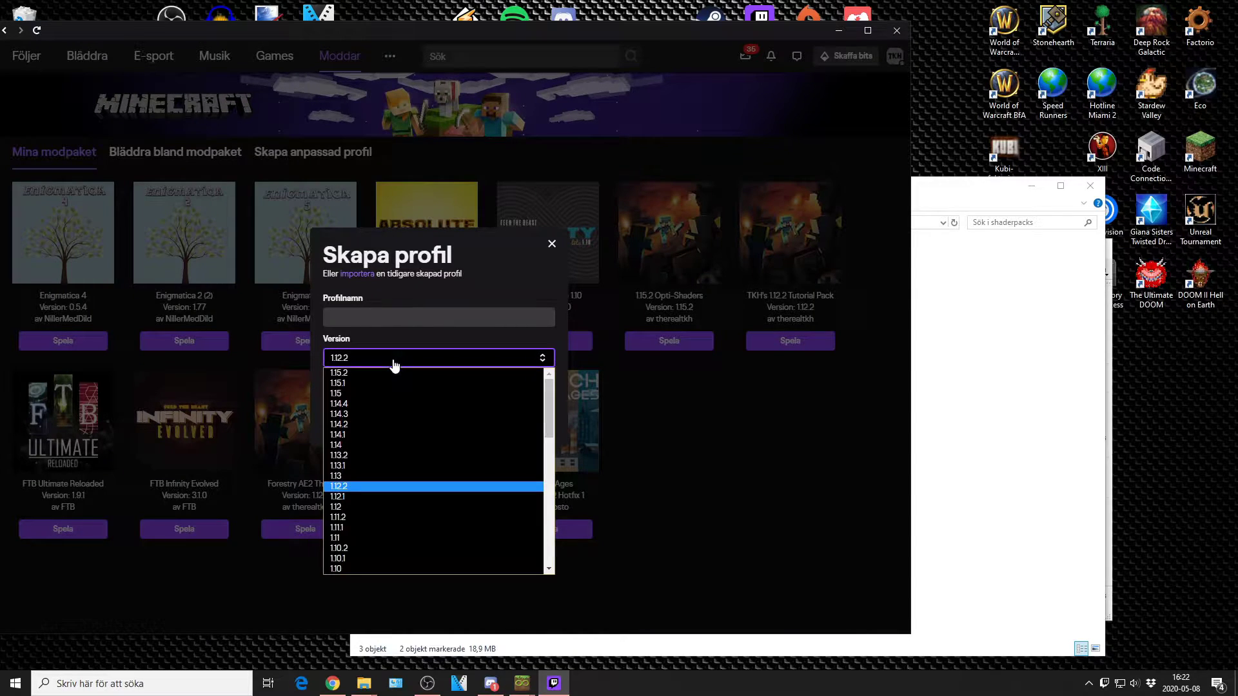
pyautogui.click(371, 371)
pyautogui.click(365, 317)
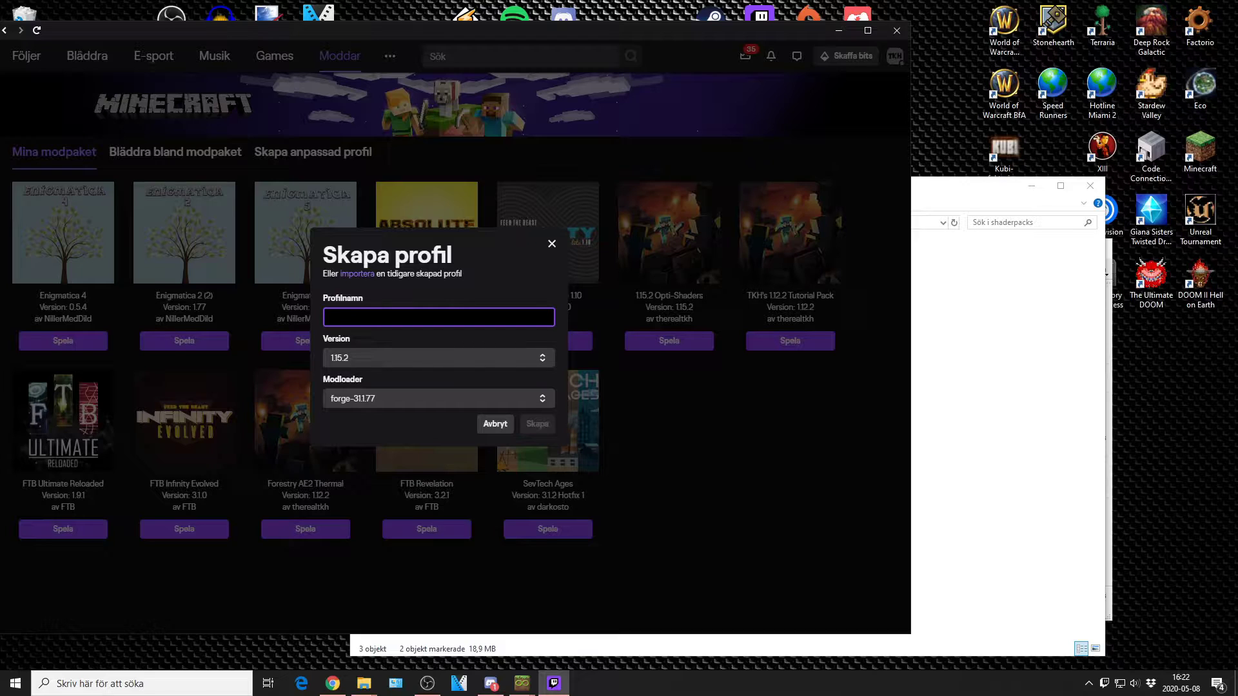
pyautogui.write('1.15.2 OptiForge Shaders')
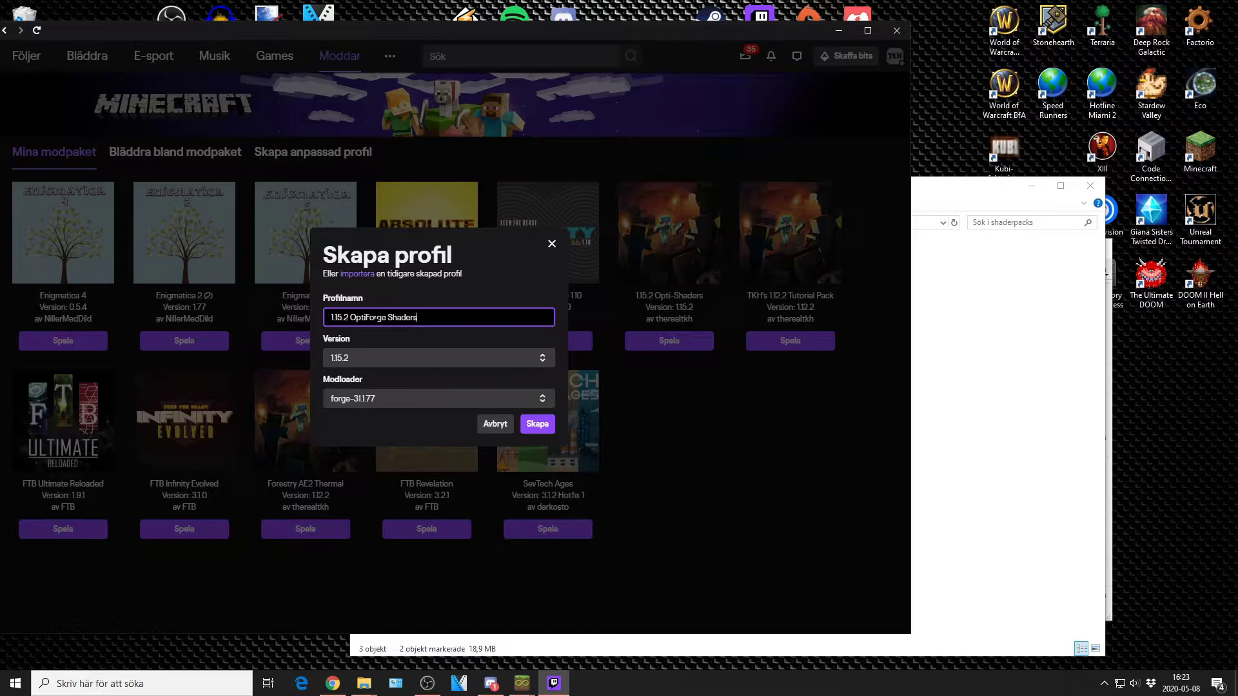
# Choose forge-31.1.77 as the modloader and create the profile.
pyautogui.click(518, 398)
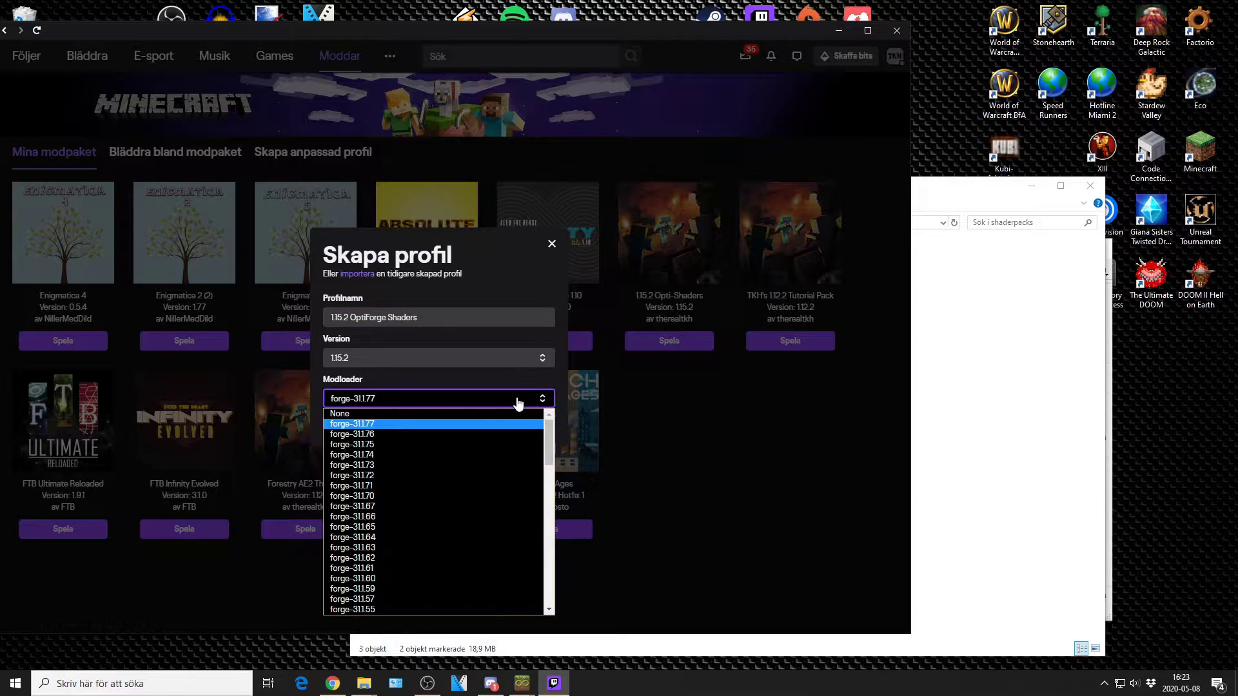
pyautogui.click(387, 413)
pyautogui.click(393, 406)
pyautogui.click(394, 412)
pyautogui.click(540, 426)
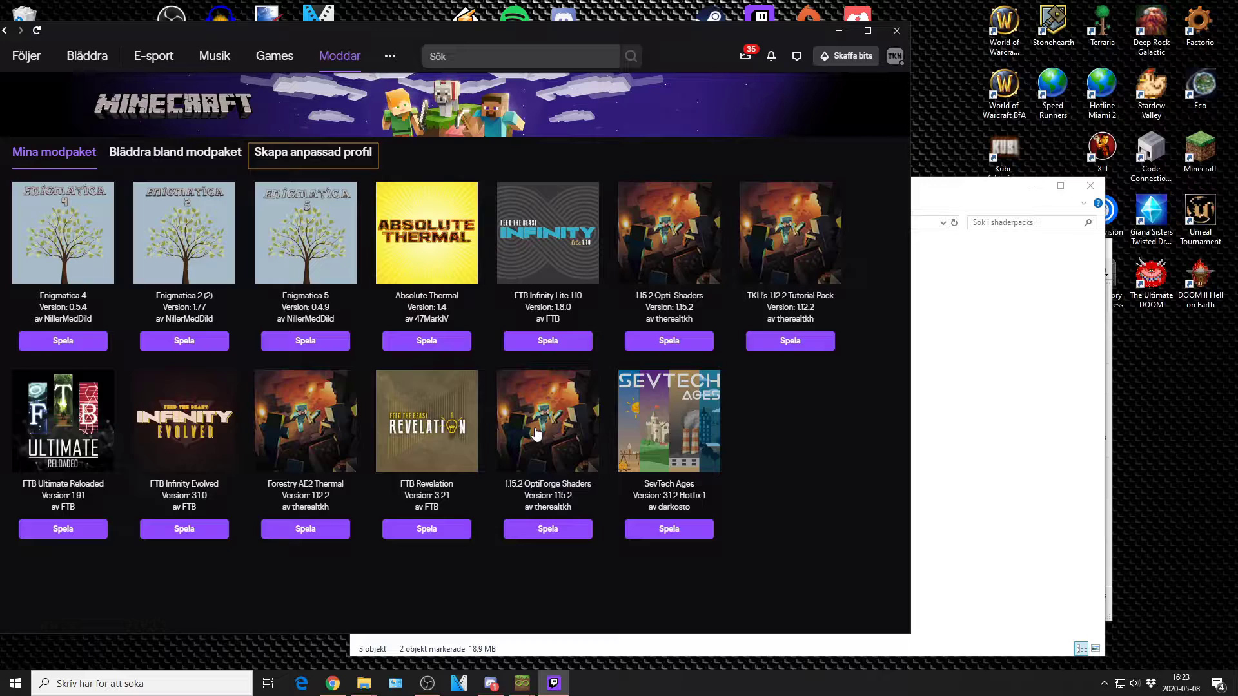
# Search the mods for "optif", install OptiForge in the 1.15.2 OptiForge Shaders profile, and return to its installed mods.
pyautogui.click(536, 433)
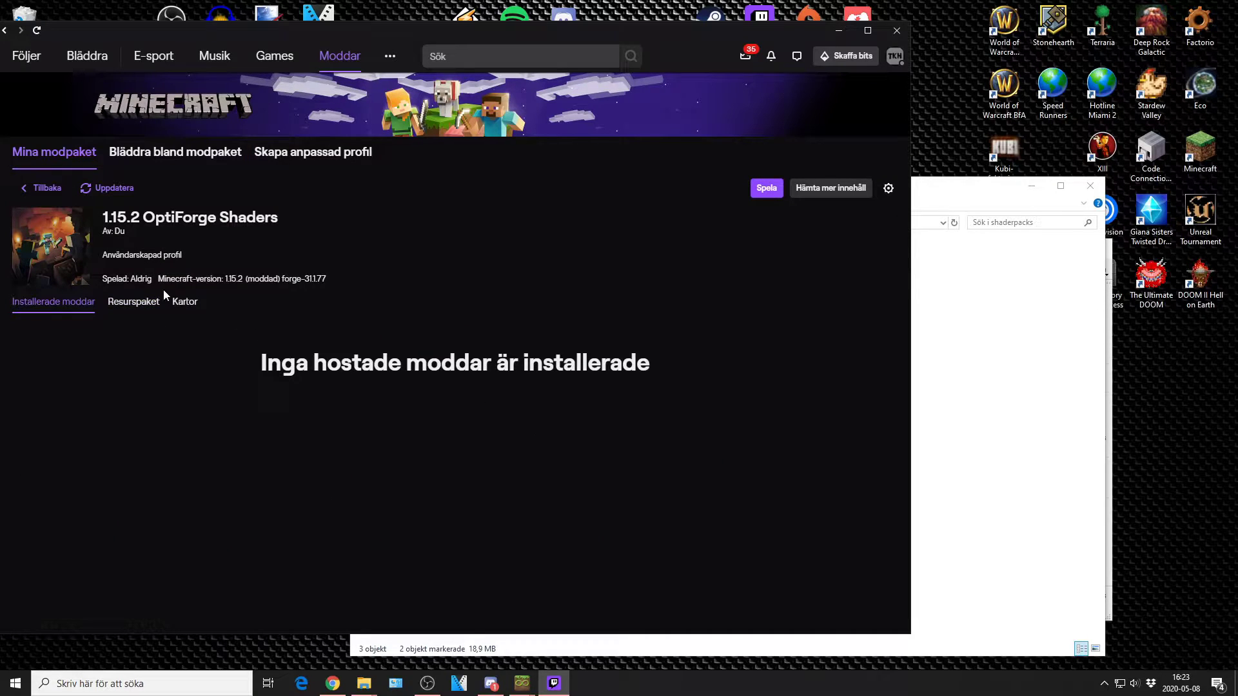
pyautogui.click(833, 188)
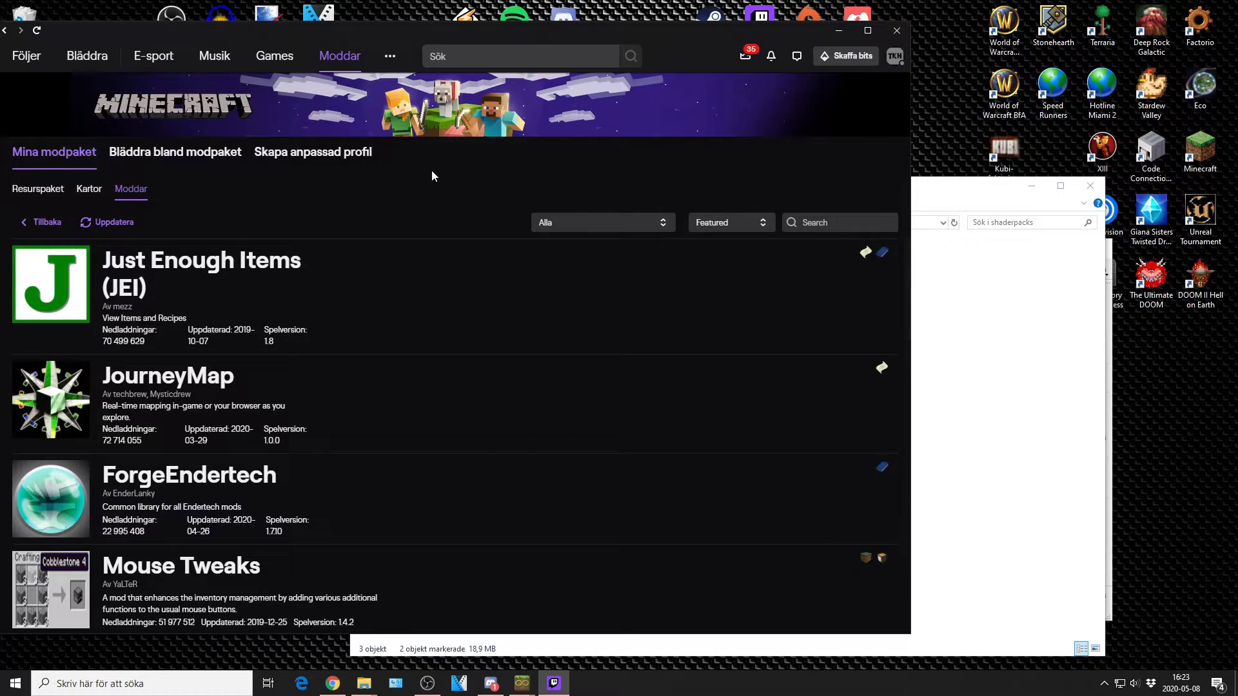
pyautogui.click(838, 222)
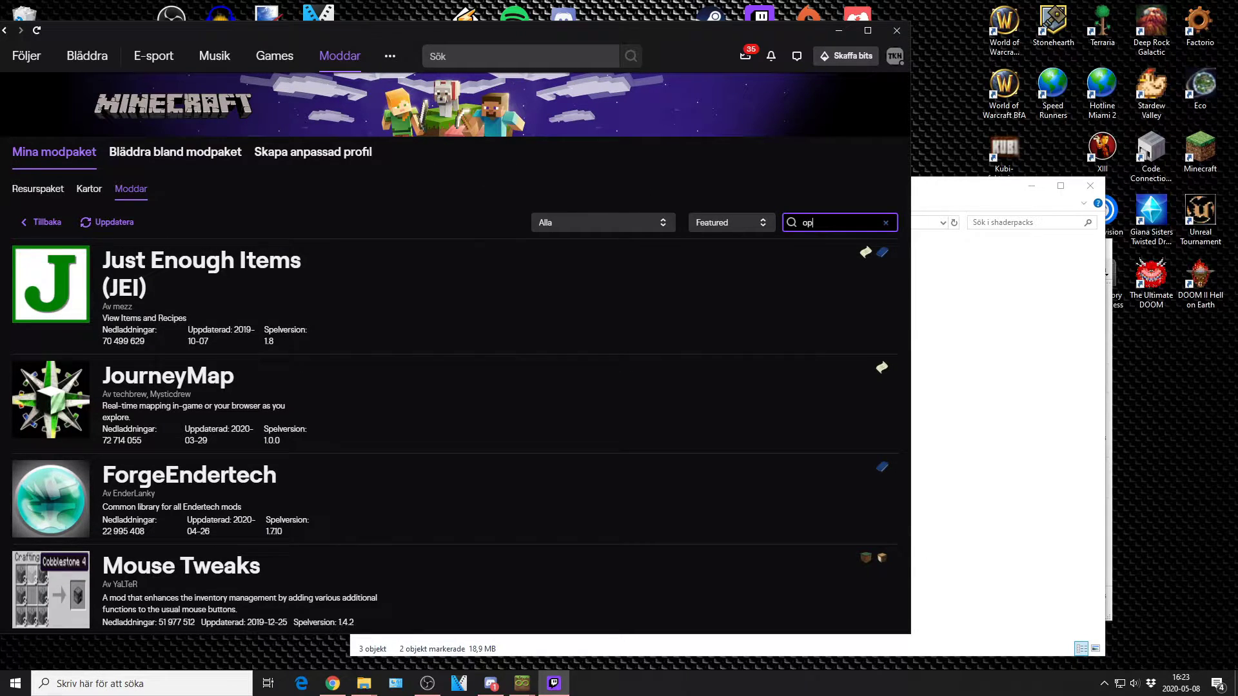
pyautogui.write('optif')
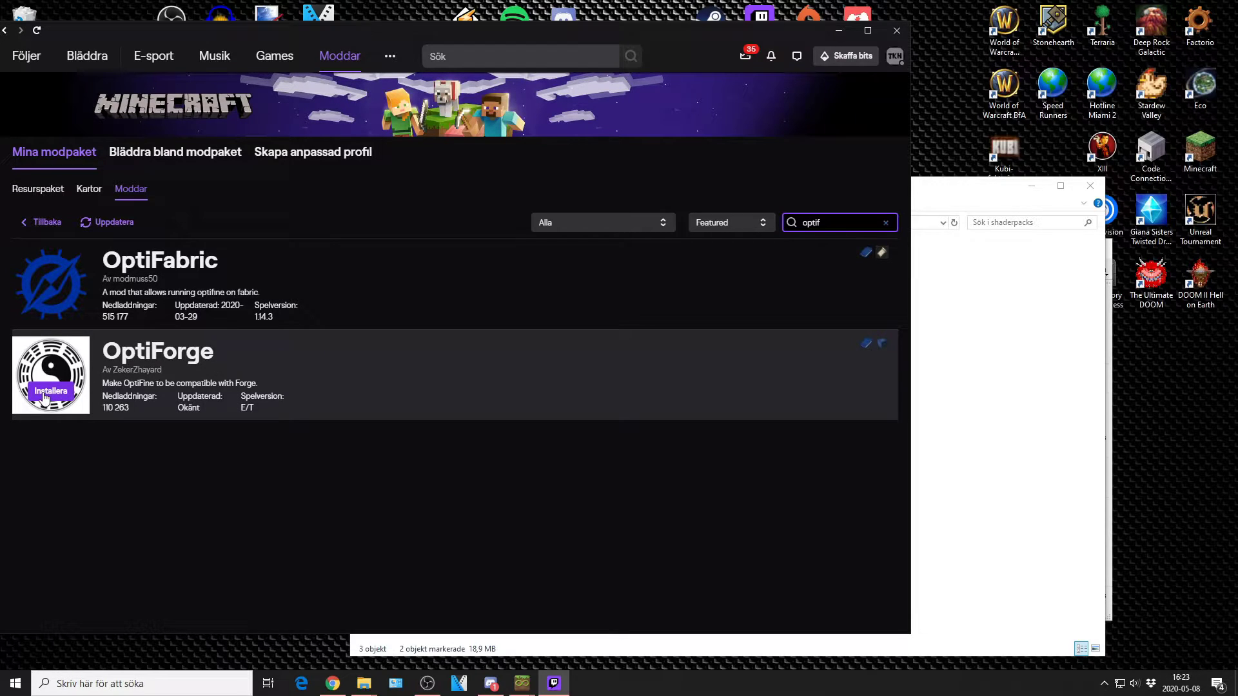
pyautogui.click(45, 397)
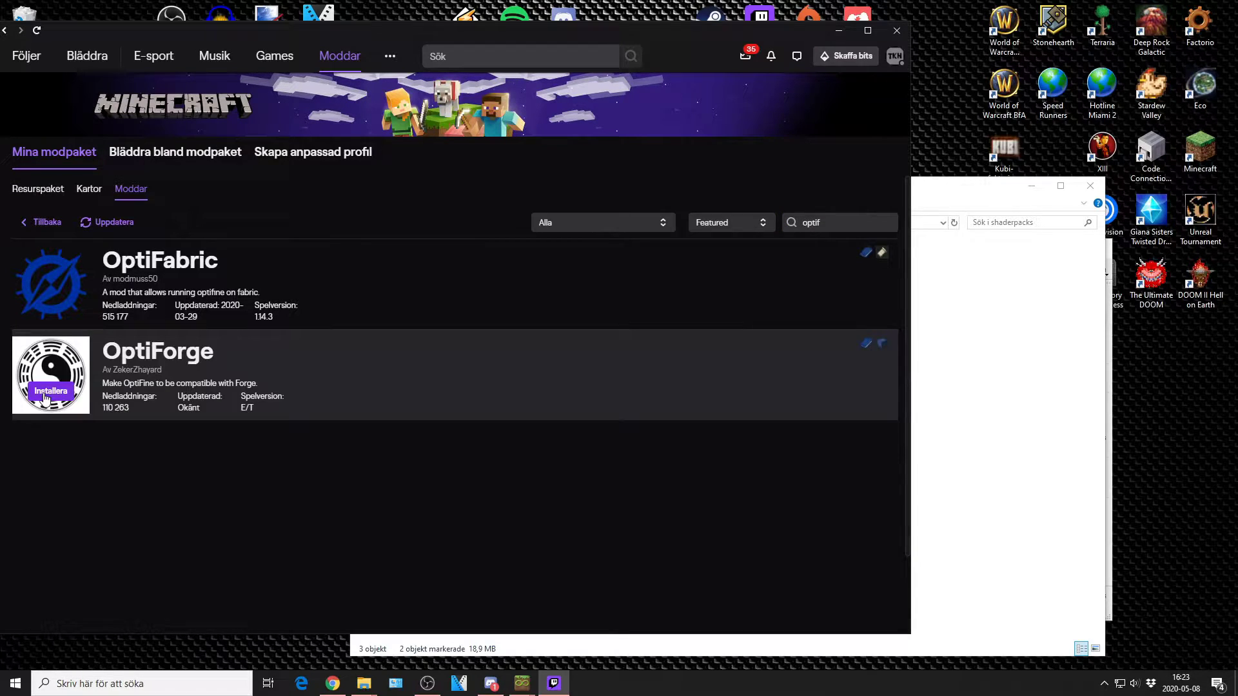
pyautogui.click(49, 223)
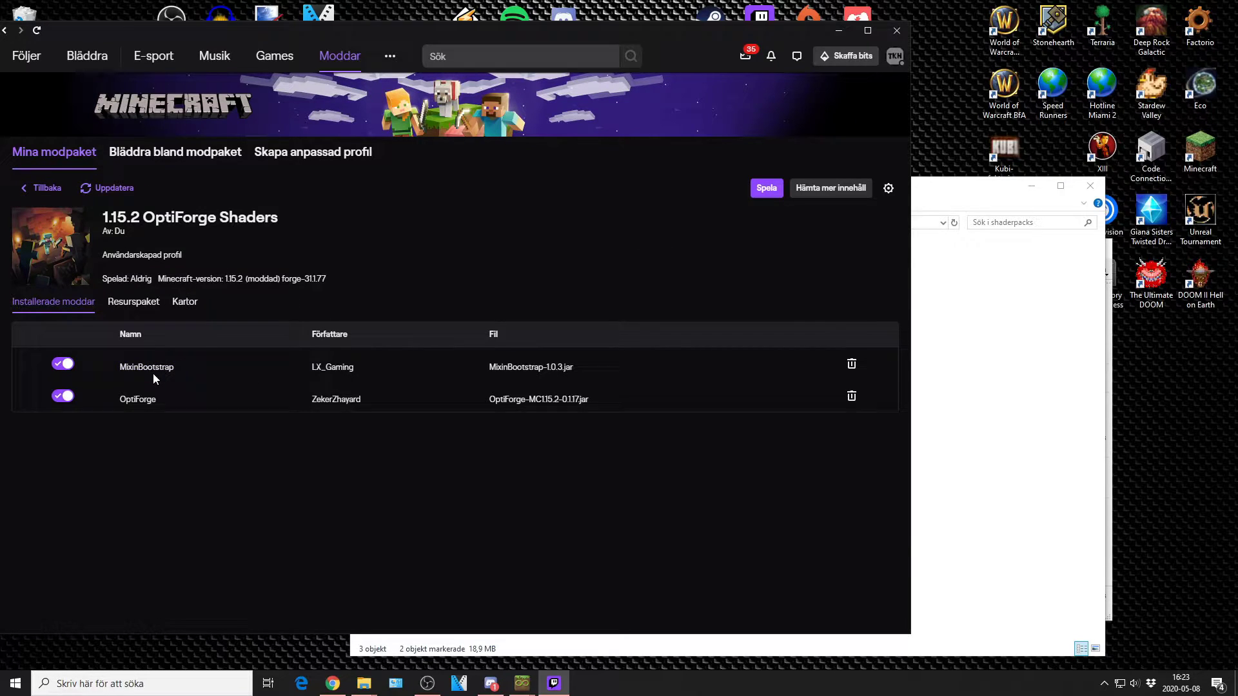
# Open the mods folder inside the 1.15.2 OptiForge Shaders profile's folder.
pyautogui.click(888, 190)
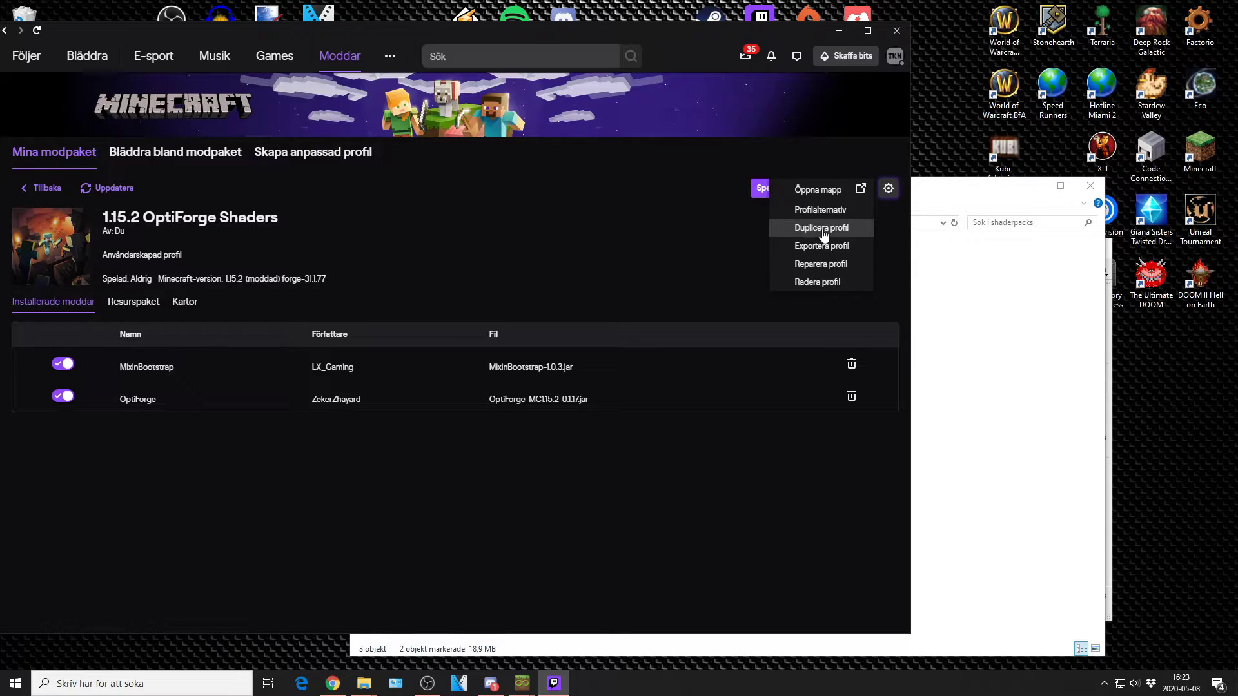
pyautogui.click(818, 190)
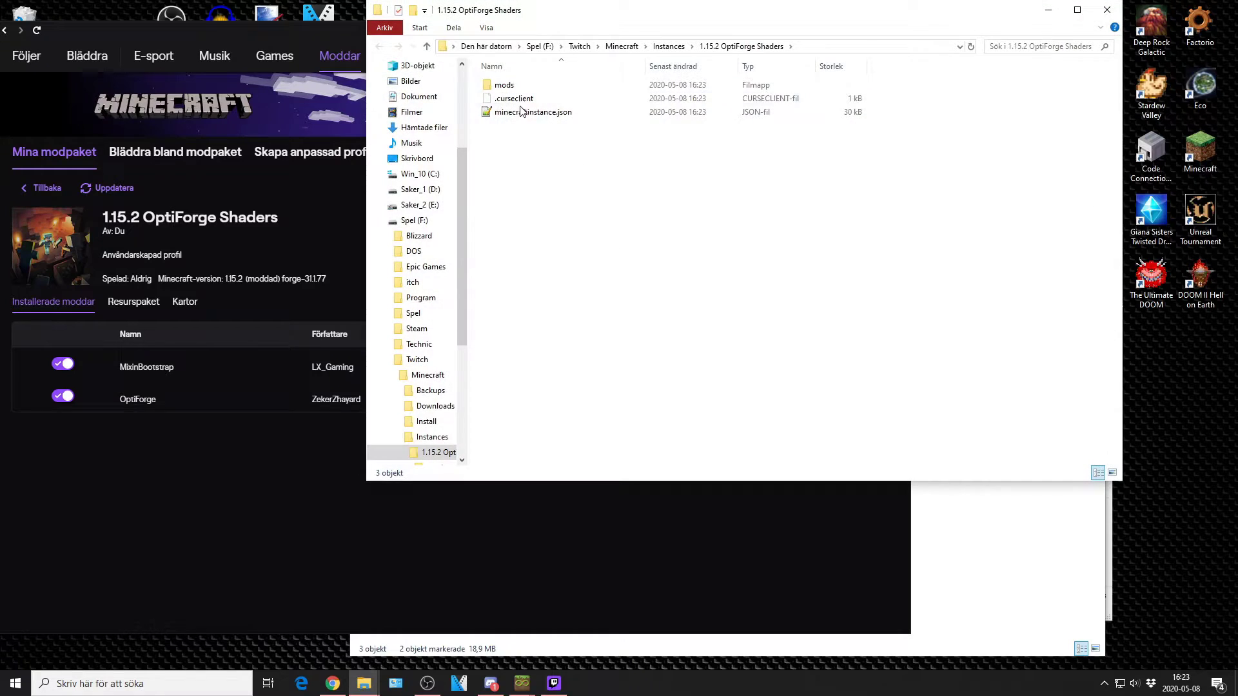
pyautogui.doubleClick(509, 85)
# Copy preview_OptiFine_1.15.2_HD_U_G1_pre16.jar from the Minecraft mods folder into the profile's mods folder.
pyautogui.click(998, 526)
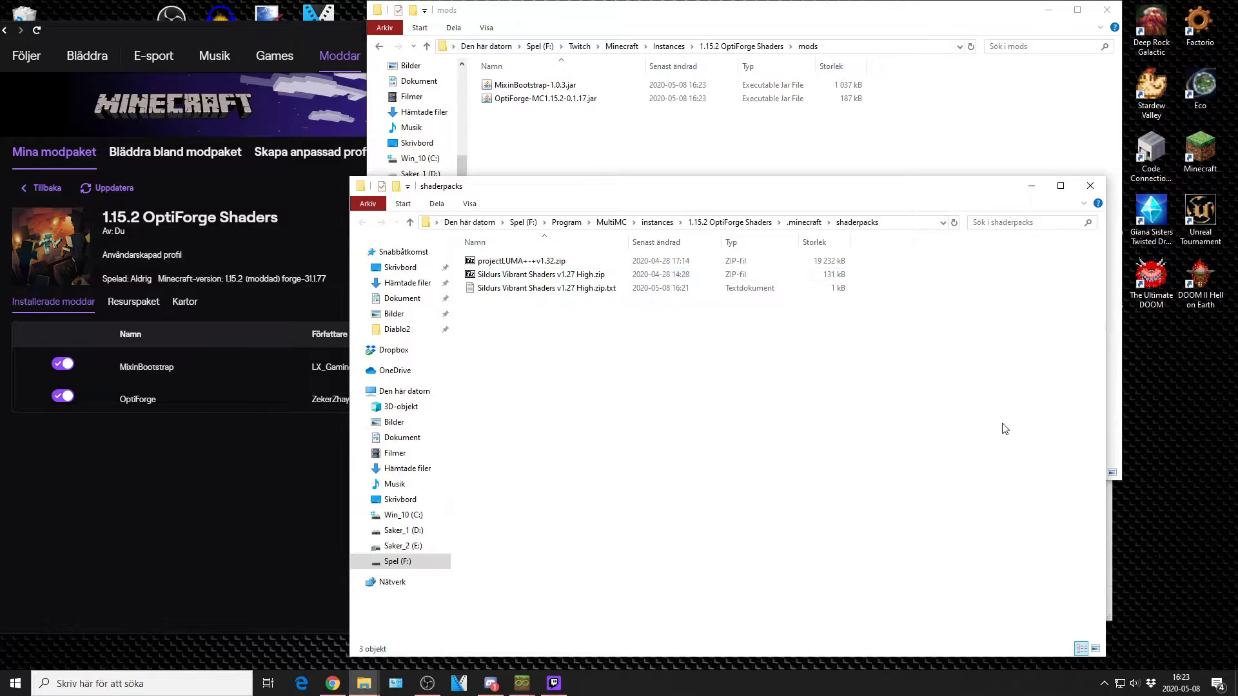
pyautogui.click(1110, 521)
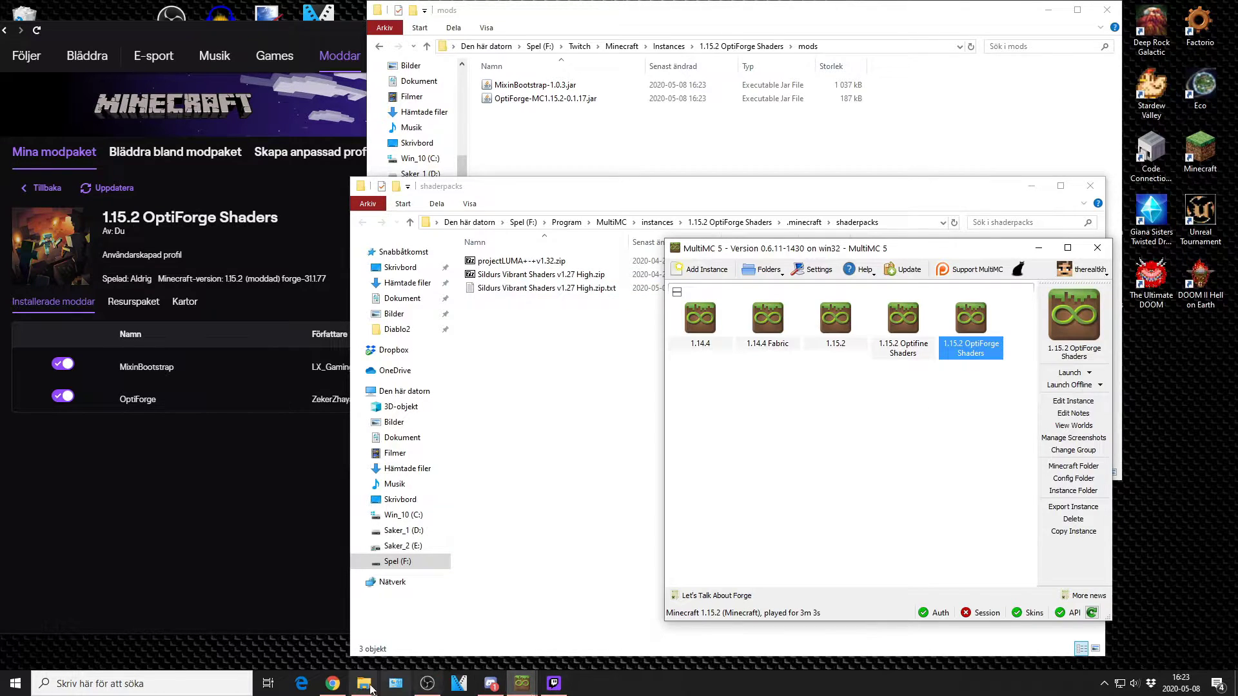
pyautogui.moveTo(364, 683)
pyautogui.click(265, 645)
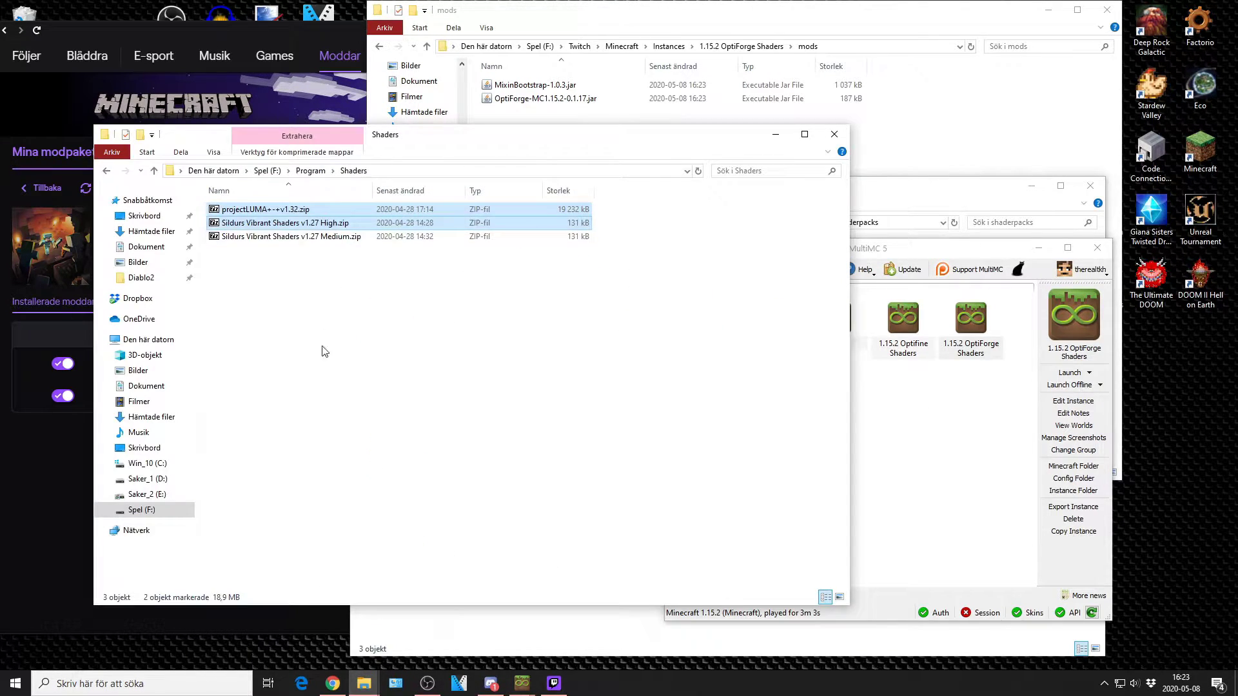
pyautogui.press('BackSpace')
pyautogui.doubleClick(255, 209)
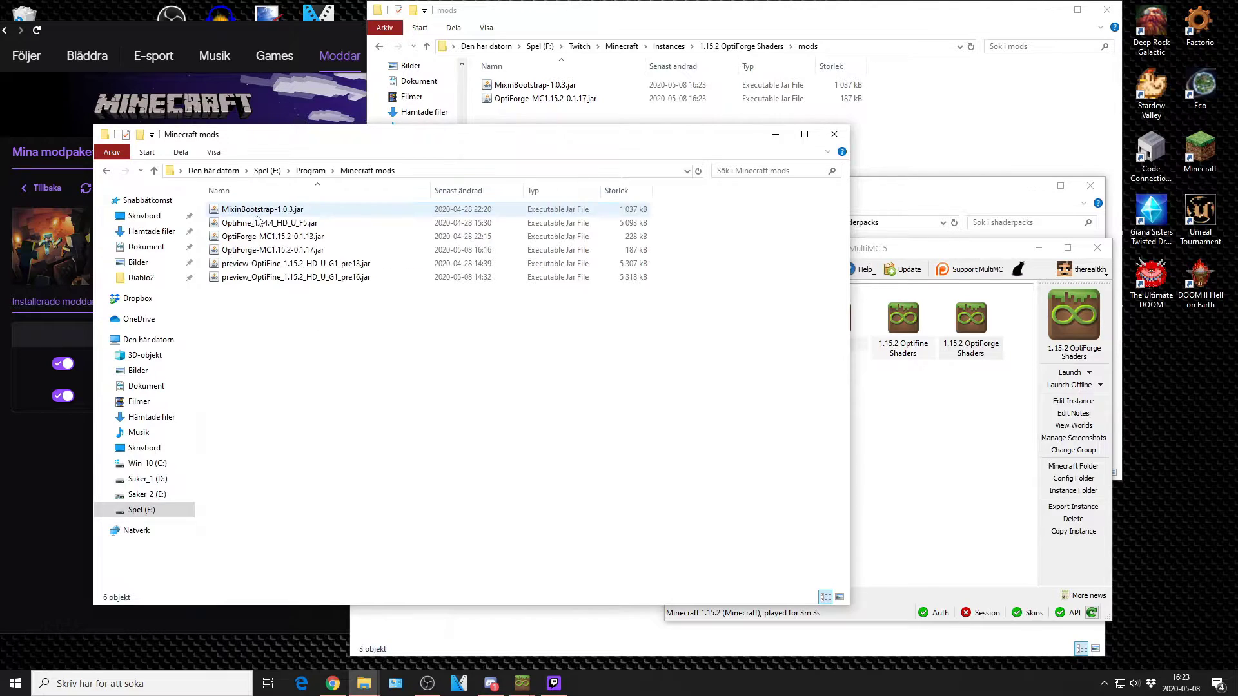
pyautogui.click(294, 279)
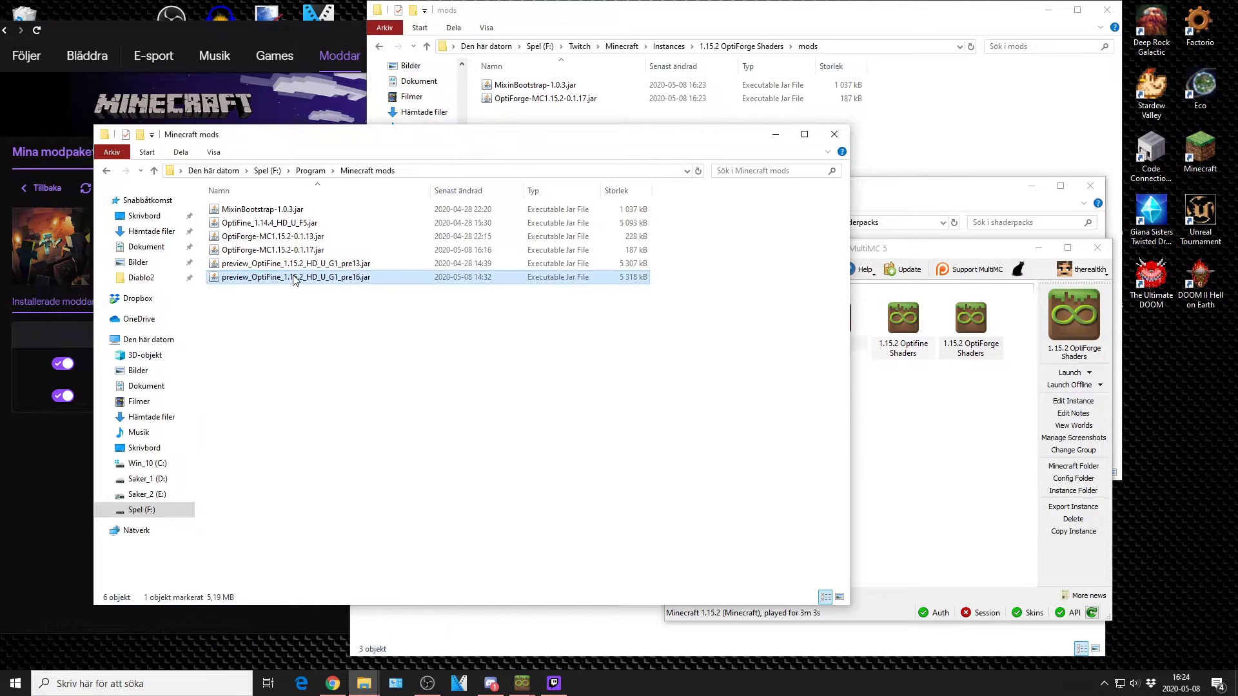
pyautogui.click(985, 140)
pyautogui.hotkey('ctrl', 'v')
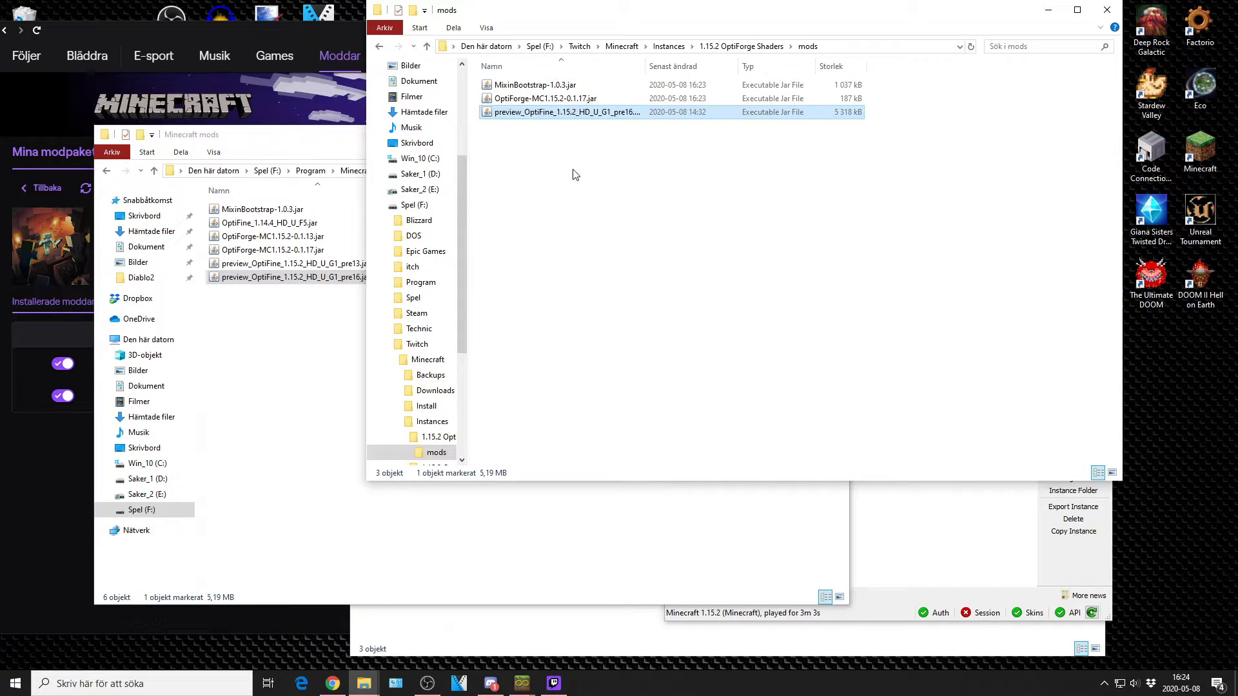
# Return to the Twitch app, refresh the 1.15.2 OptiForge Shaders profile, and start the game through the Minecraft Launcher.
pyautogui.click(253, 29)
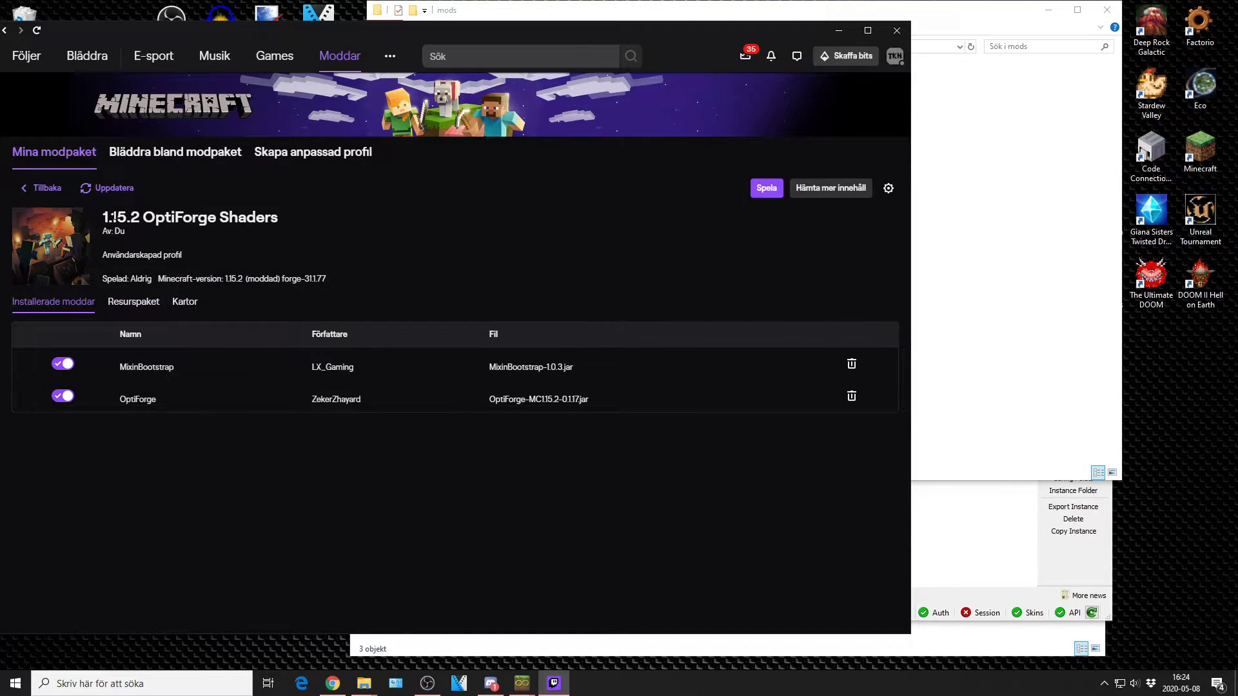
pyautogui.click(112, 190)
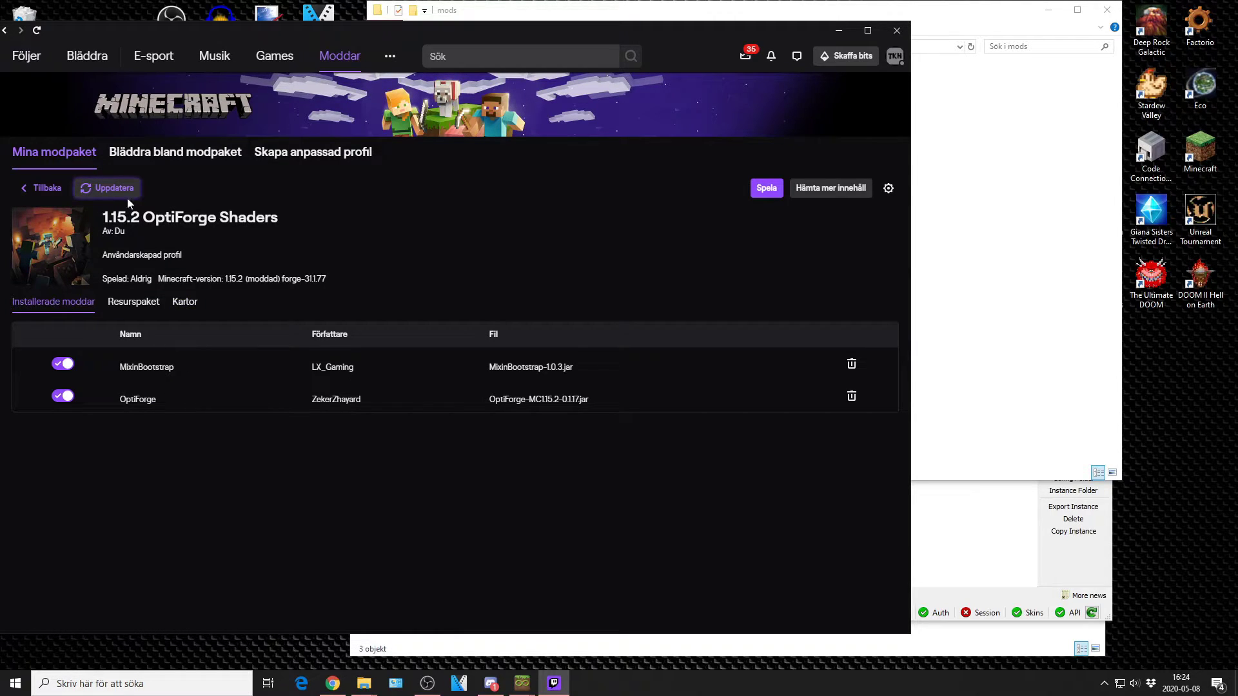
pyautogui.click(764, 188)
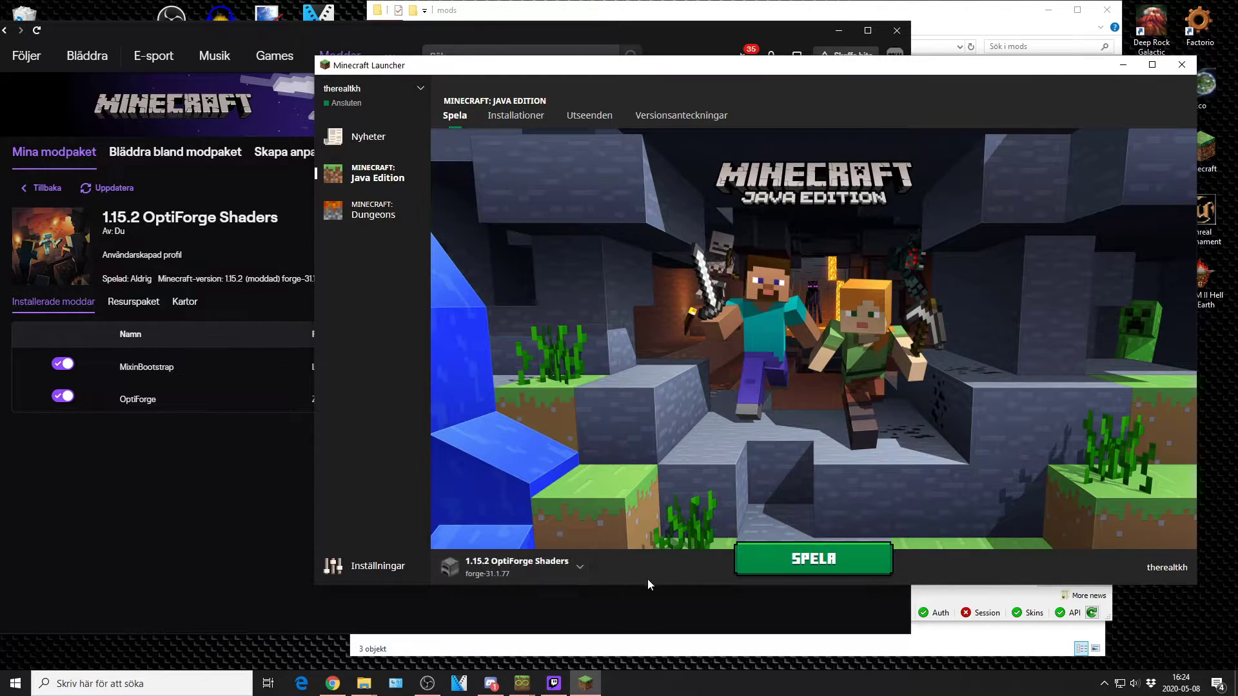
pyautogui.click(802, 559)
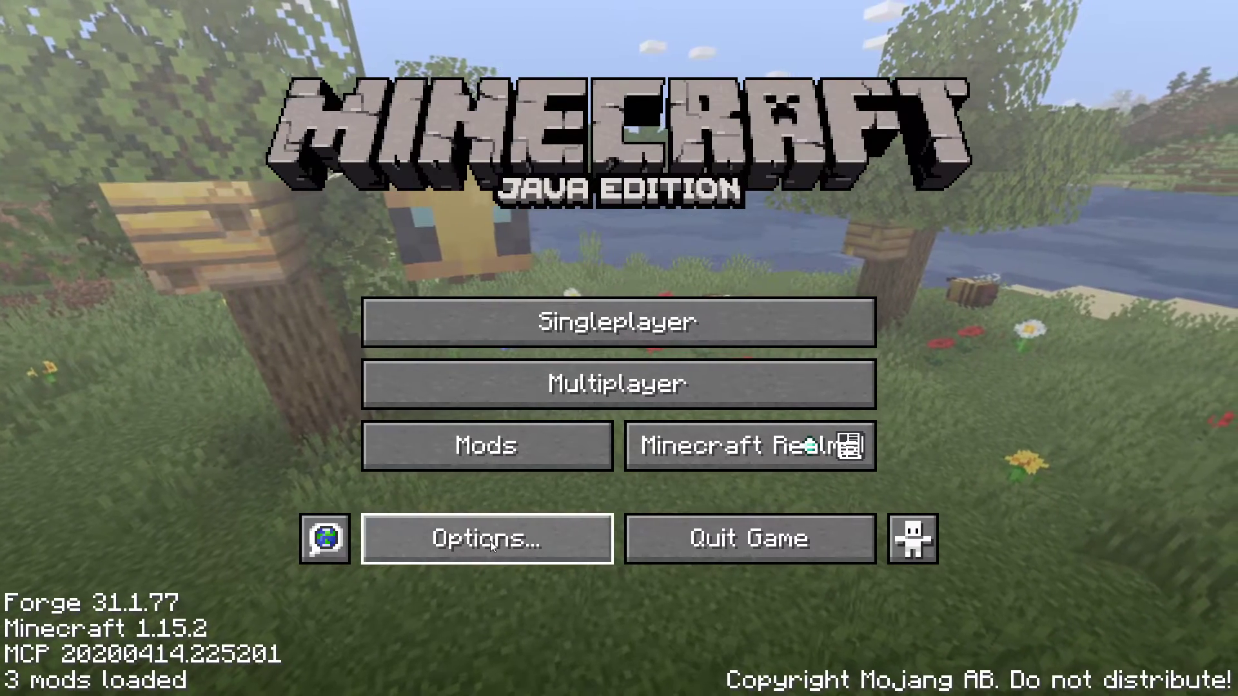
# Set the GUI scale to 2 in the video settings and open the shader settings.
pyautogui.click(487, 540)
pyautogui.click(442, 325)
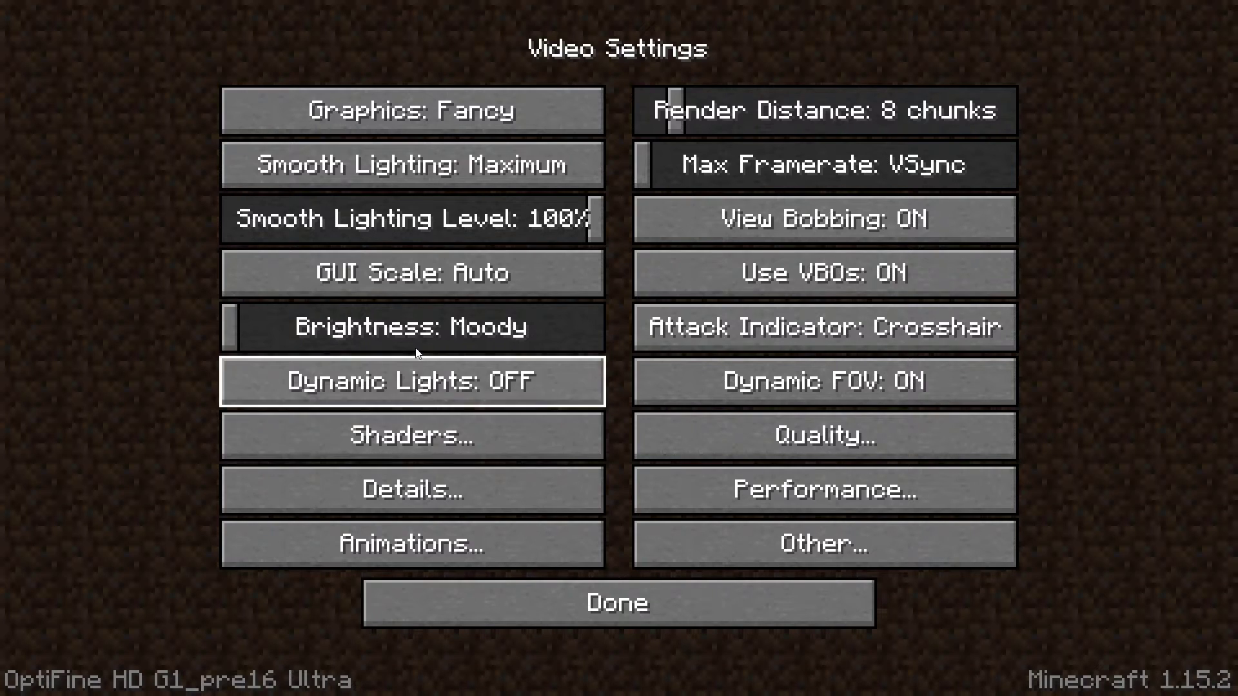
pyautogui.click(581, 274)
pyautogui.click(577, 158)
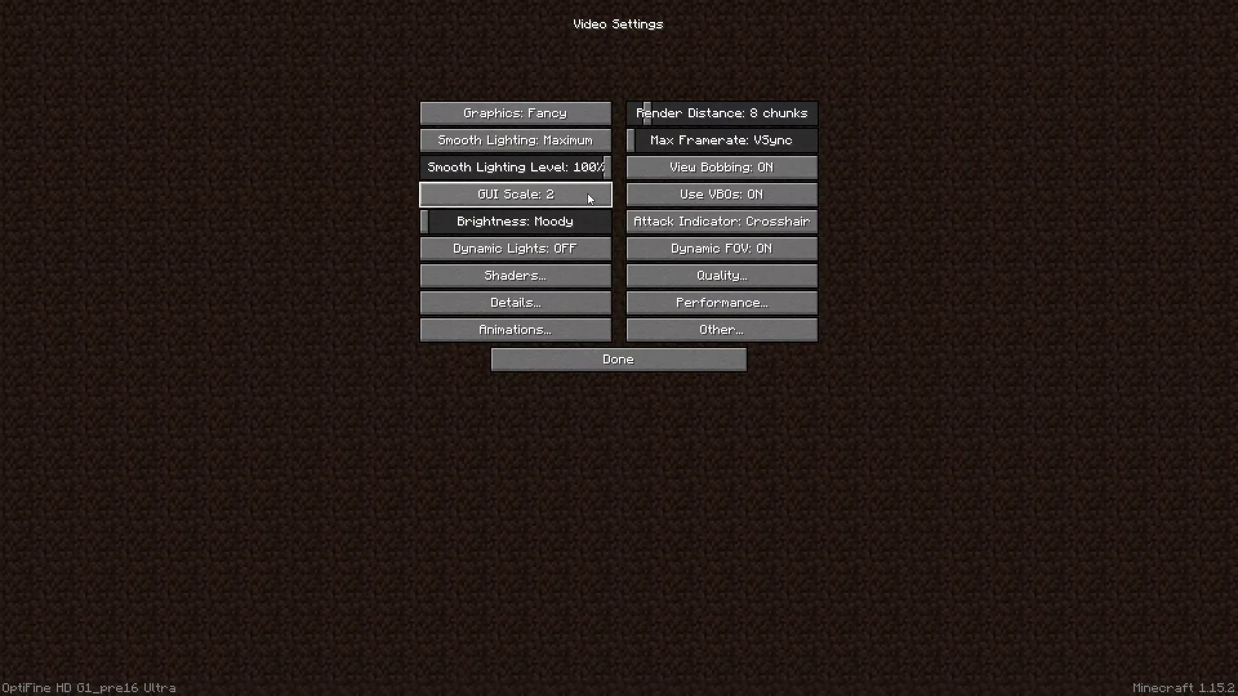
pyautogui.click(527, 277)
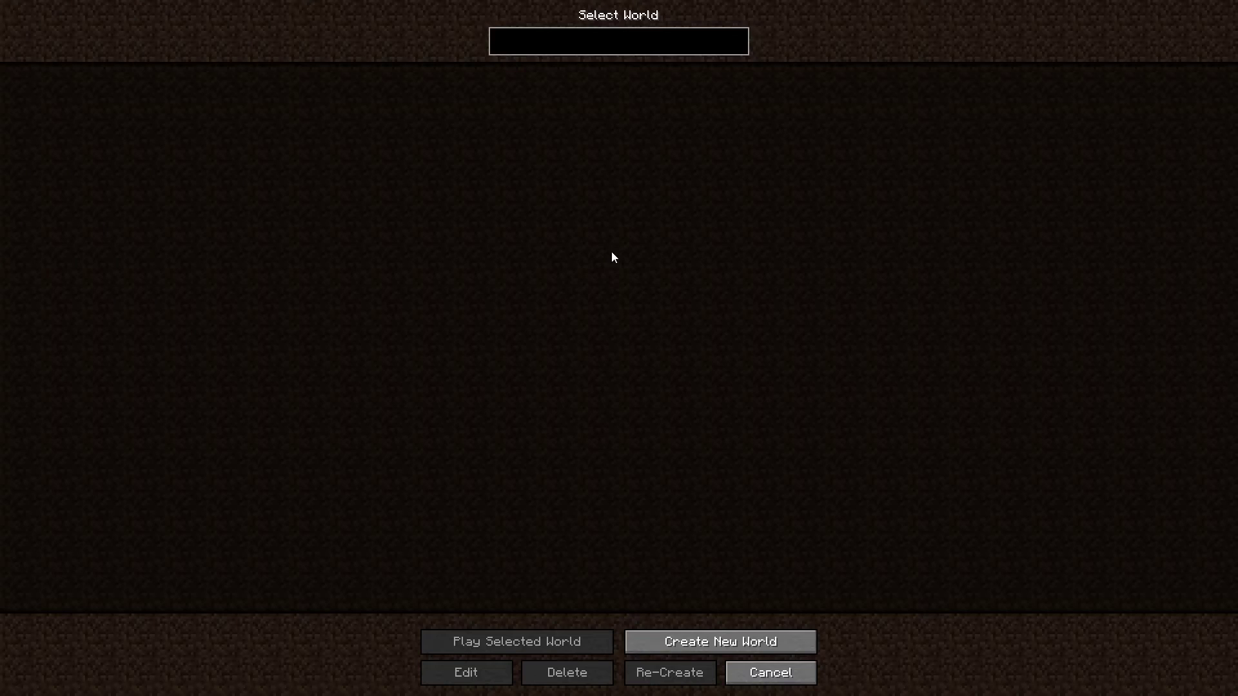
# Create a new Creative world named Optiforge Shaders.
pyautogui.click(712, 641)
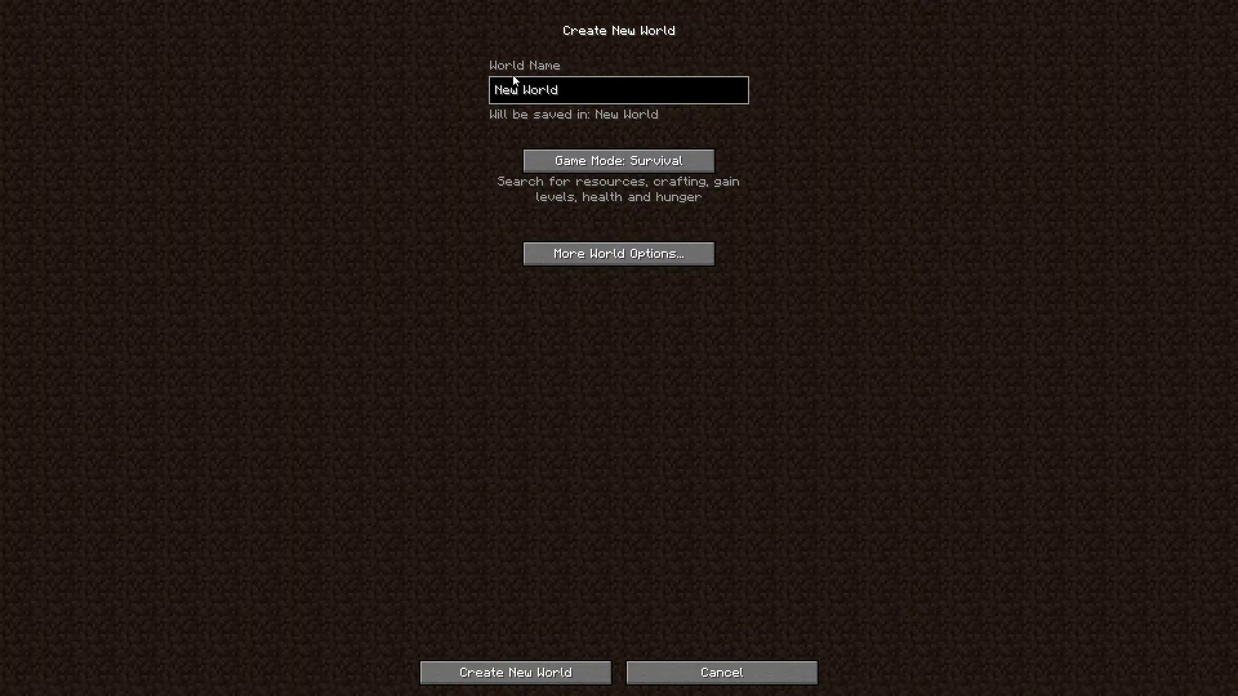
pyautogui.click(671, 165)
pyautogui.click(671, 165)
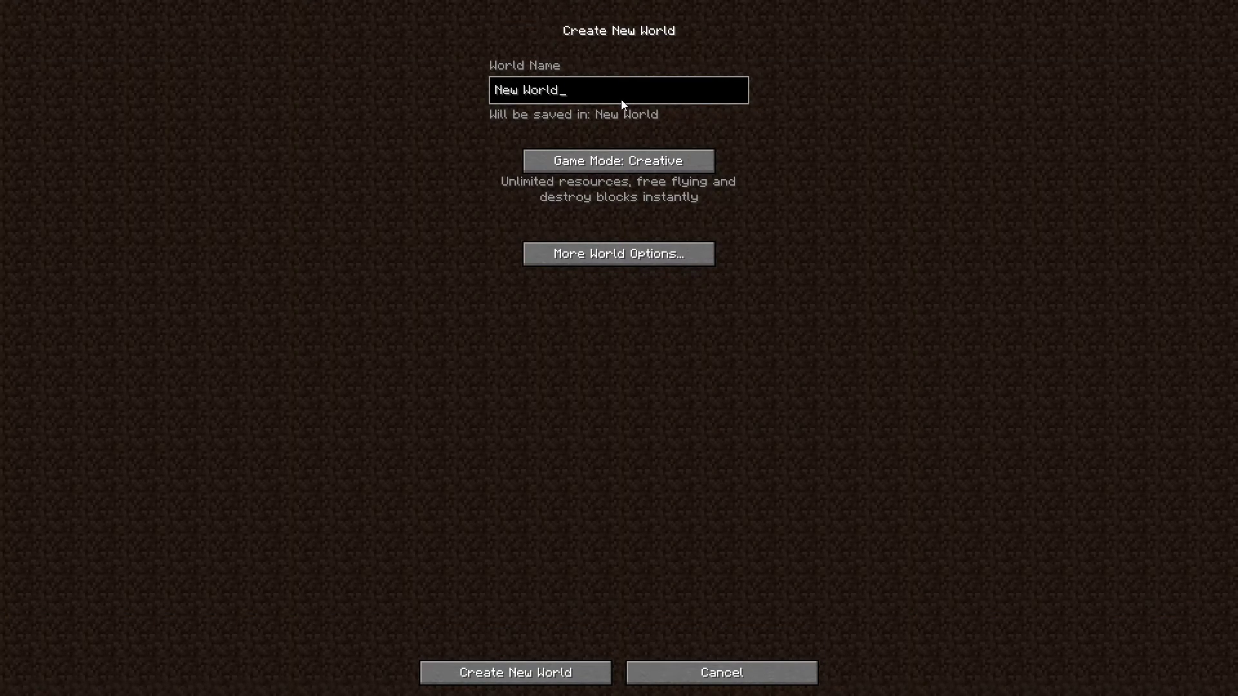
pyautogui.hotkey('ctrl', 'a')
pyautogui.write('Optiforge Shaders')
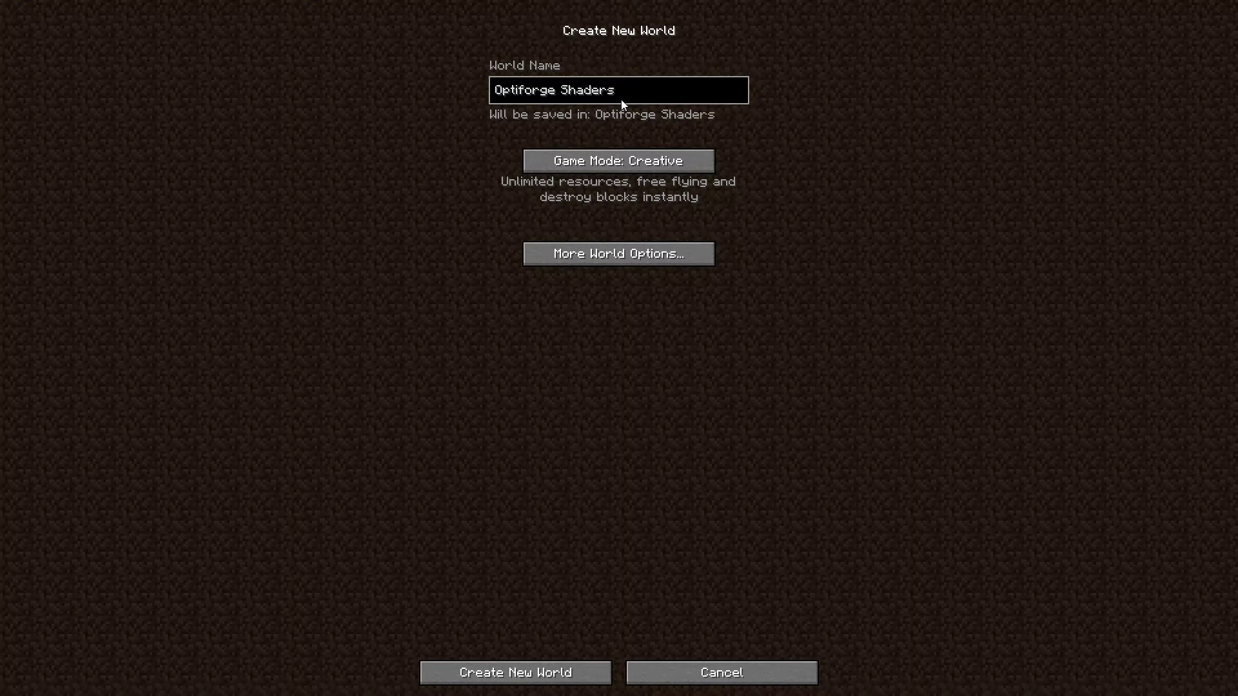
pyautogui.click(496, 675)
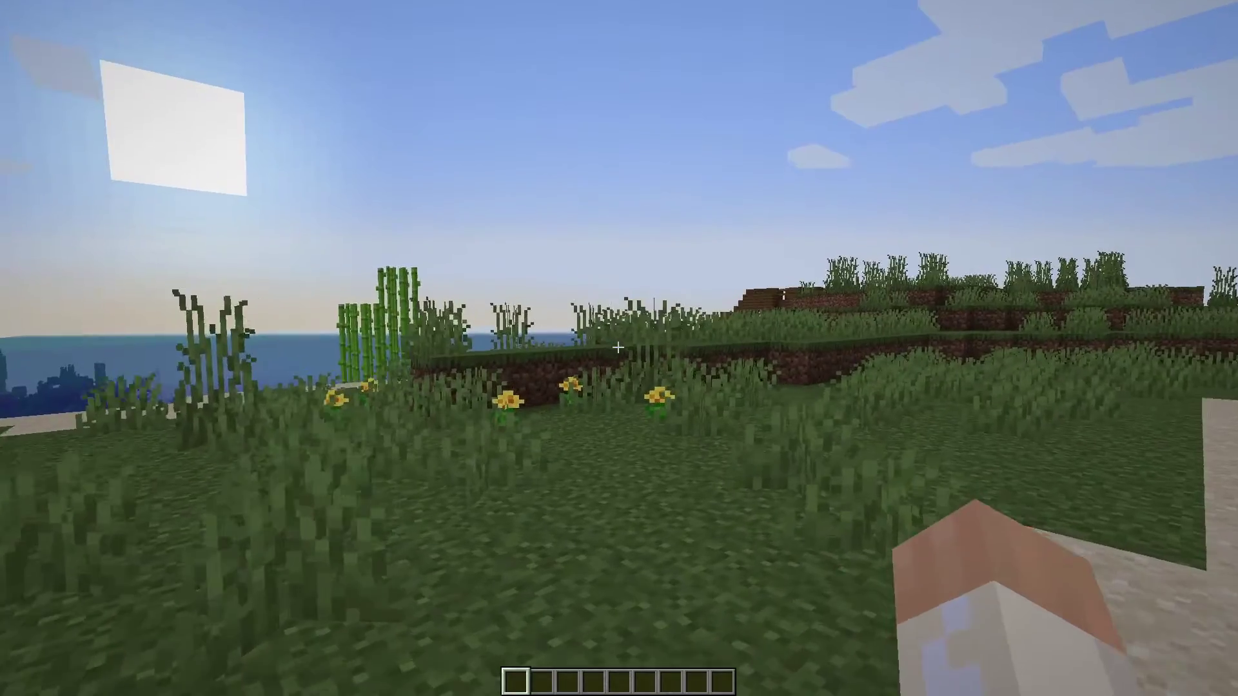
# Pause the game and open the shader settings and the shaderpacks folder.
pyautogui.press('Escape')
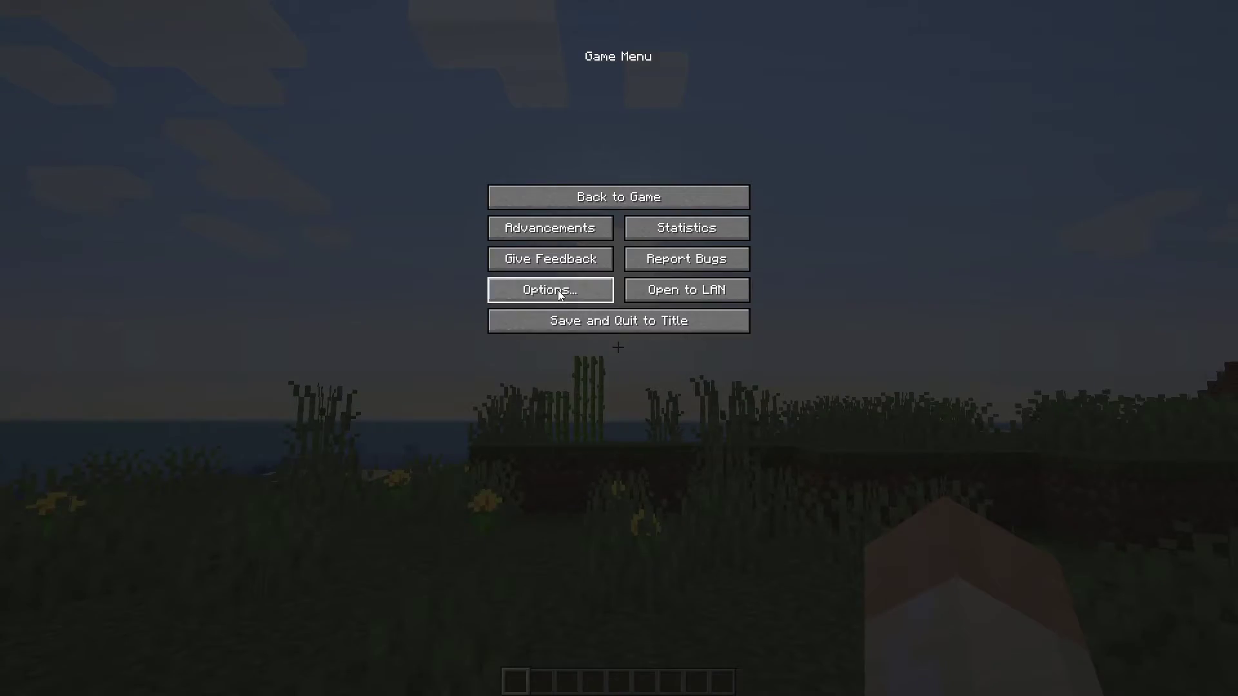
pyautogui.click(560, 293)
pyautogui.click(500, 219)
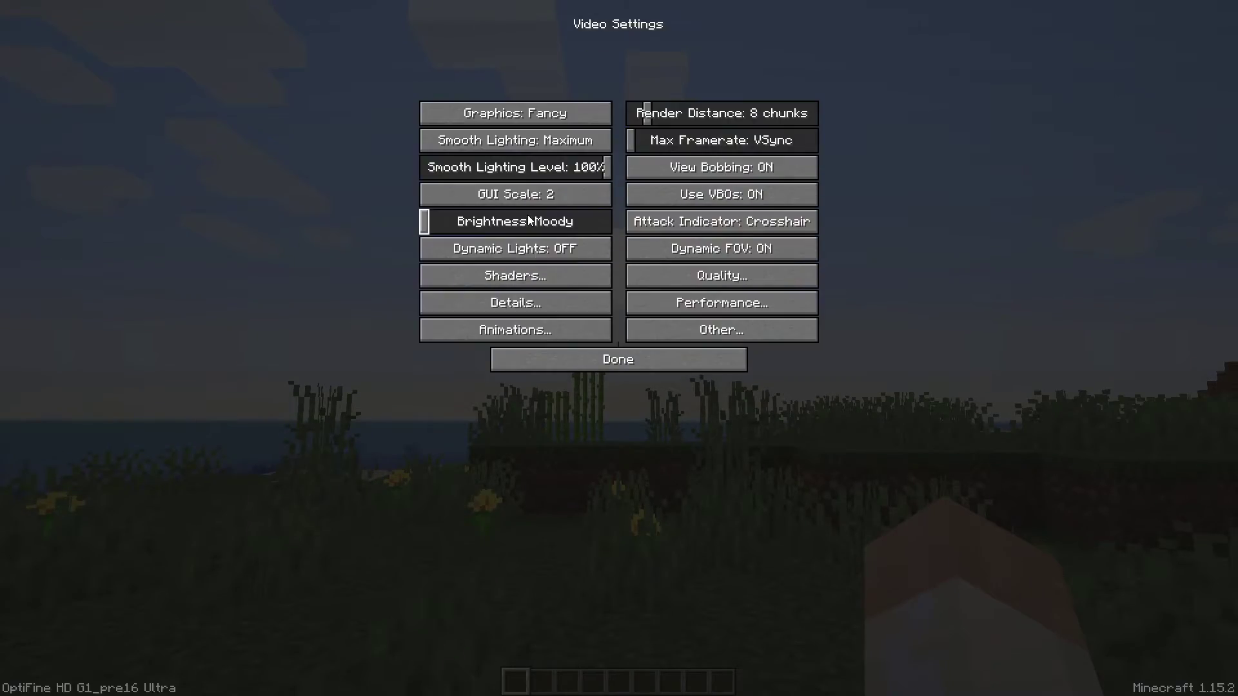
pyautogui.click(525, 273)
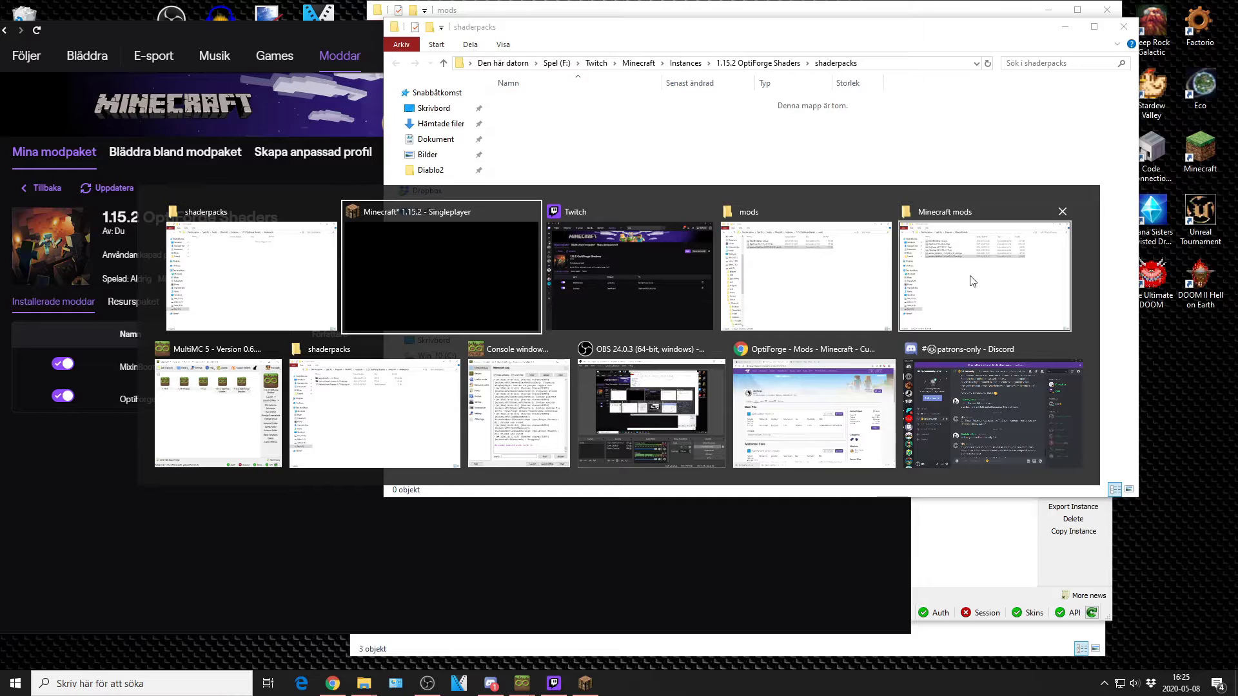
# Copy projectLUMA+-+v1.32.zip and Sildurs Vibrant Shaders v1.27 High.zip from the Shaders folder into the profile's shaderpacks folder.
pyautogui.click(321, 172)
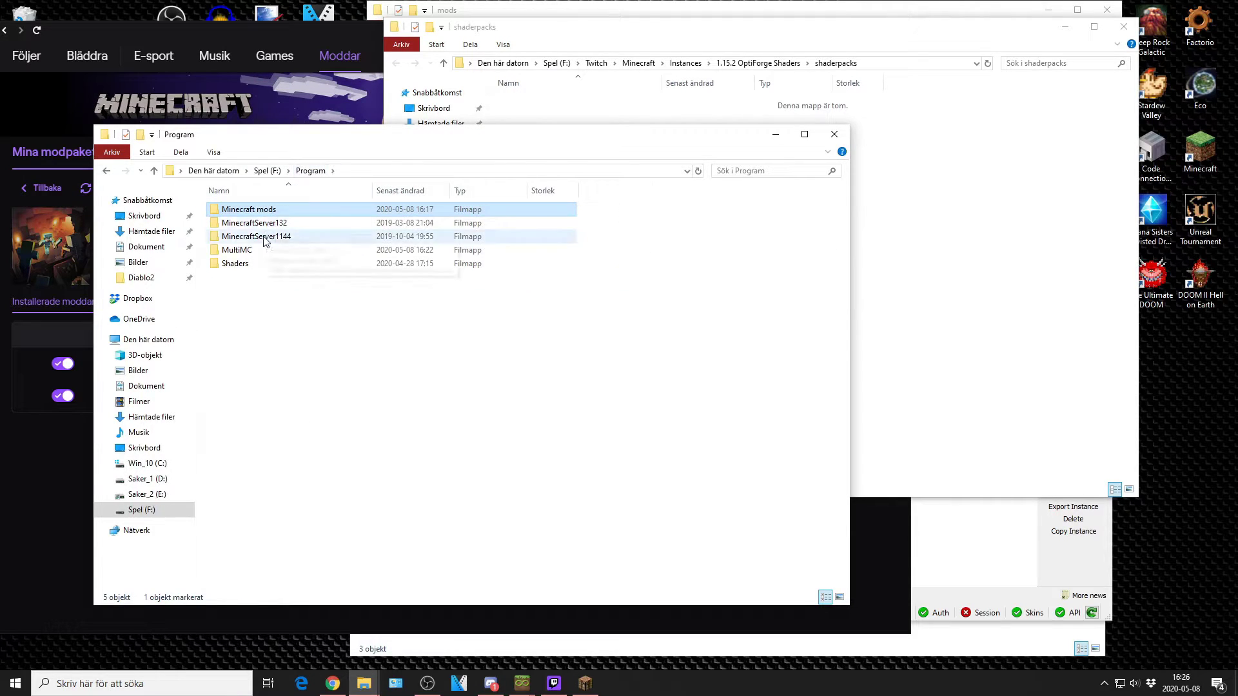
pyautogui.doubleClick(258, 264)
pyautogui.click(271, 210)
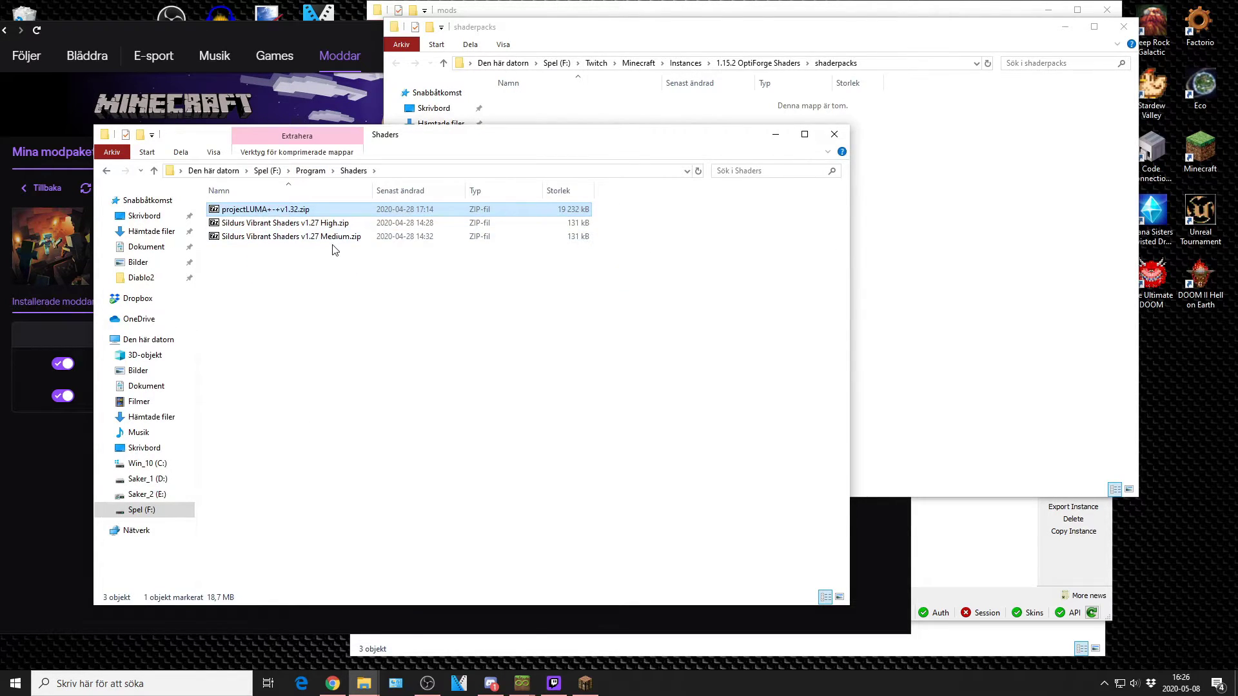
pyautogui.keyDown('ctrl'); pyautogui.click(323, 224); pyautogui.keyUp('ctrl')
pyautogui.click(931, 296)
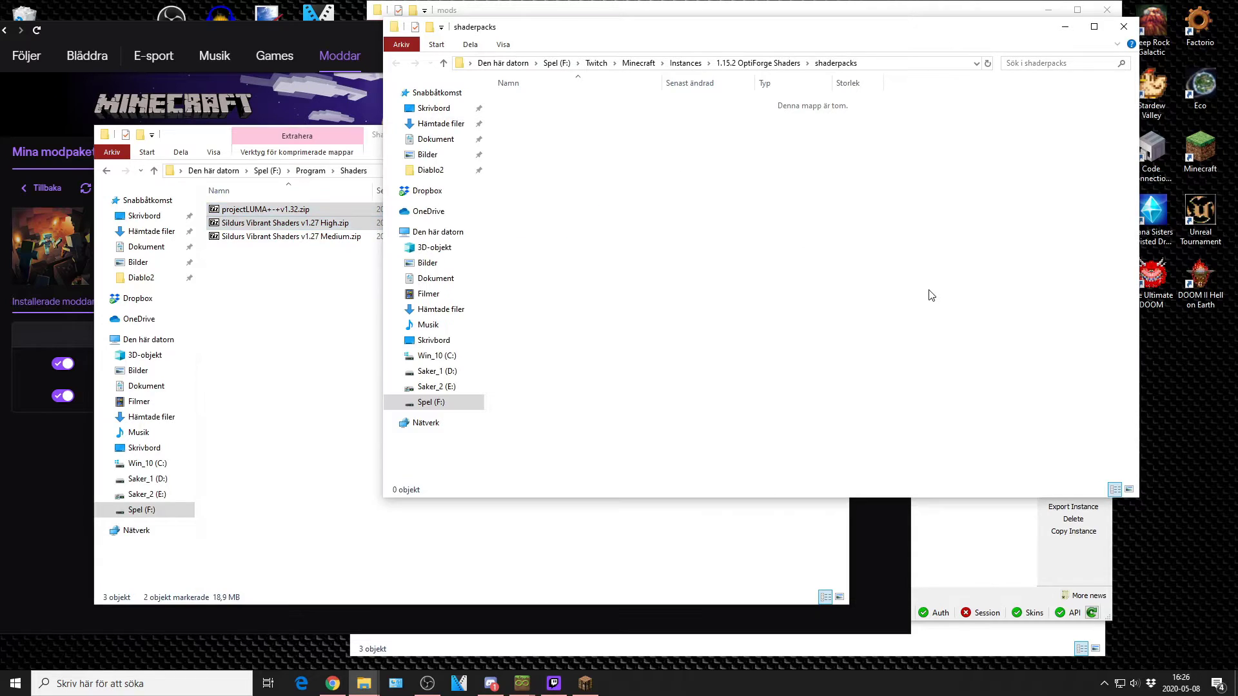
pyautogui.hotkey('ctrl', 'v')
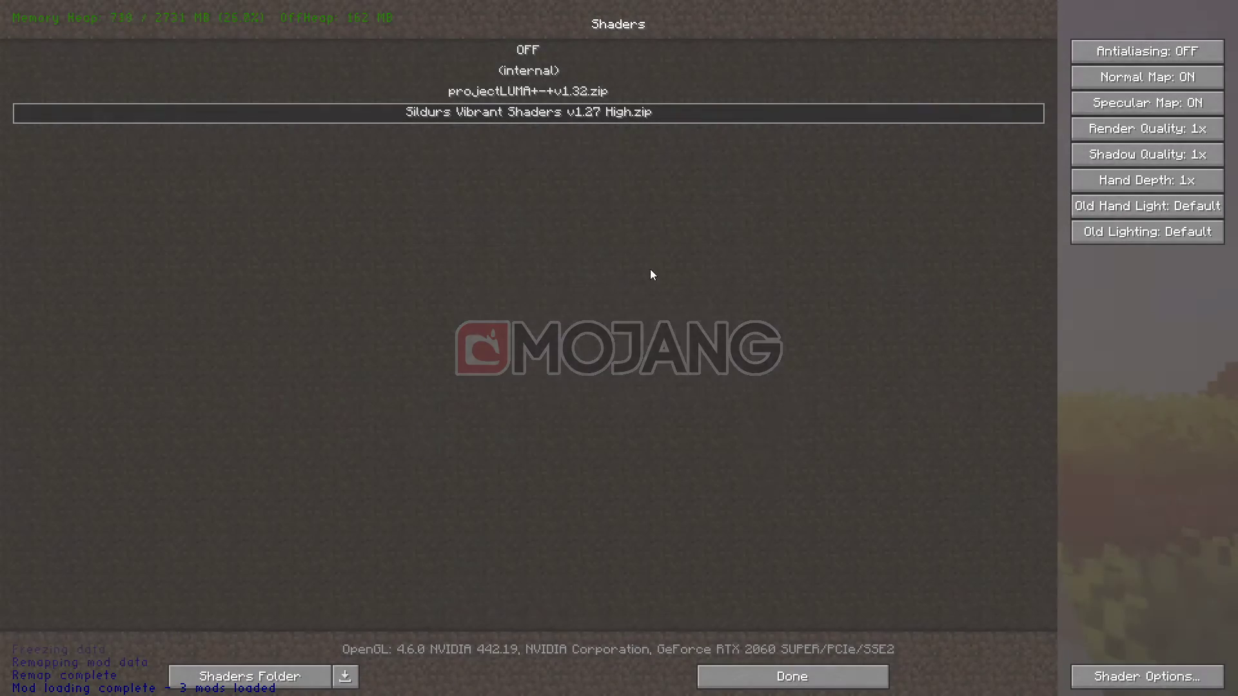
# Accept the Sildurs Vibrant Shaders v1.27 High.zip shader pack and return to the world.
pyautogui.click(791, 676)
pyautogui.click(616, 360)
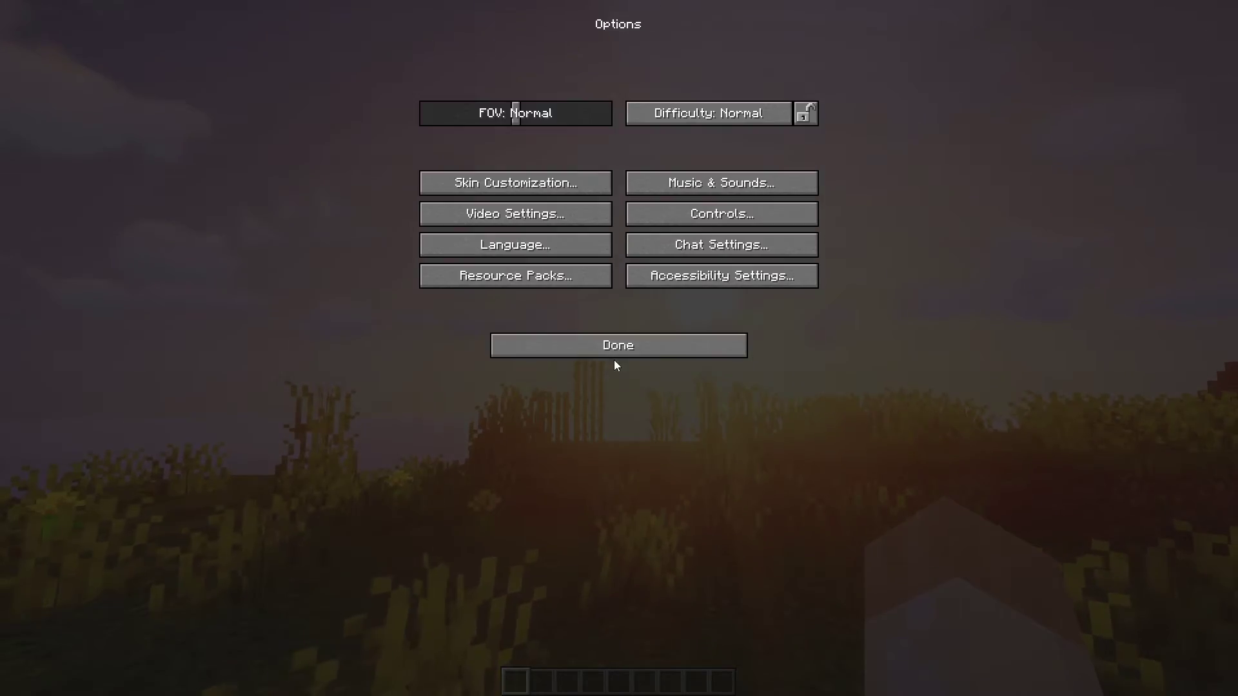
pyautogui.press('Escape')
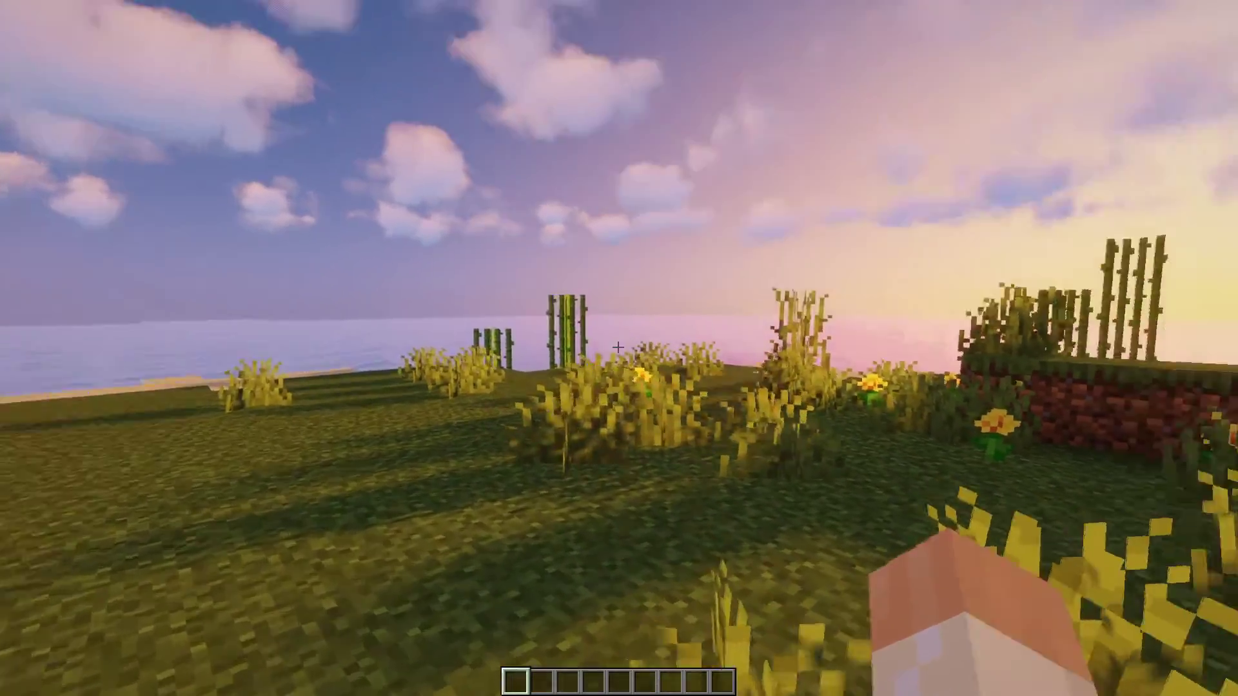